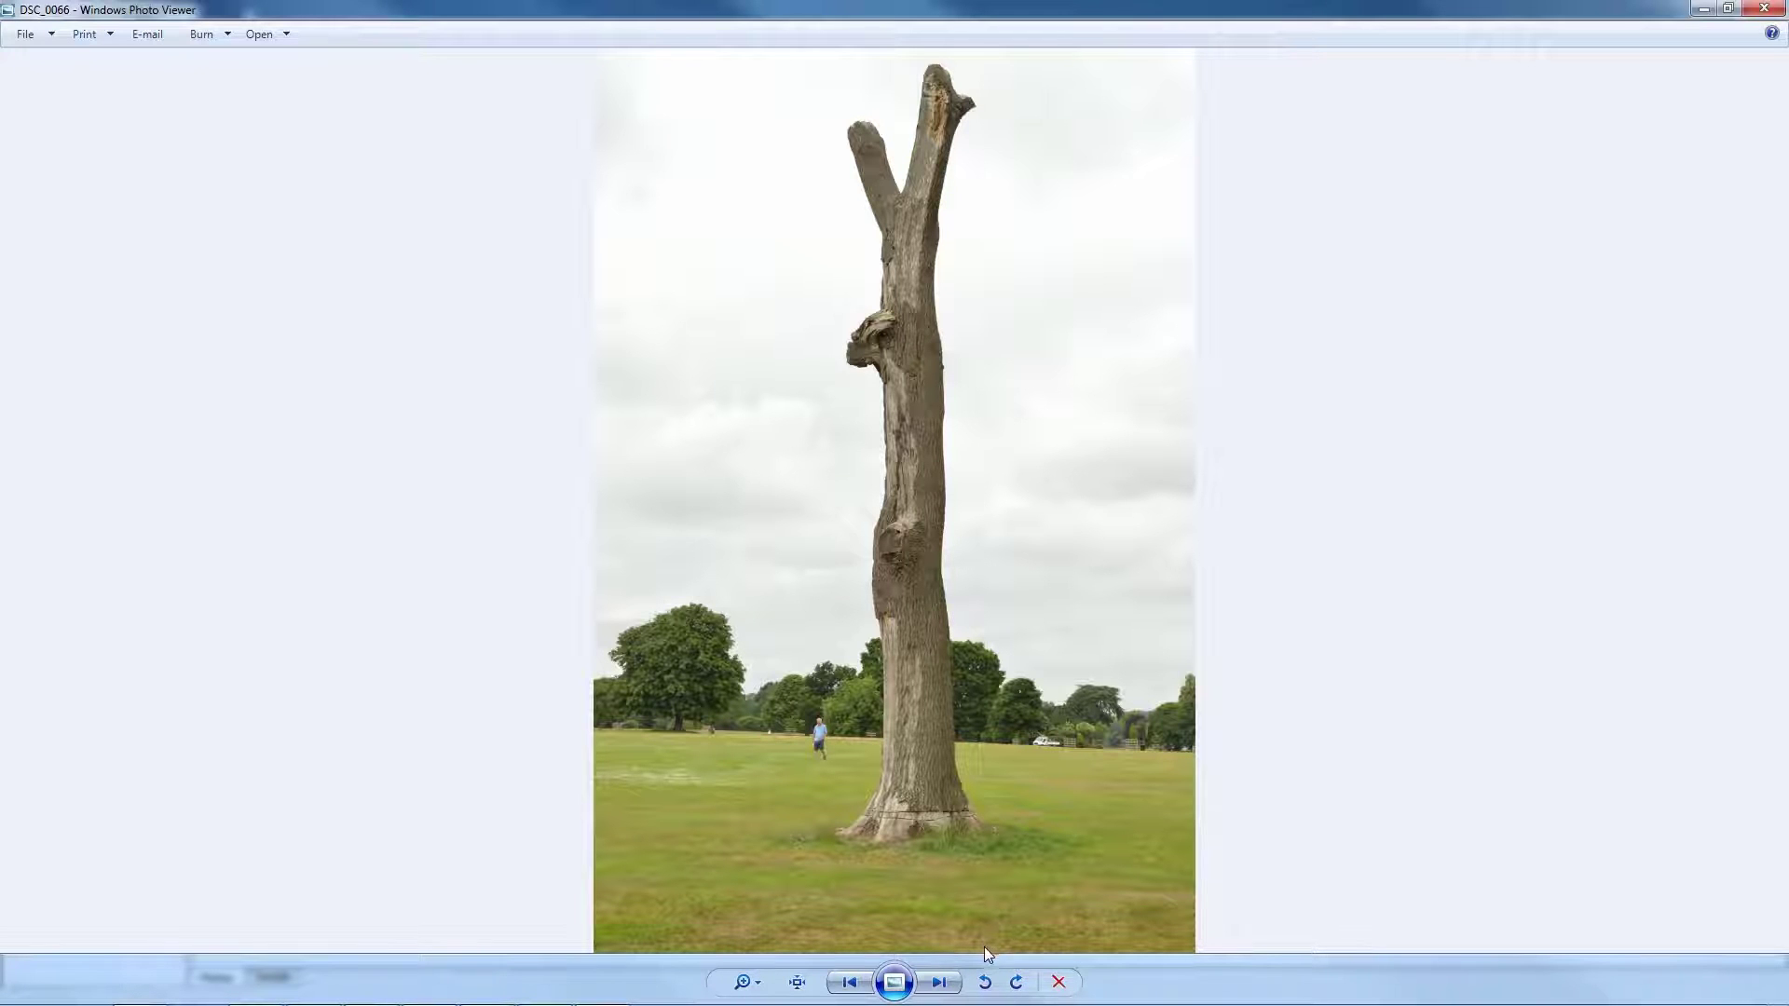
Step: Look through the full-height photos of the tree trunk, starting from DSC_0066
left_click(940, 983)
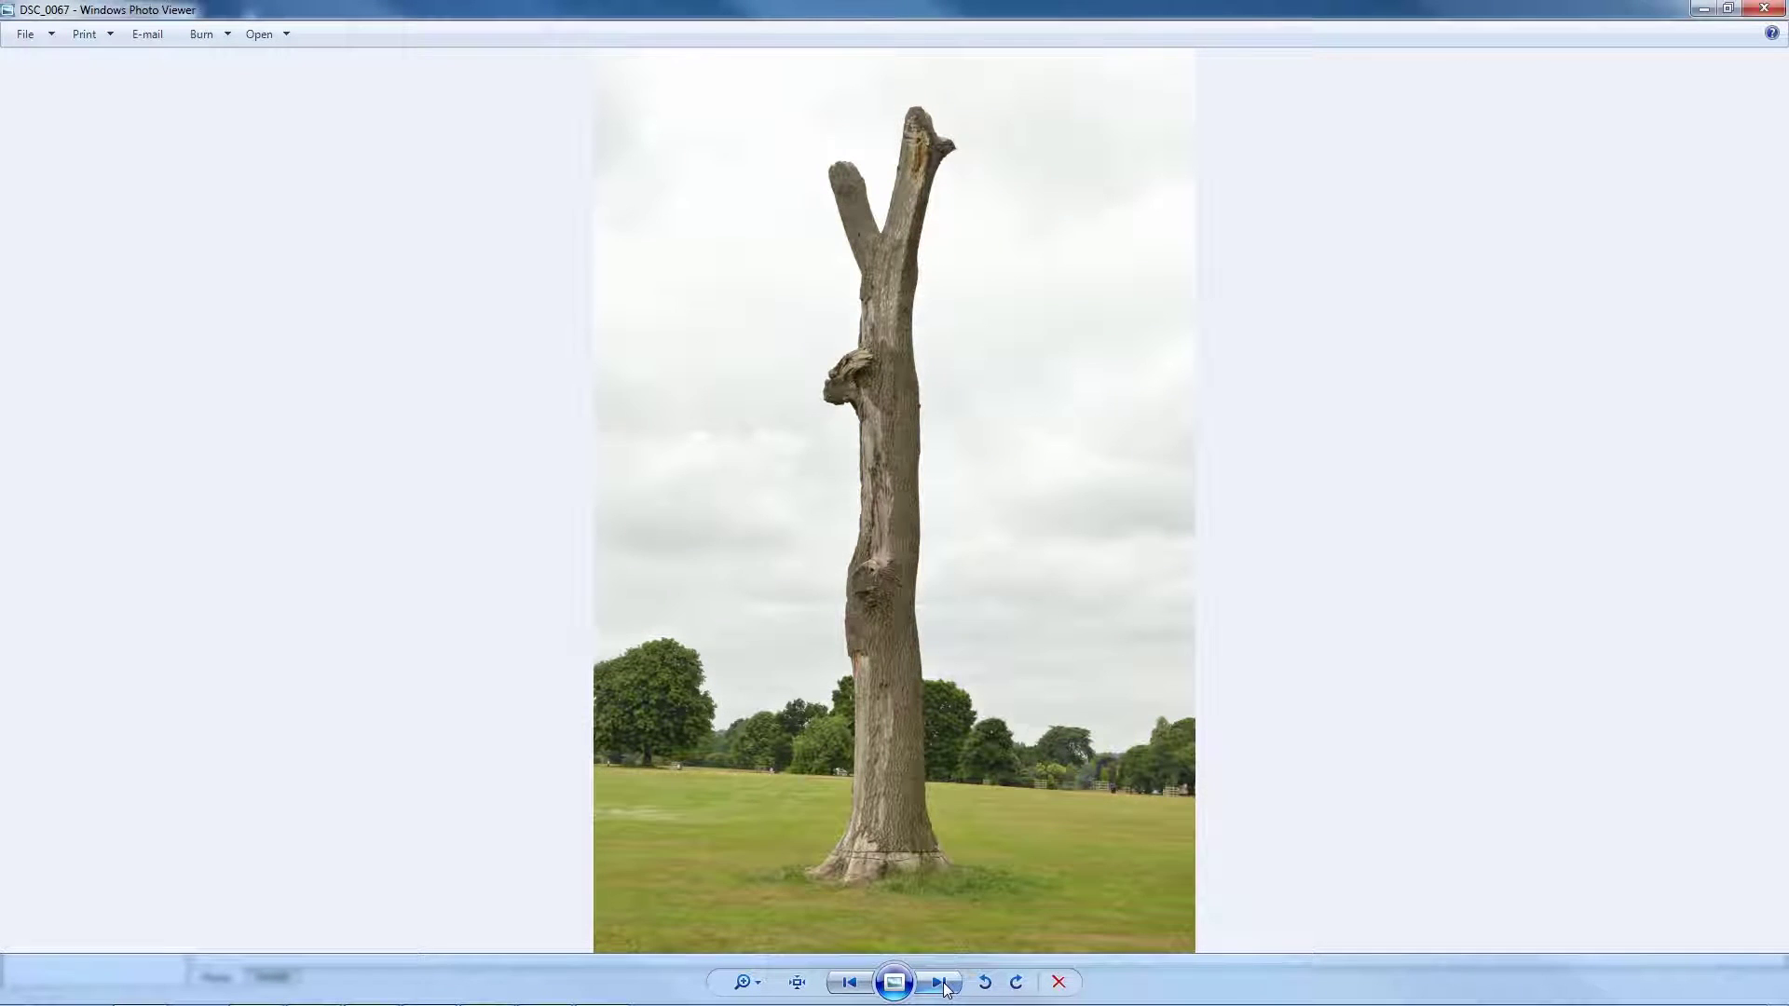
left_click(945, 985)
left_click(944, 985)
left_click(944, 985)
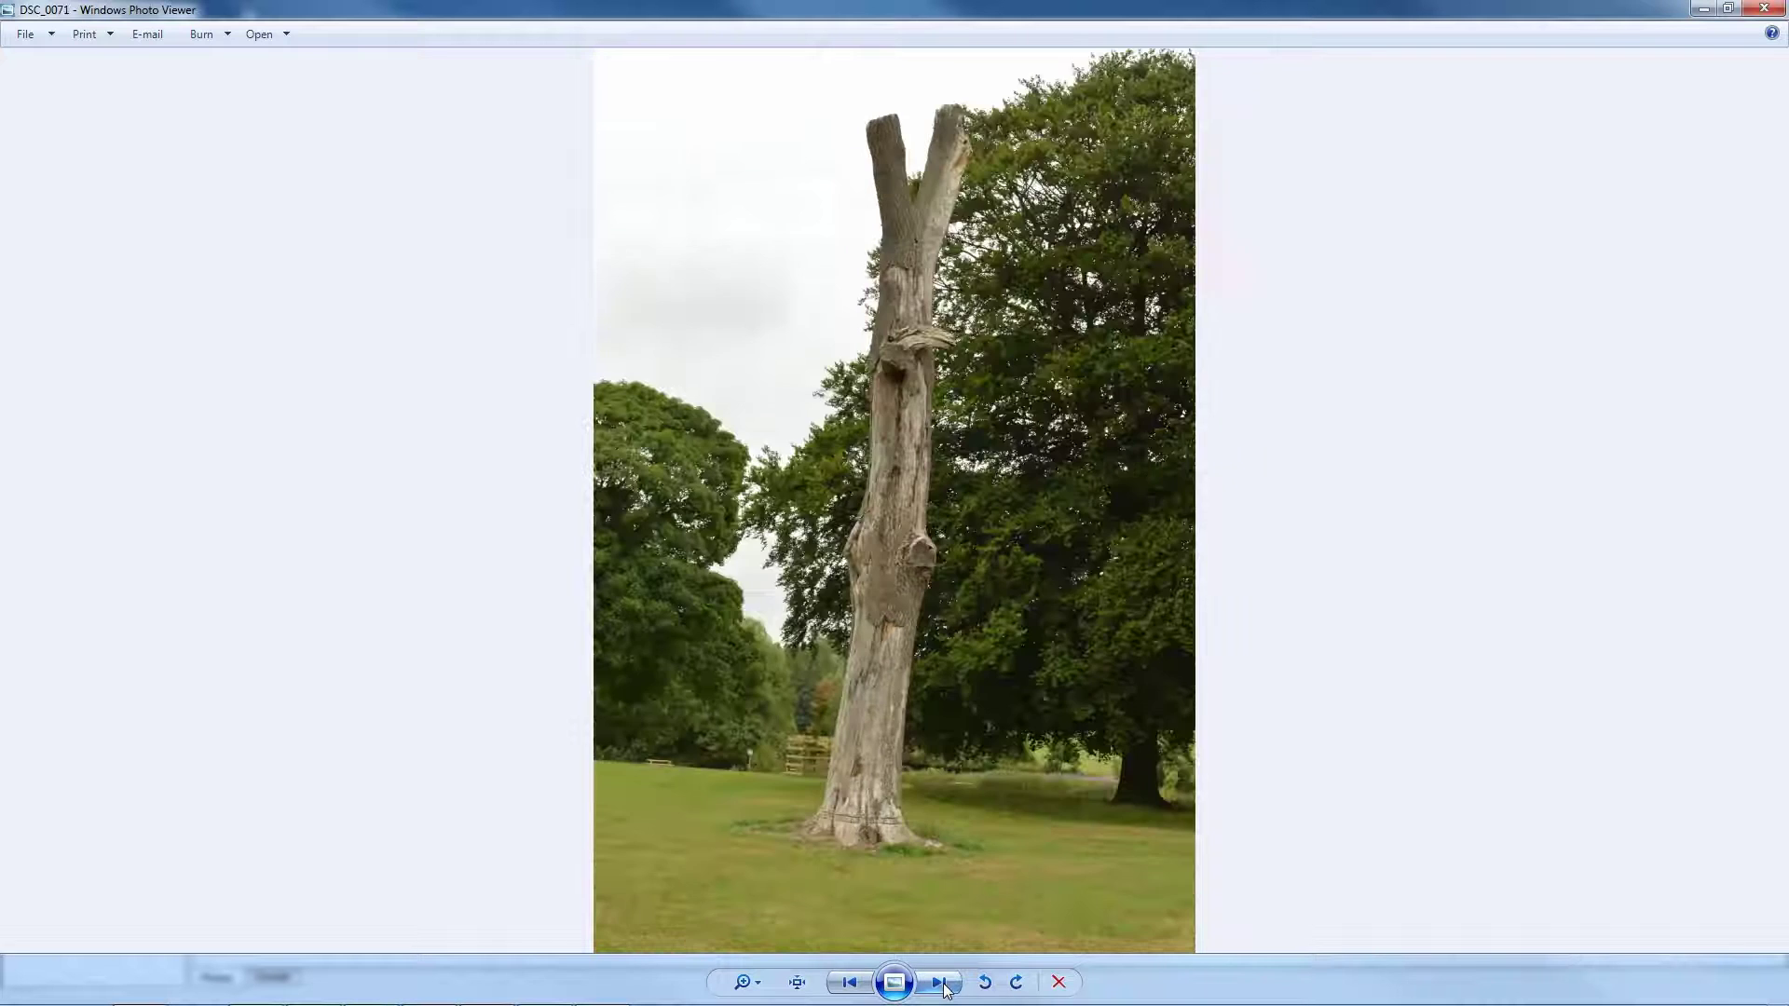
left_click(944, 985)
left_click(942, 984)
left_click(941, 984)
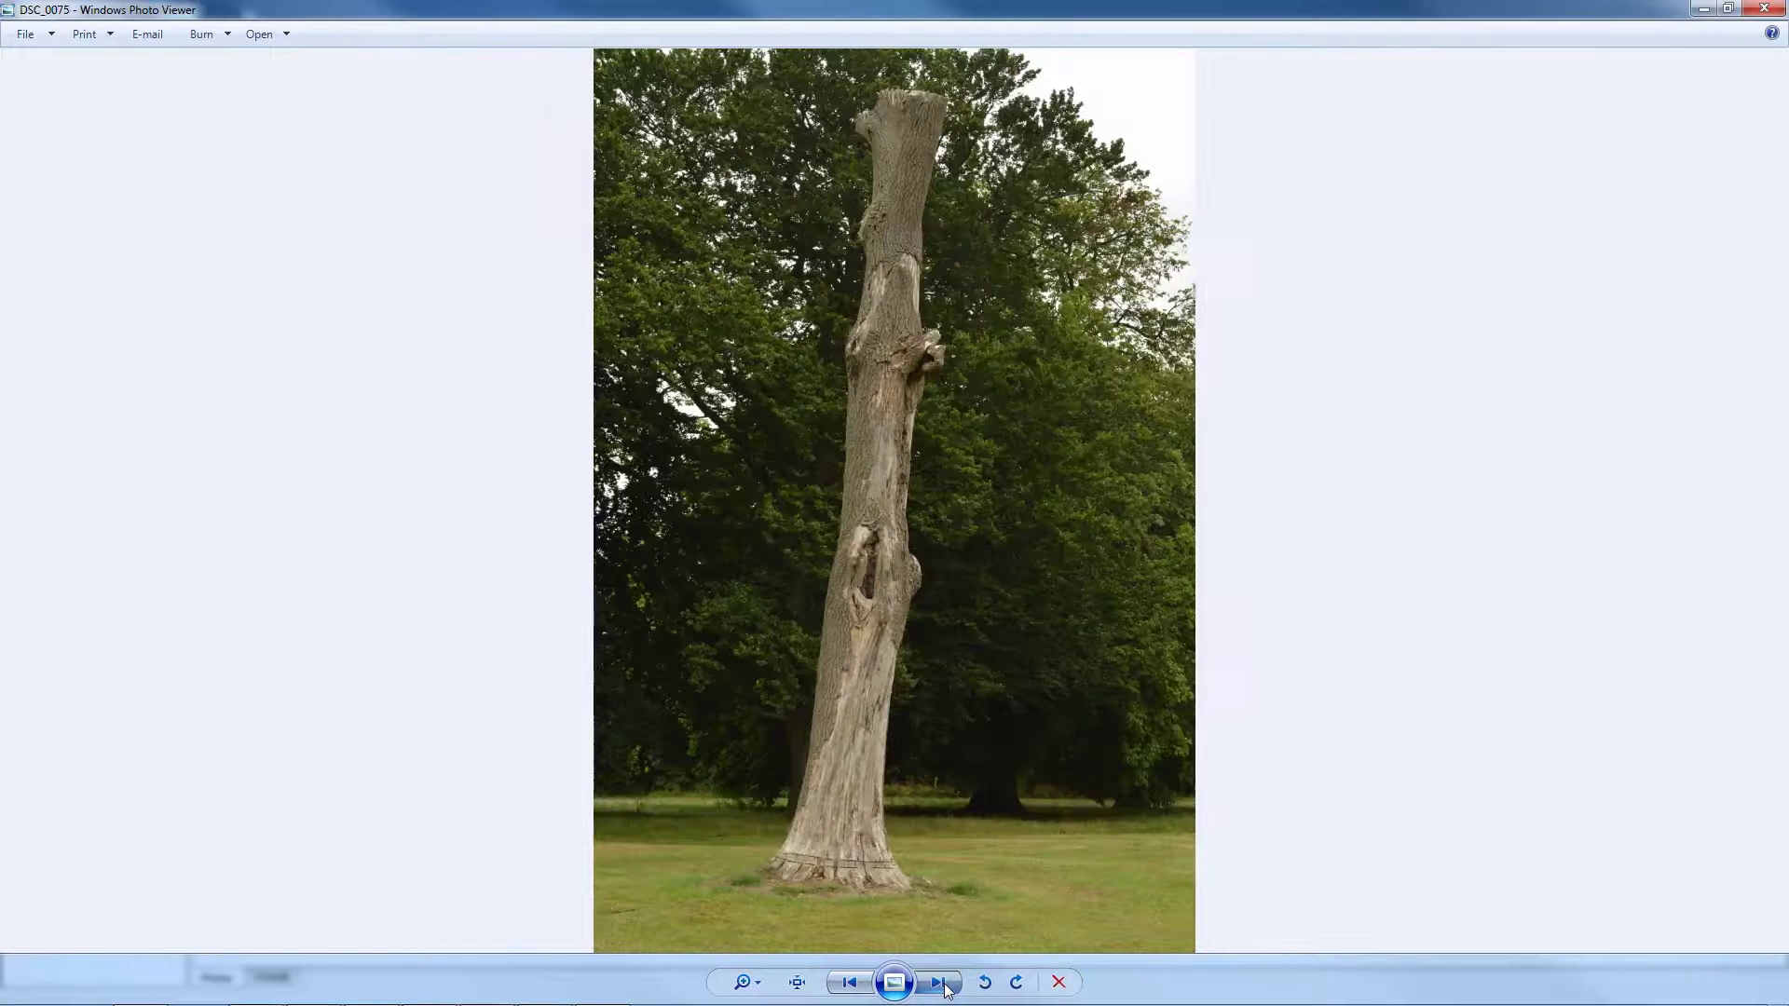
left_click(942, 985)
left_click(942, 984)
left_click(944, 985)
left_click(944, 985)
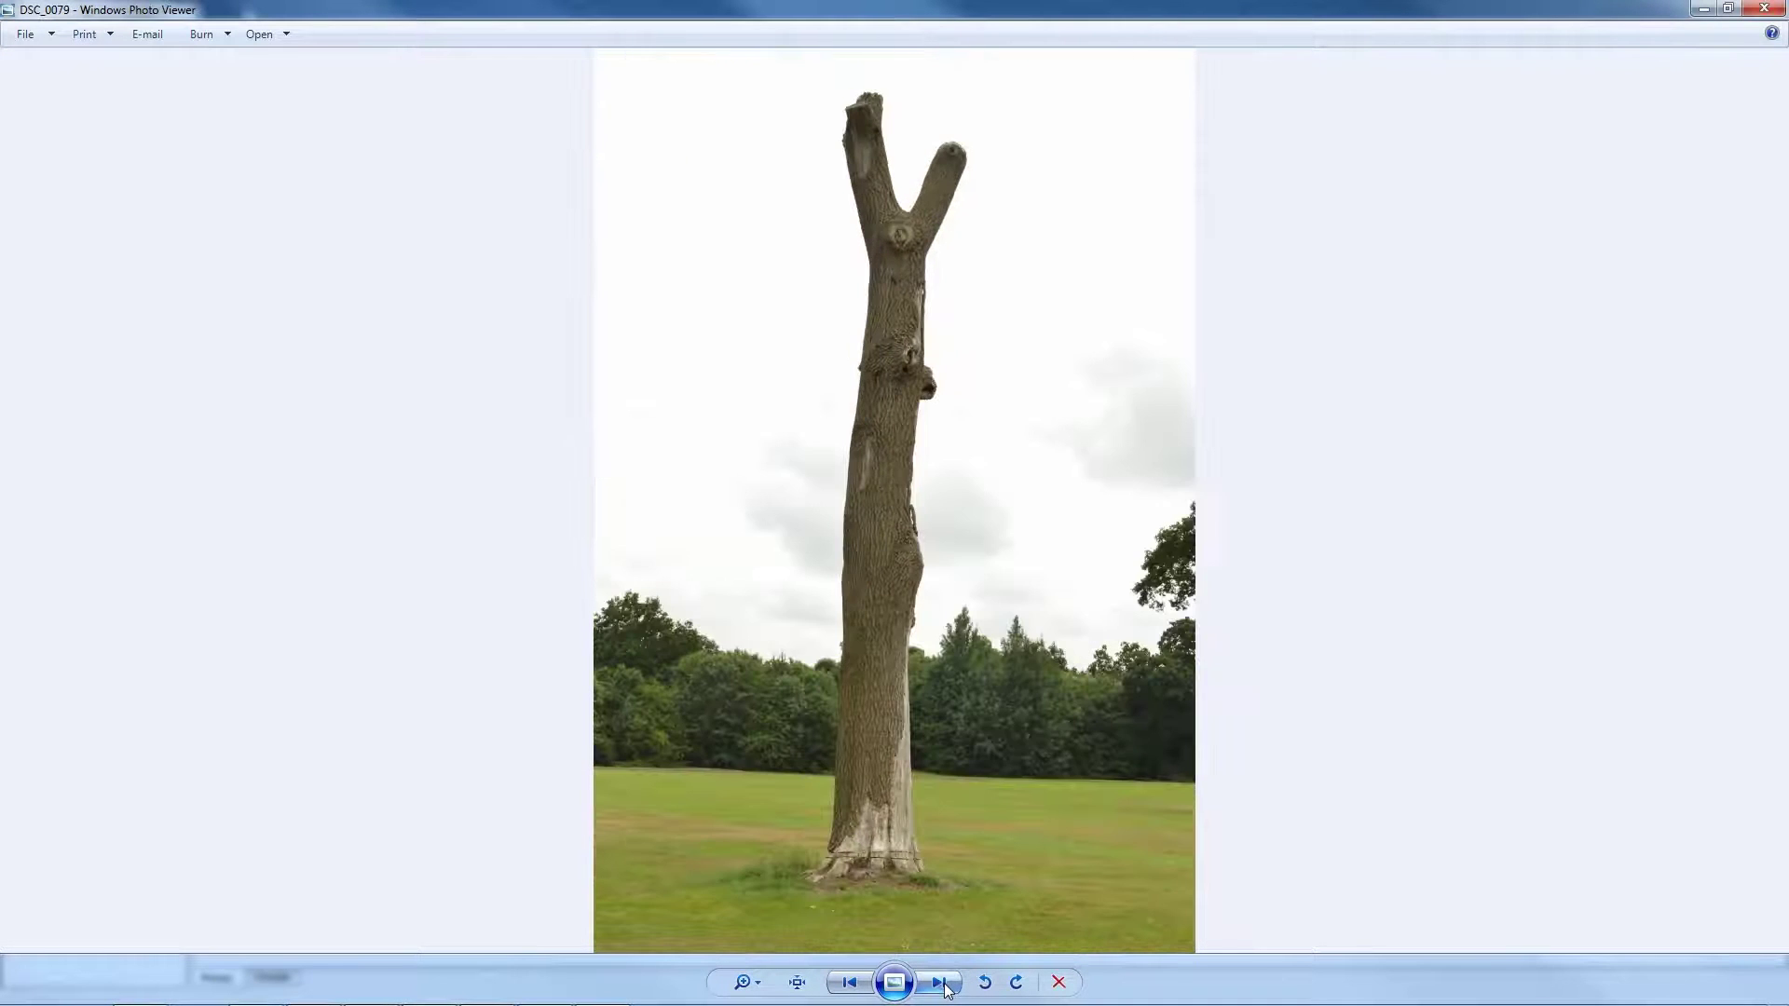
left_click(944, 985)
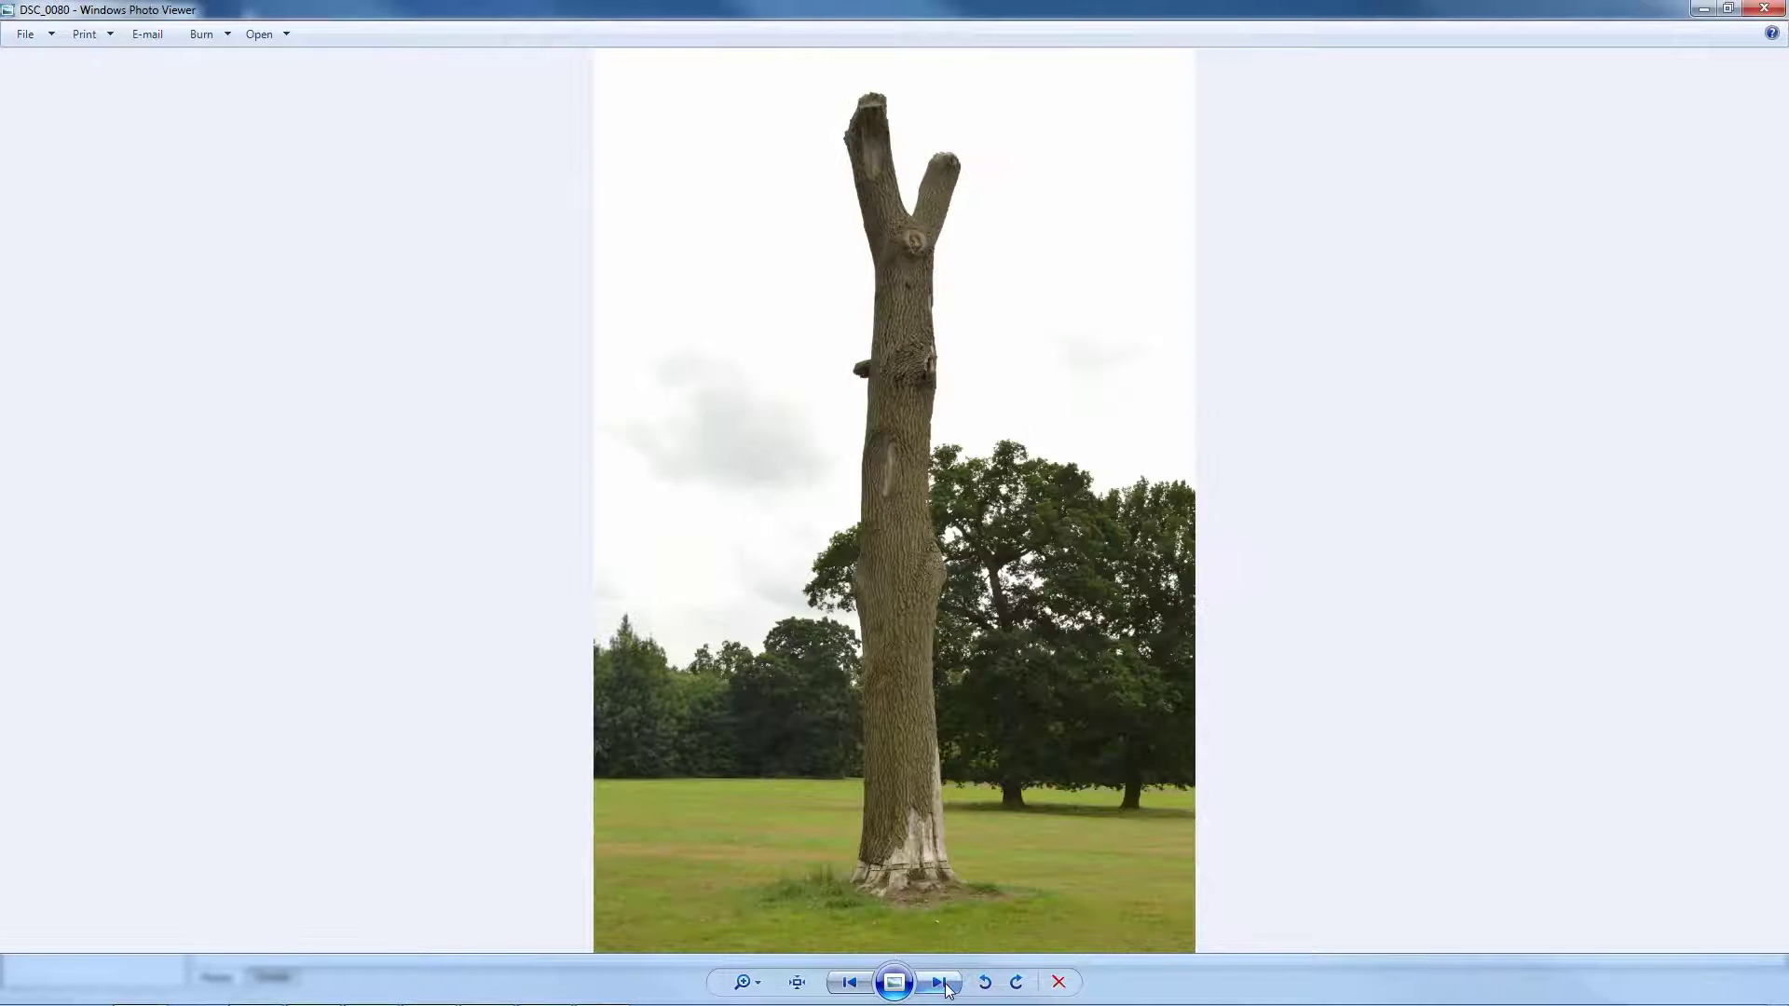
left_click(944, 985)
left_click(942, 984)
left_click(941, 984)
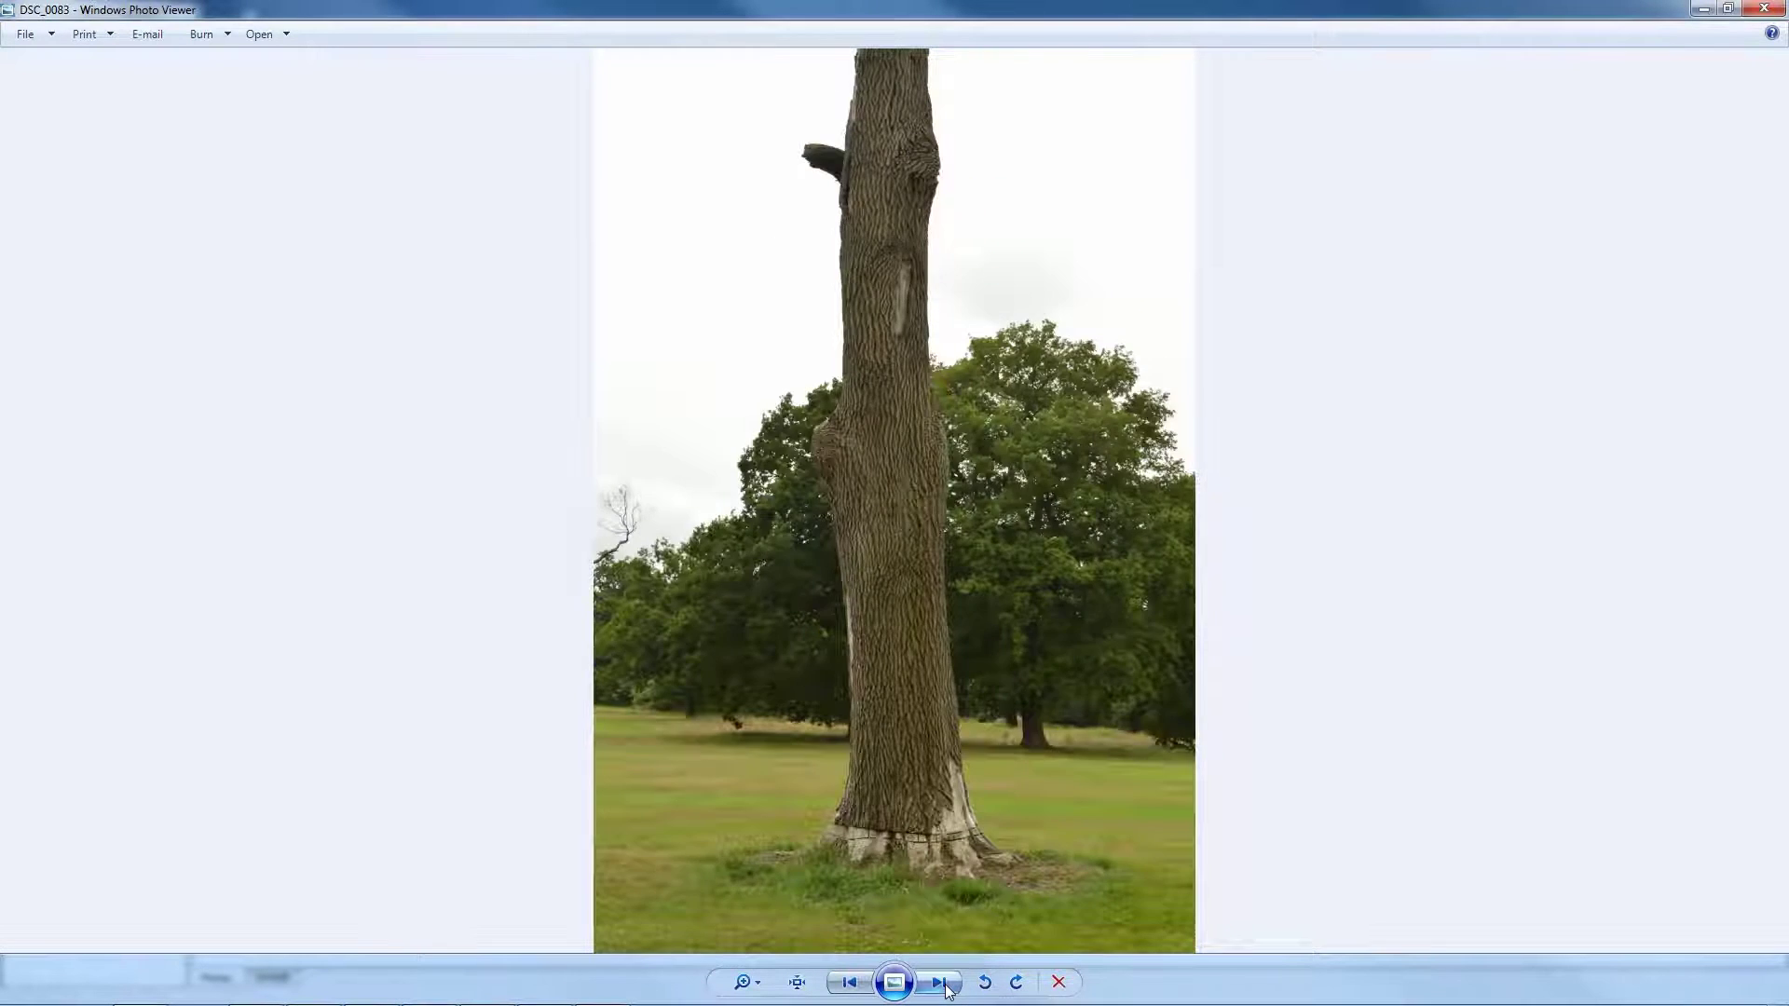
left_click(941, 984)
left_click(941, 984)
left_click(941, 984)
left_click(941, 984)
Step: Examine the close-up photos of the trunk and its base from DSC_0088 to DSC_0104, and close the photo viewer
left_click(941, 984)
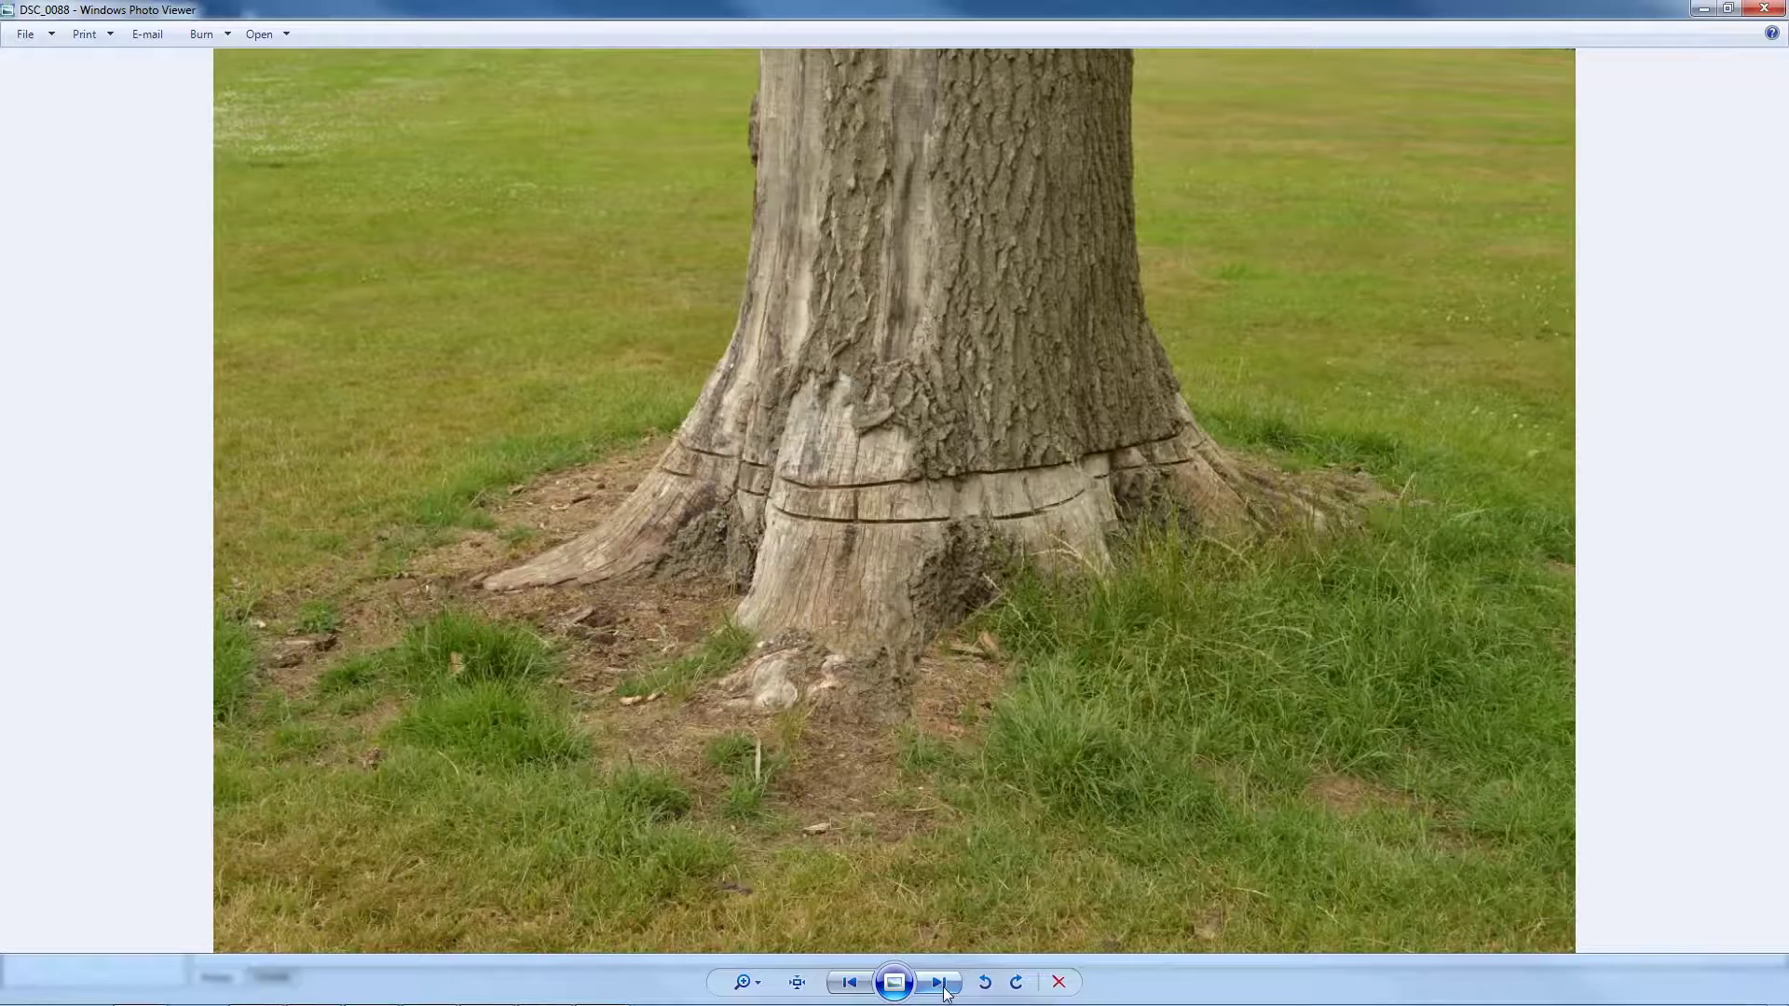
left_click(943, 985)
left_click(943, 985)
left_click(941, 986)
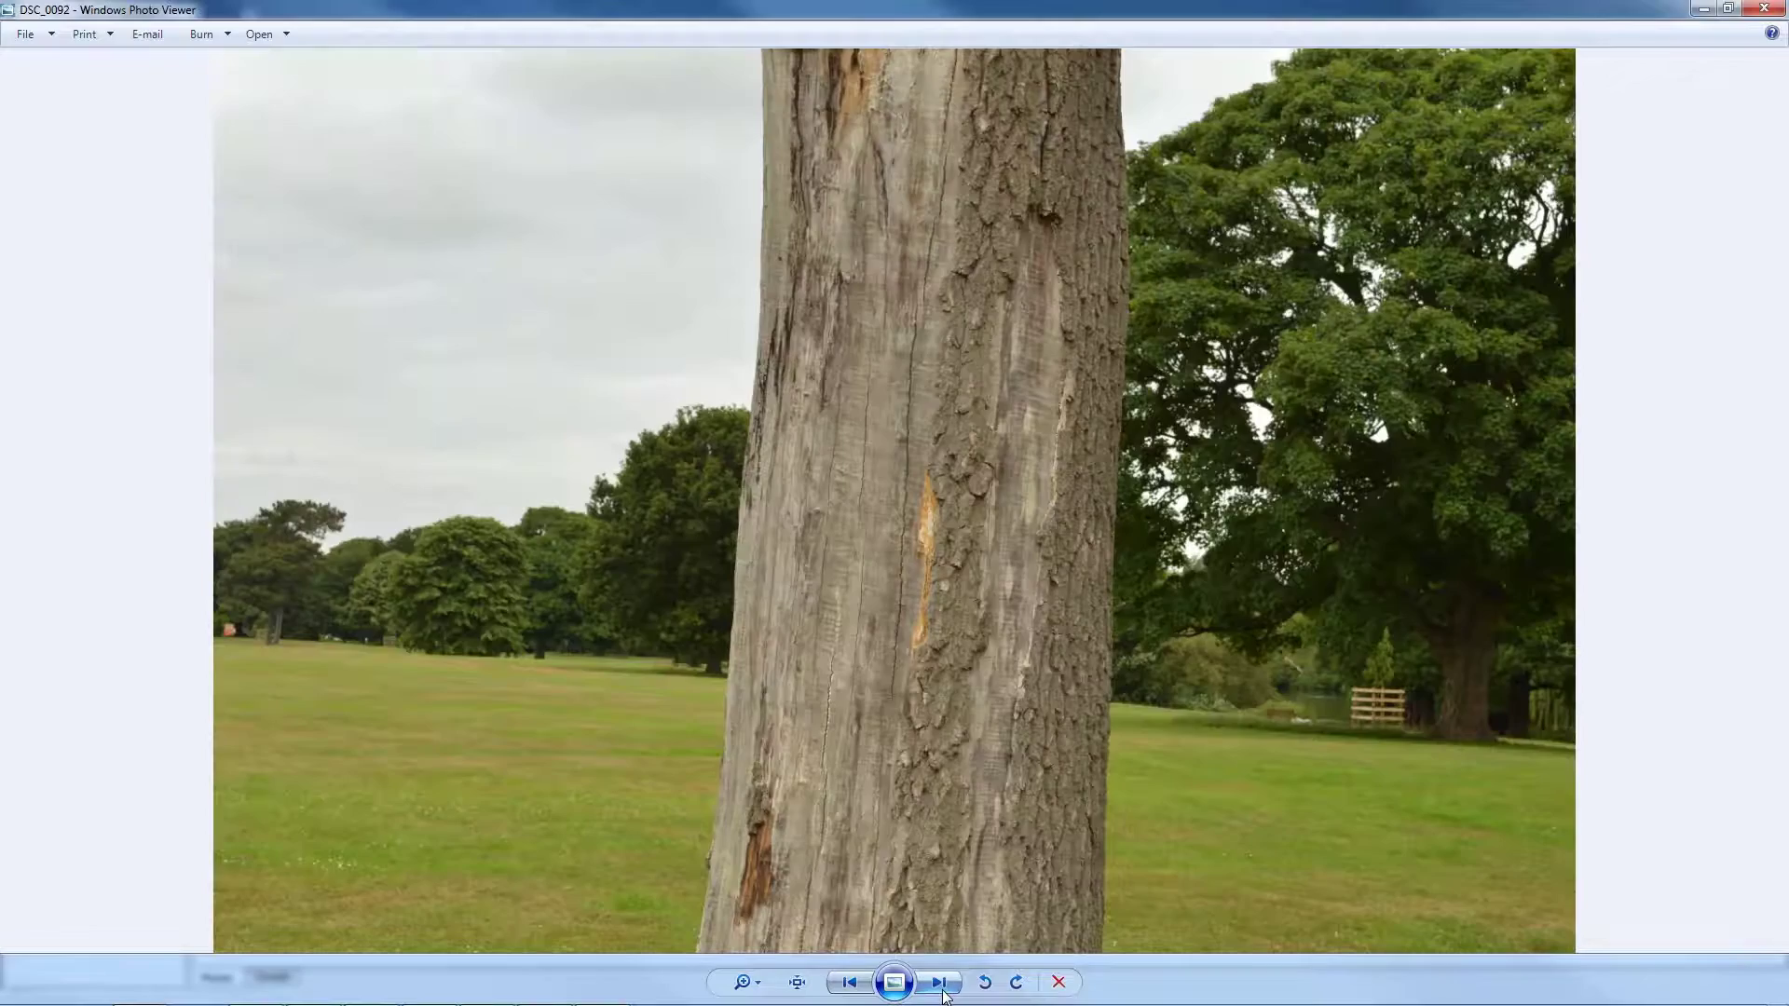
left_click(942, 986)
left_click(941, 986)
left_click(942, 986)
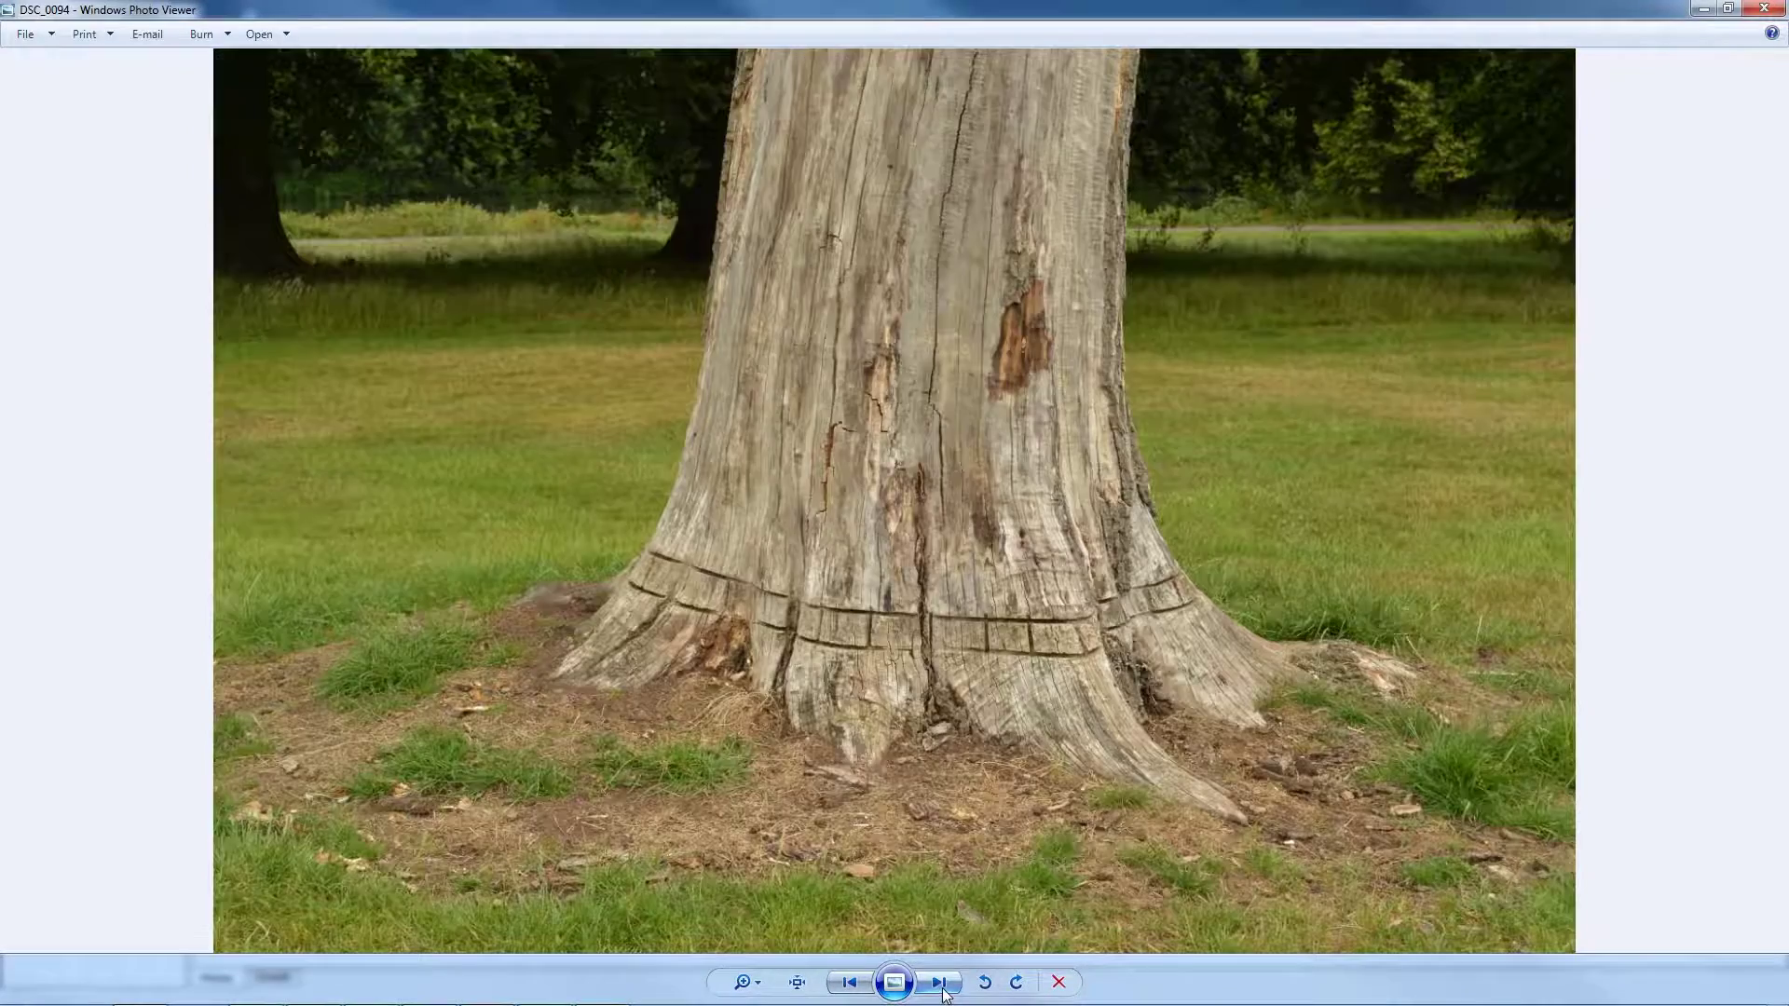
left_click(941, 986)
left_click(941, 986)
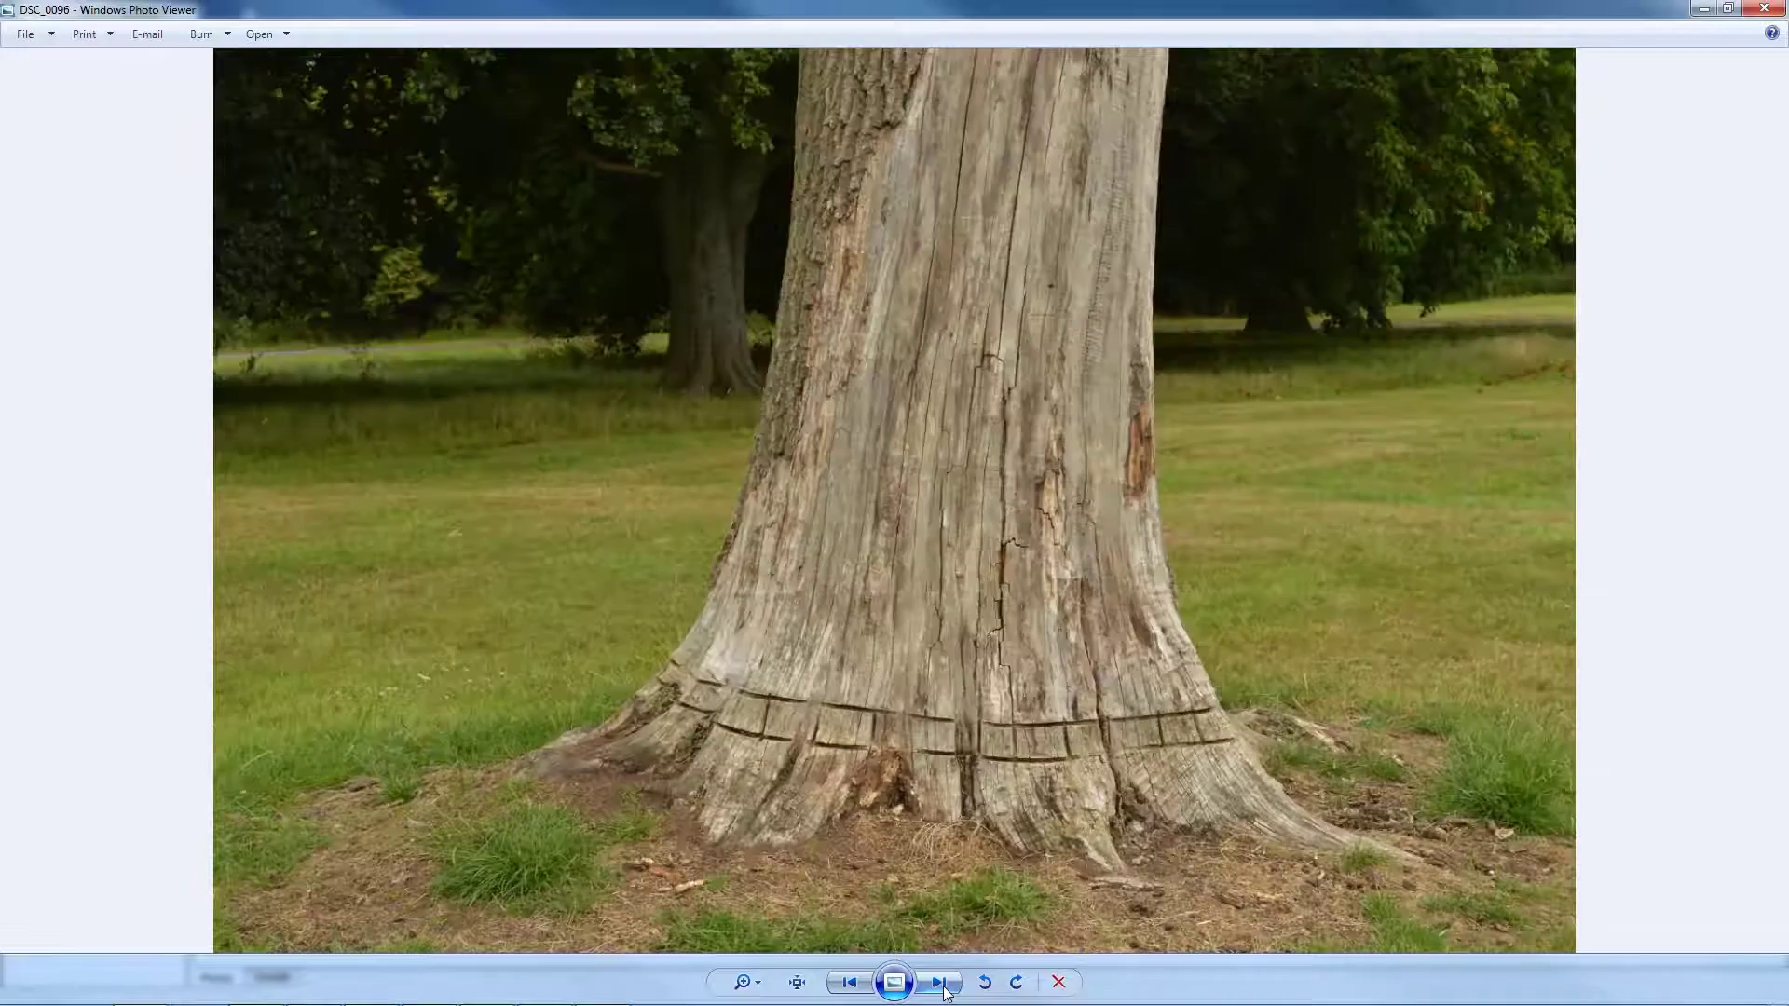
left_click(941, 986)
left_click(942, 986)
left_click(941, 986)
left_click(941, 986)
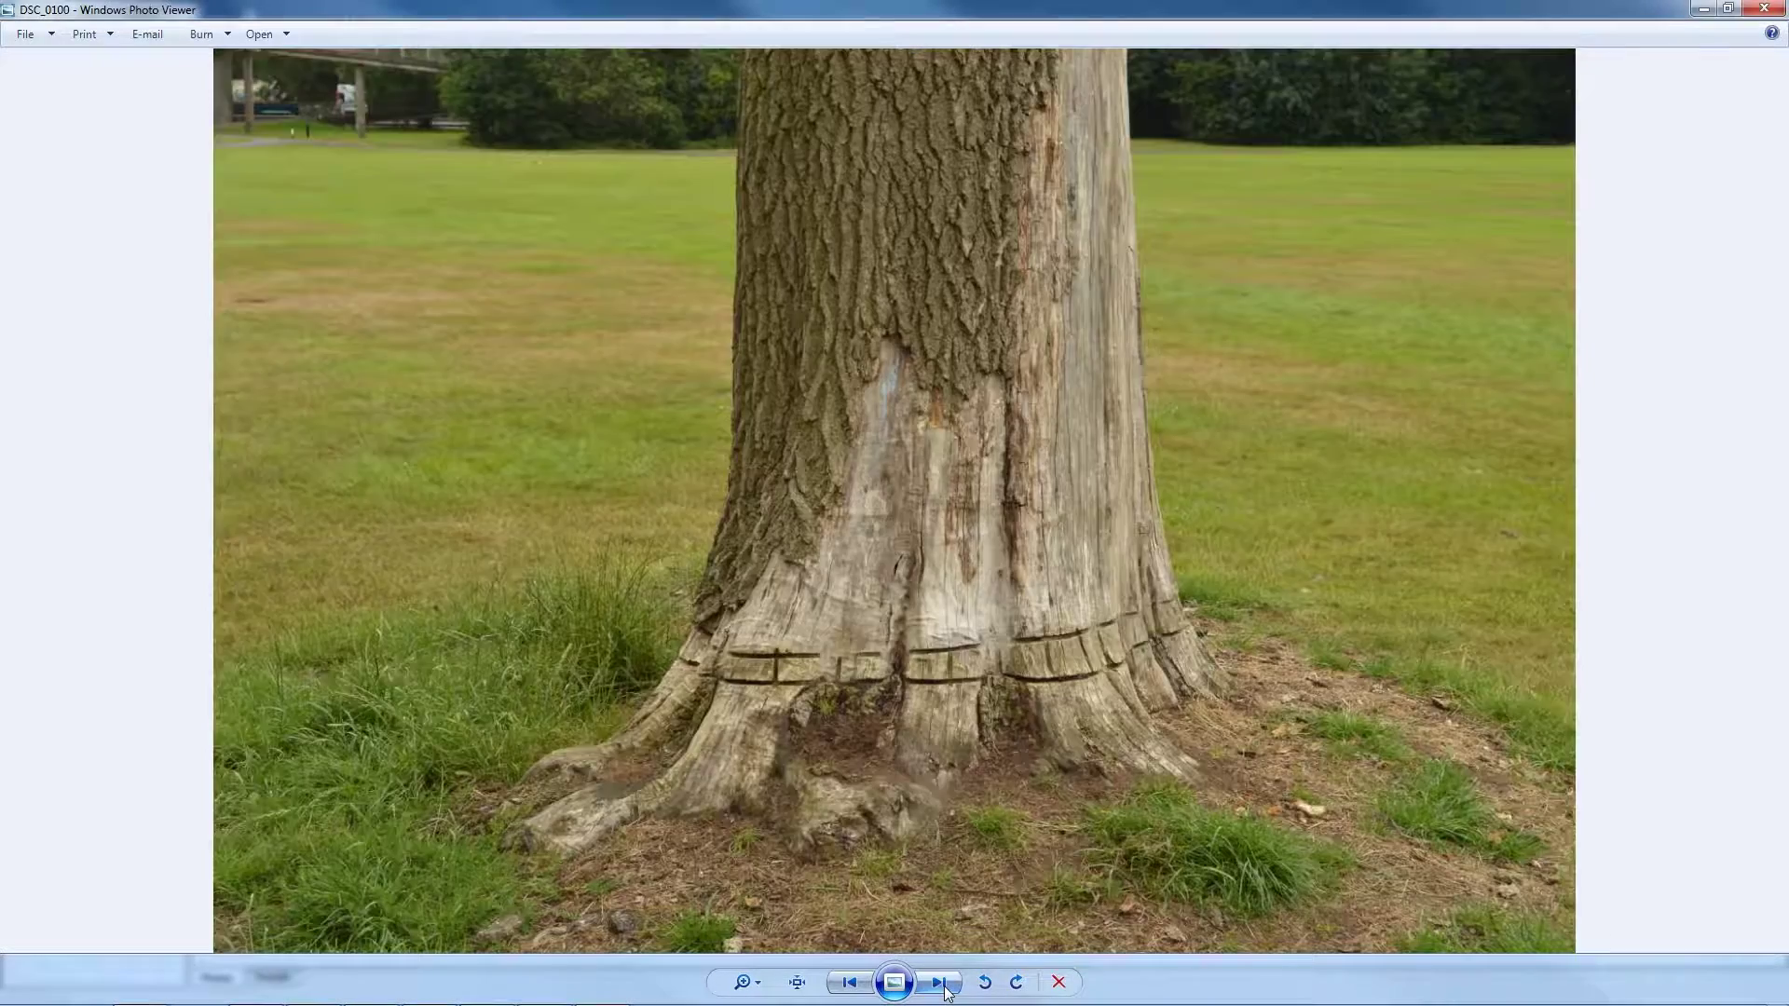
left_click(941, 986)
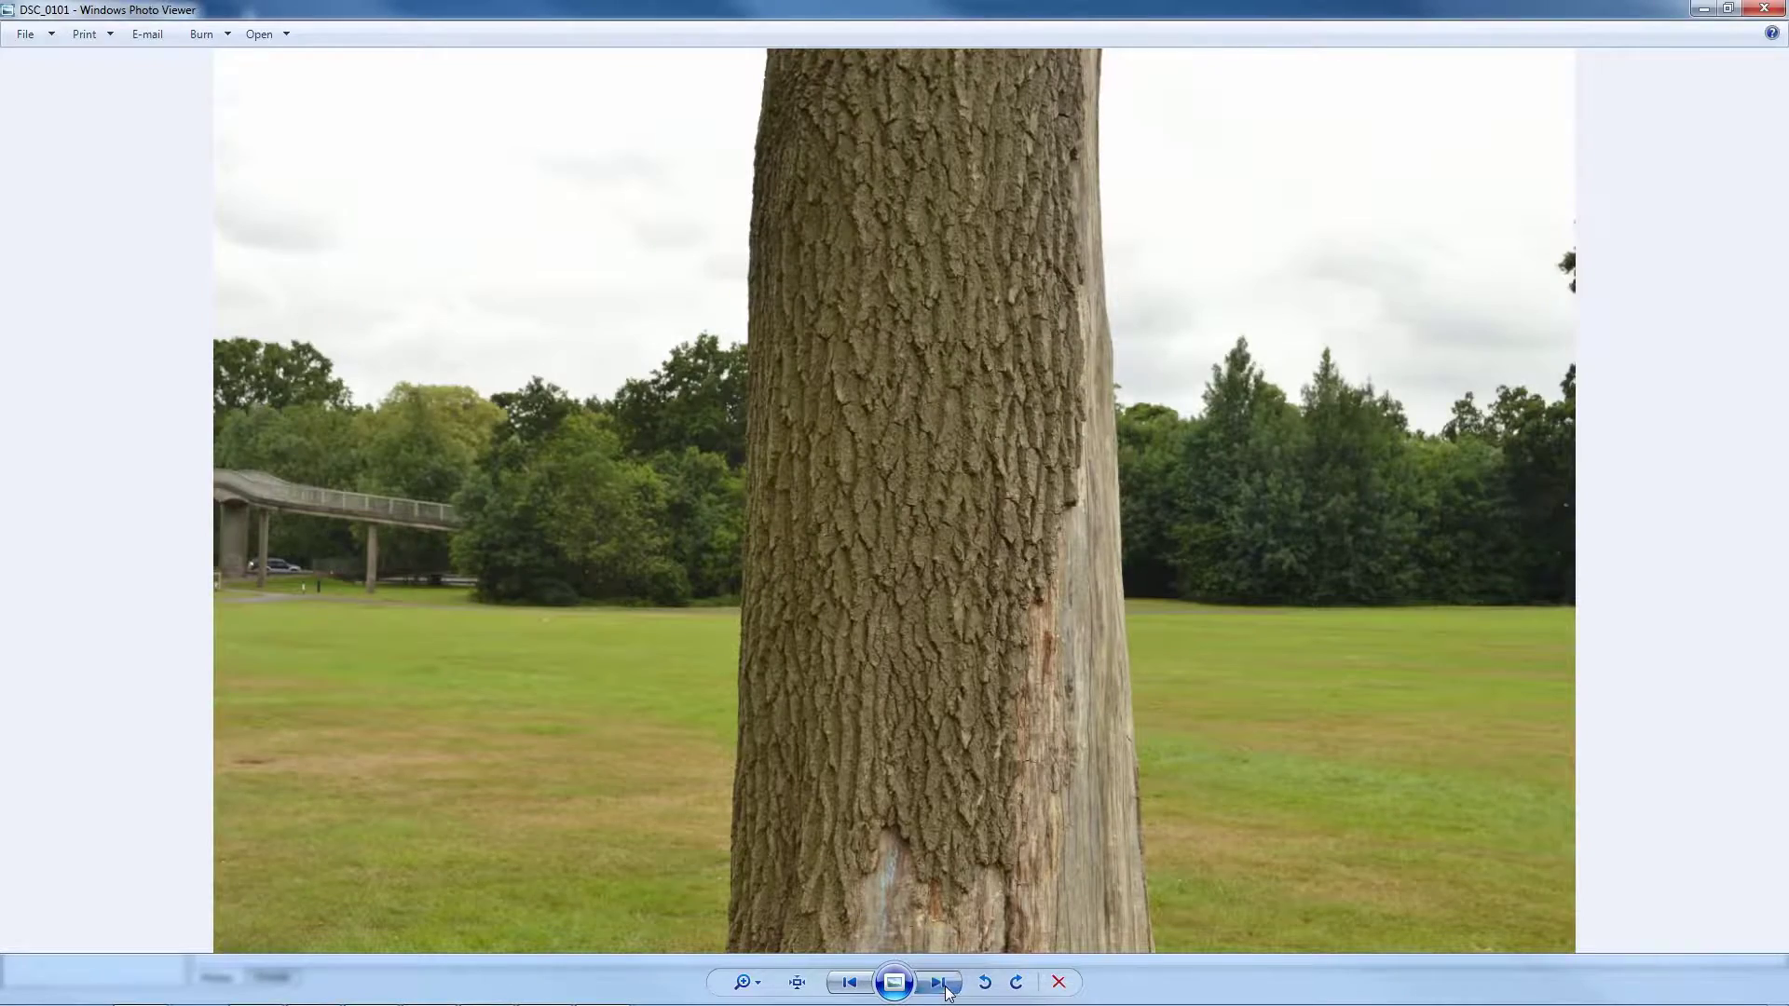
left_click(941, 986)
left_click(941, 986)
left_click(942, 986)
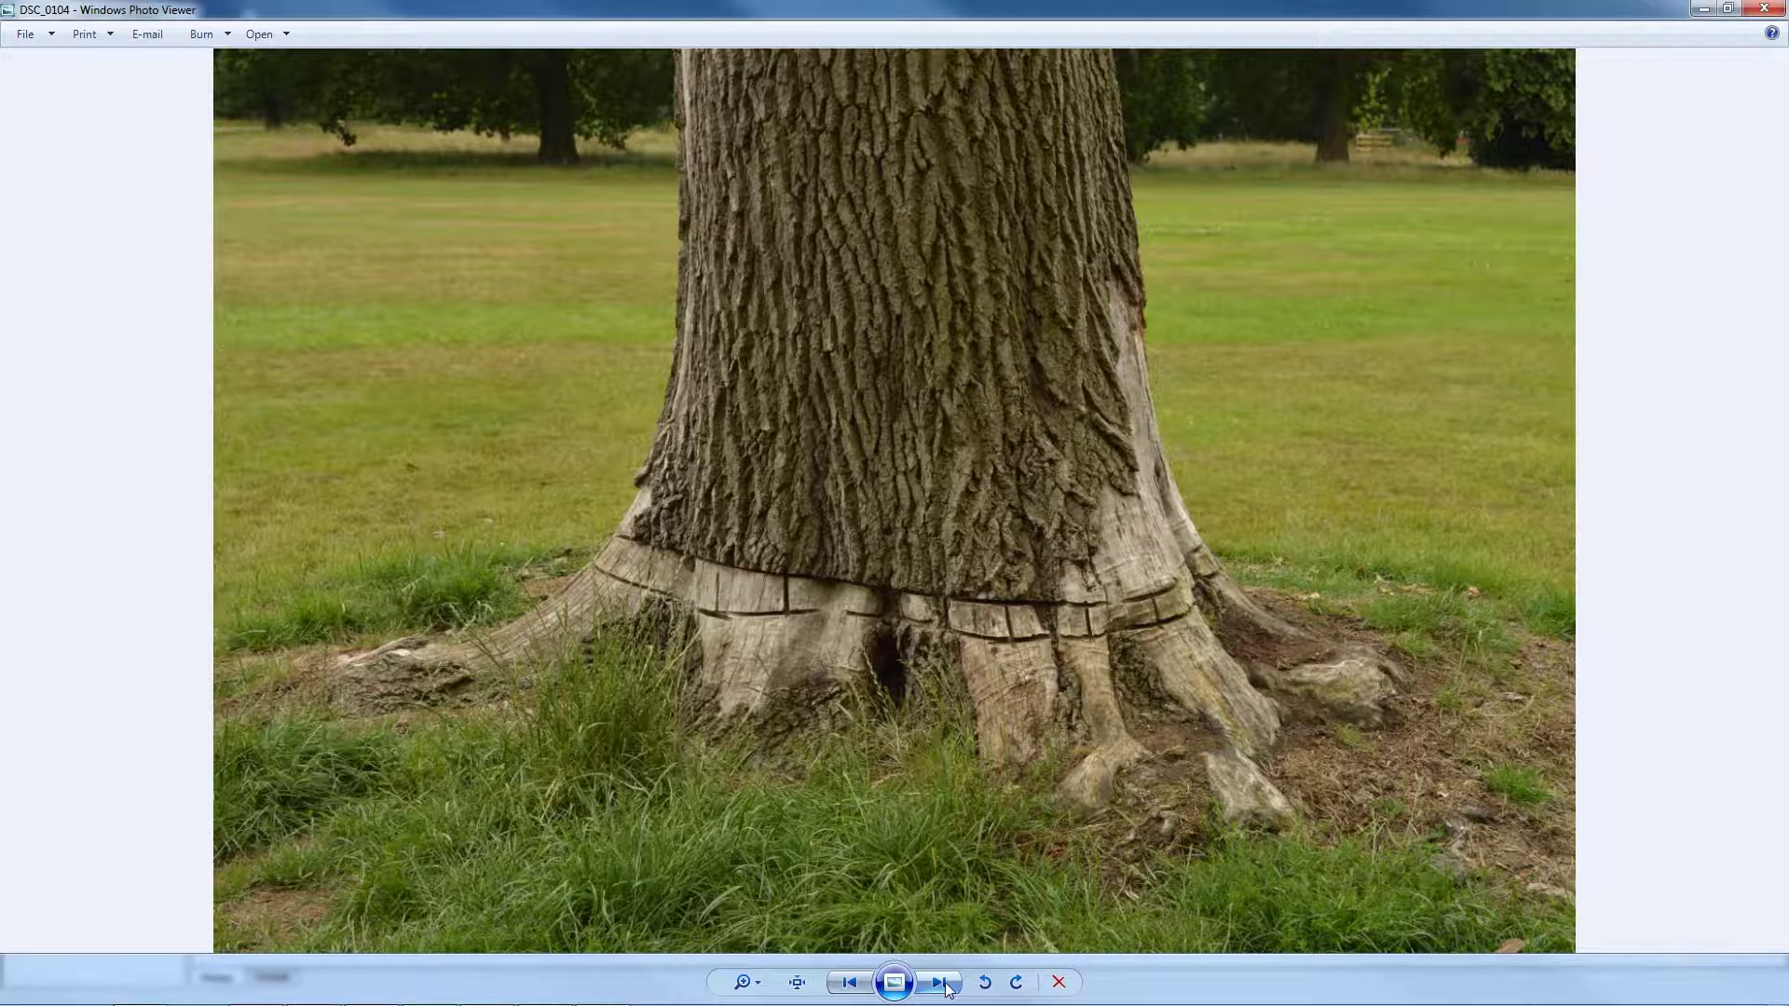
left_click(1764, 8)
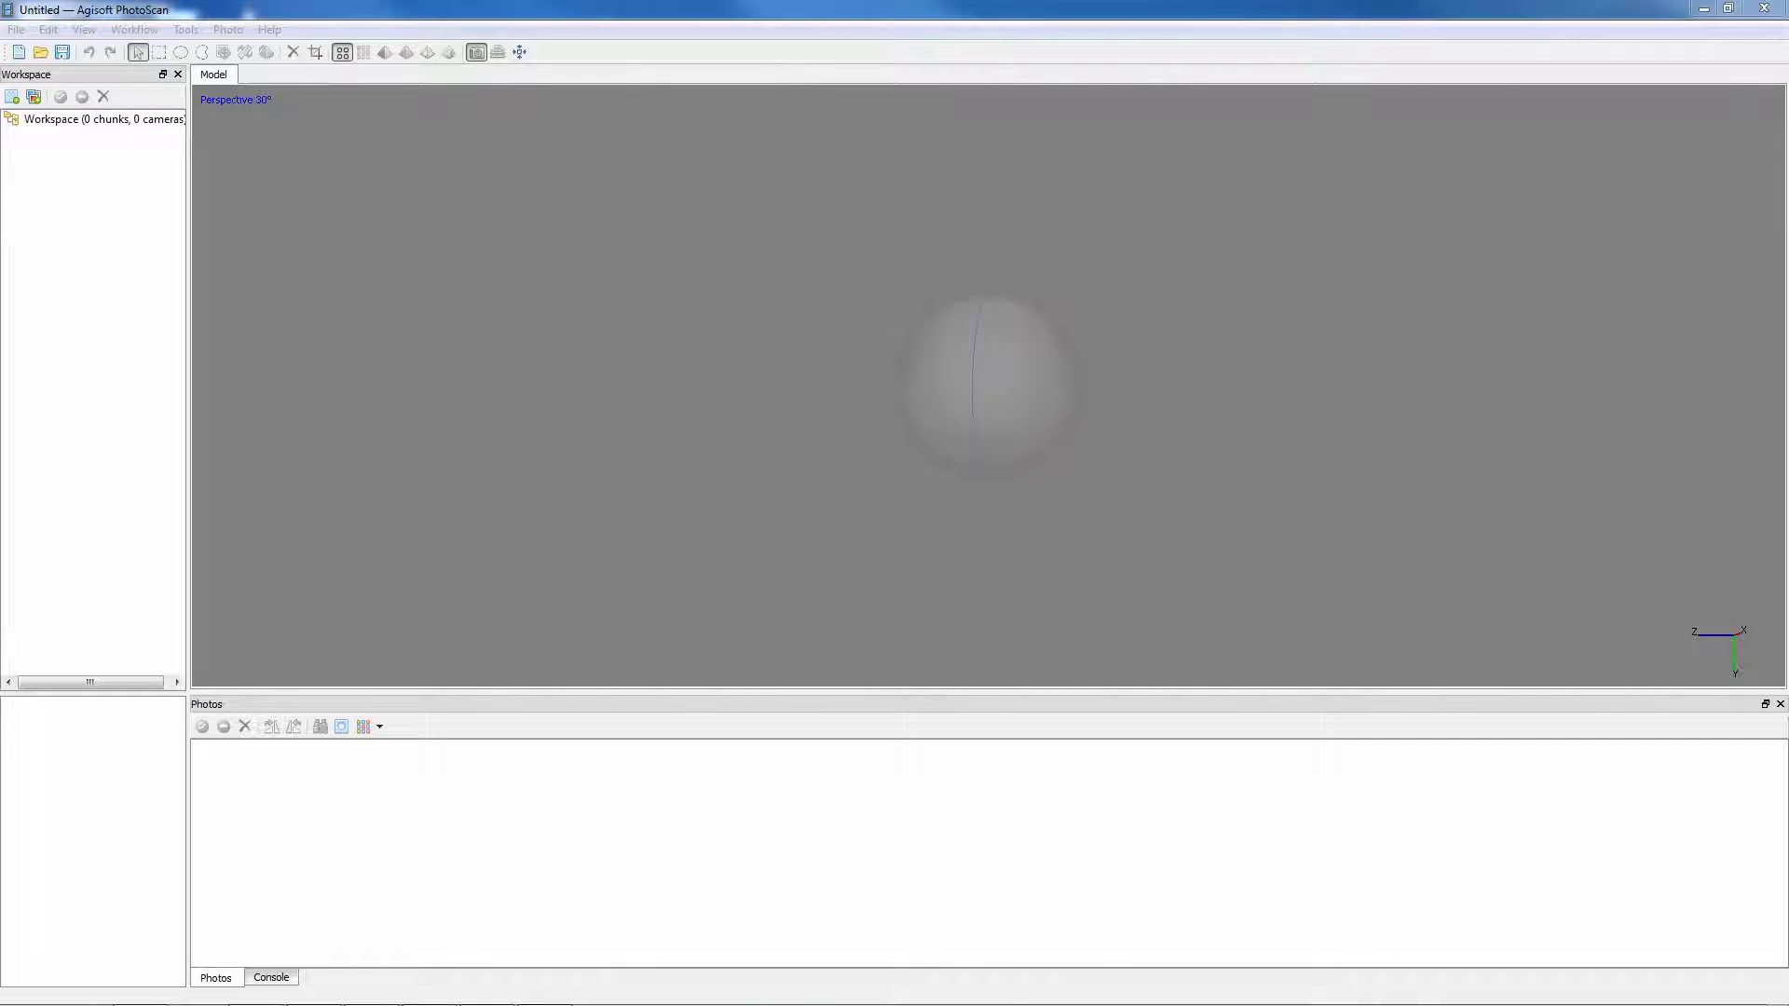
Step: Switch to Lightroom and import all photos from the Tree\NEF folder into the catalog without moving them
left_click(429, 986)
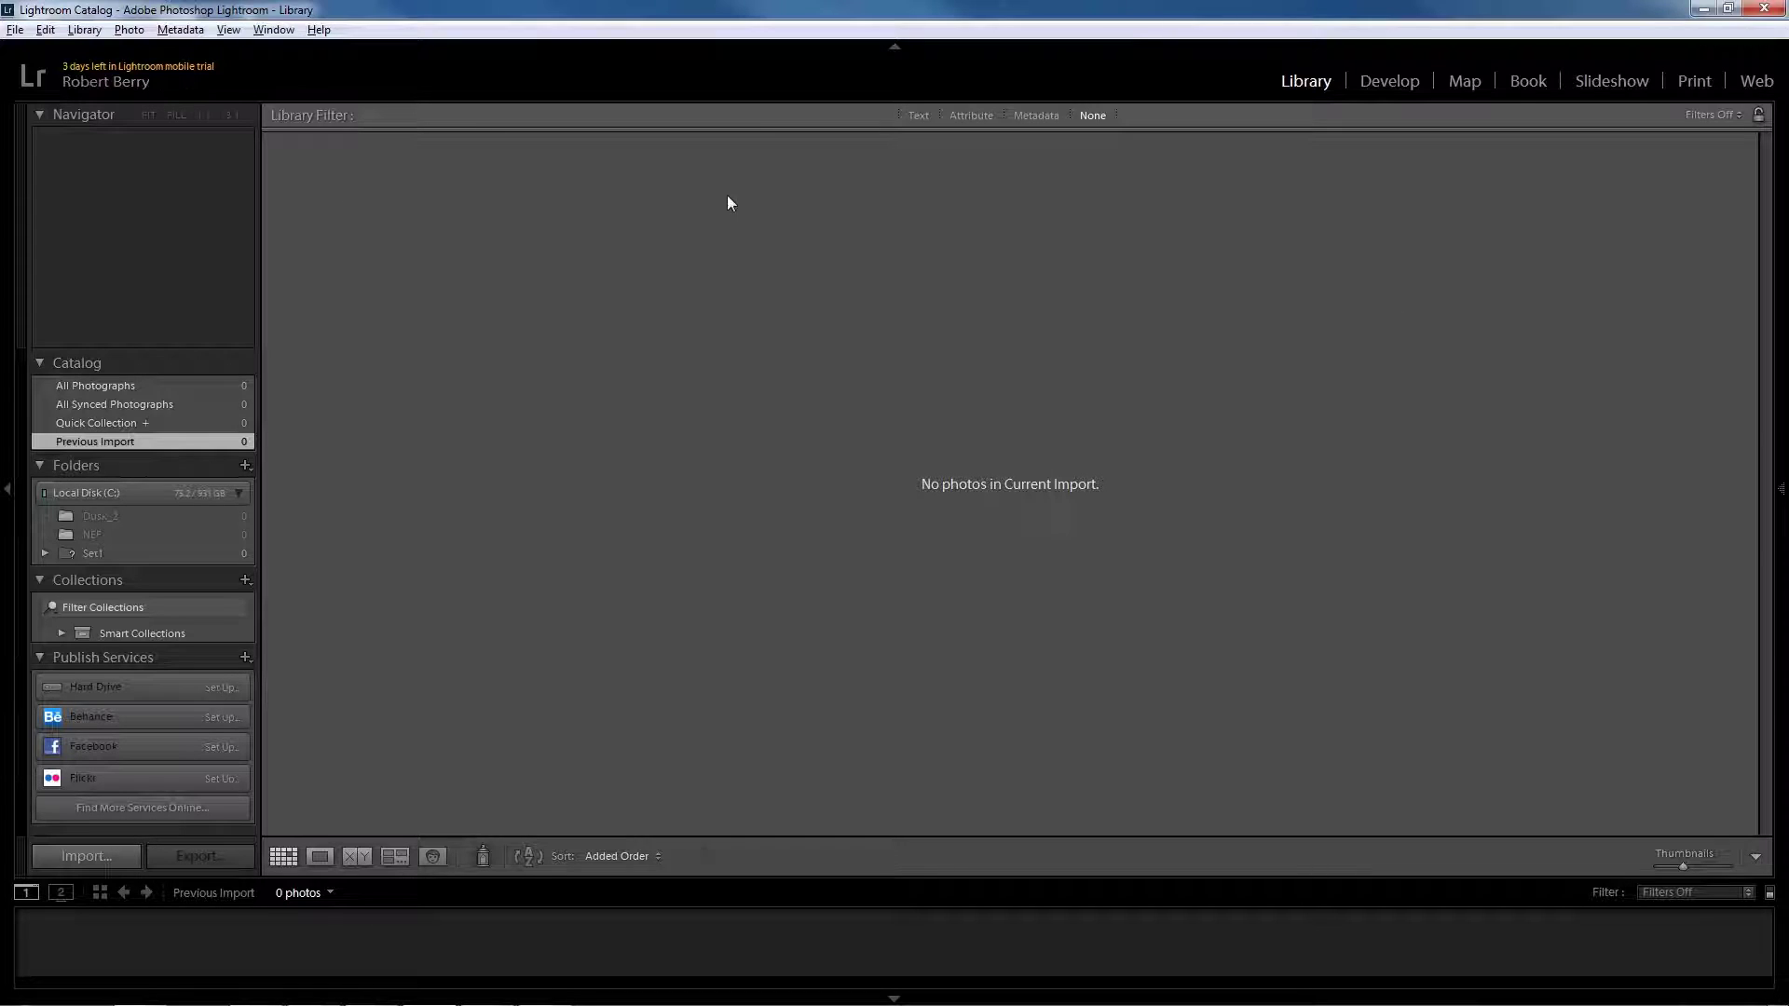
left_click(15, 28)
mouse_move(319, 29)
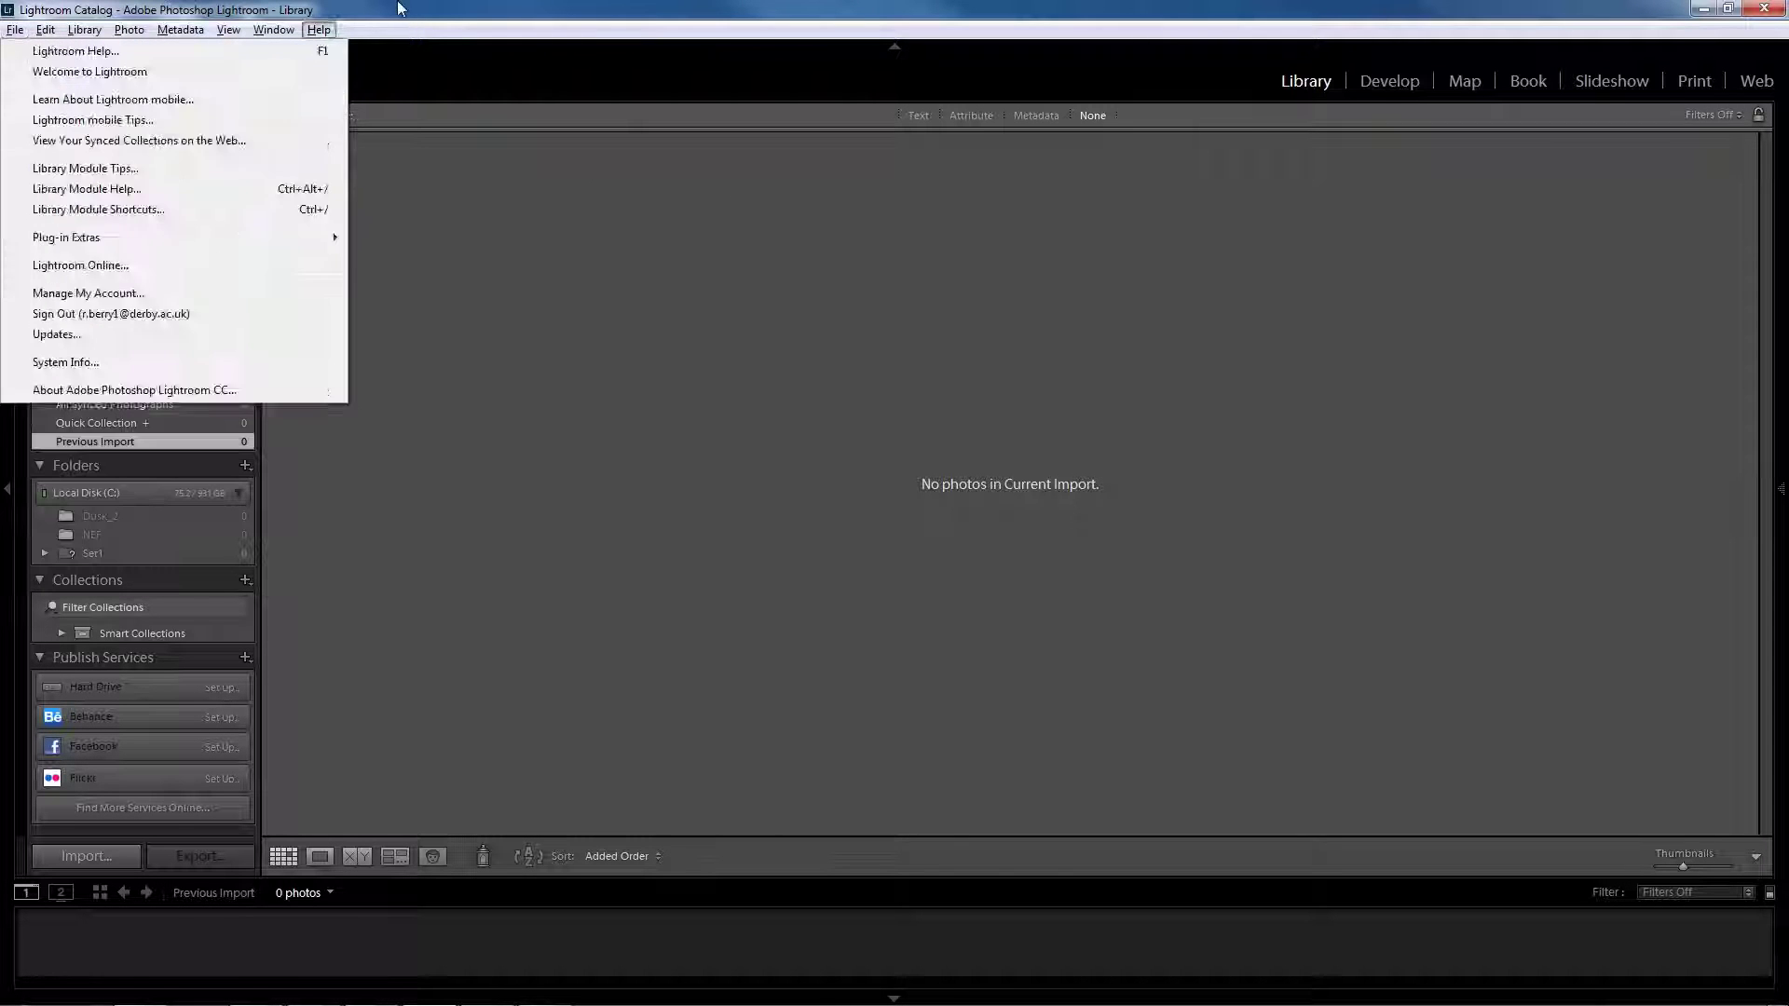
left_click(398, 9)
left_click(15, 29)
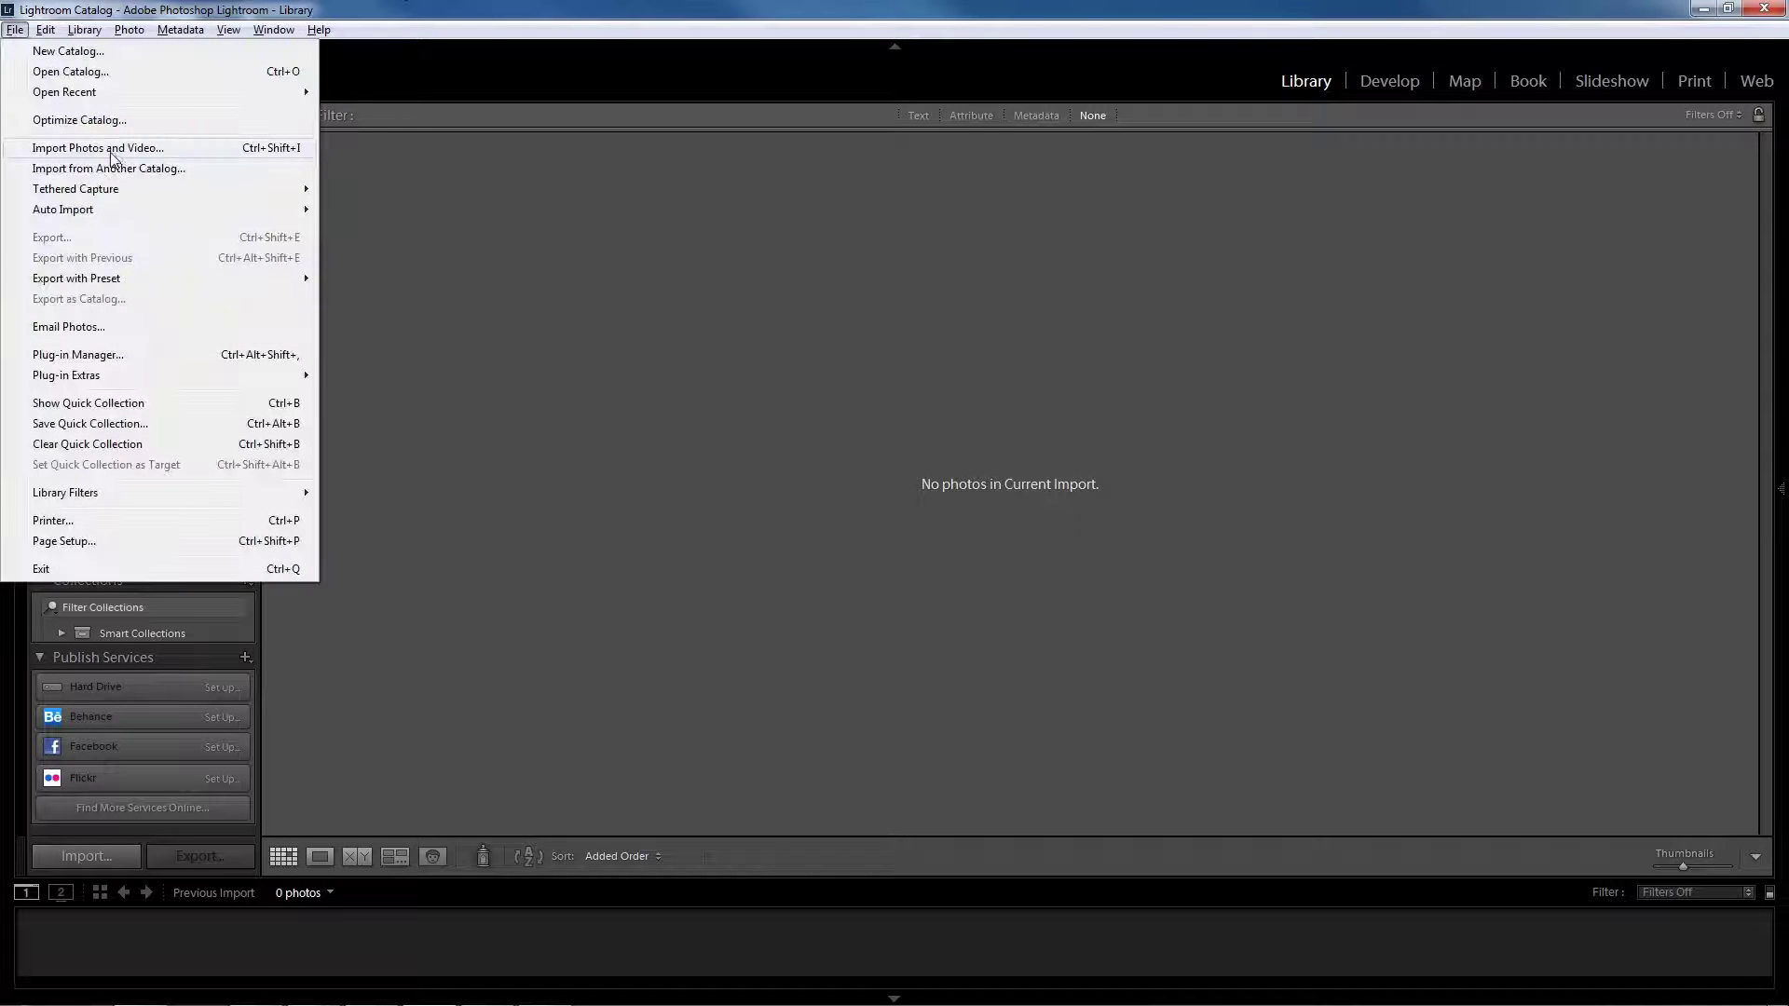
left_click(110, 149)
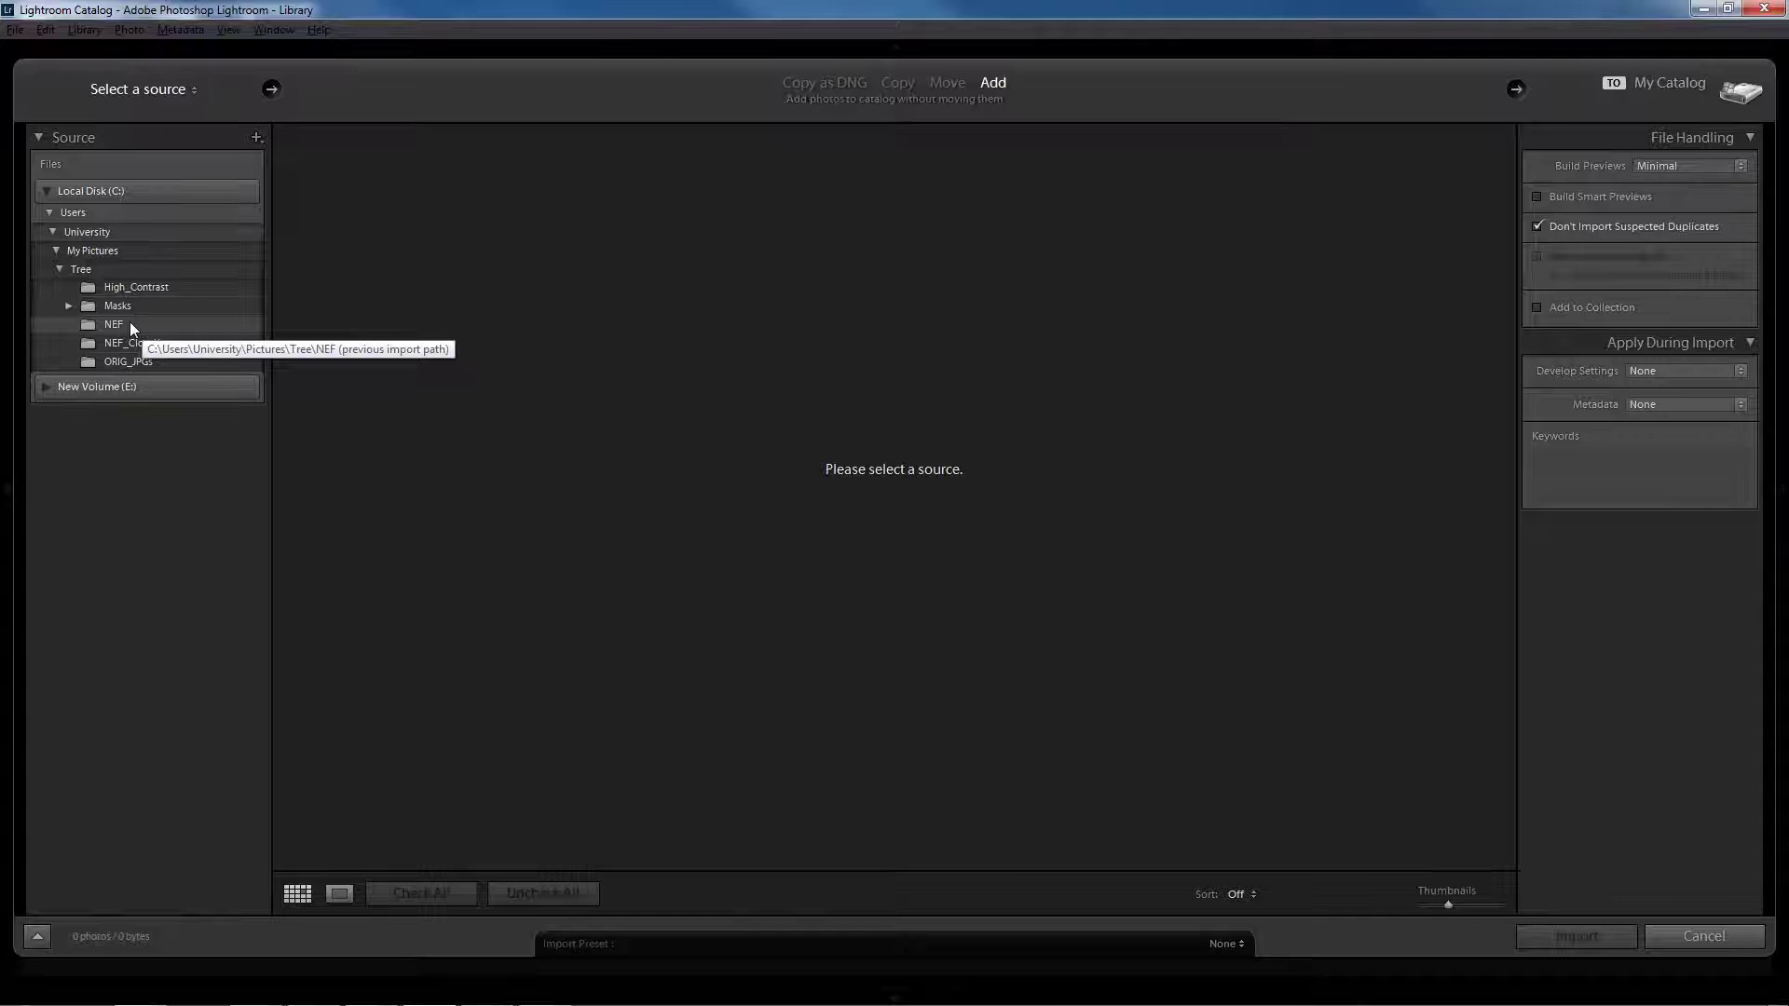
left_click(129, 326)
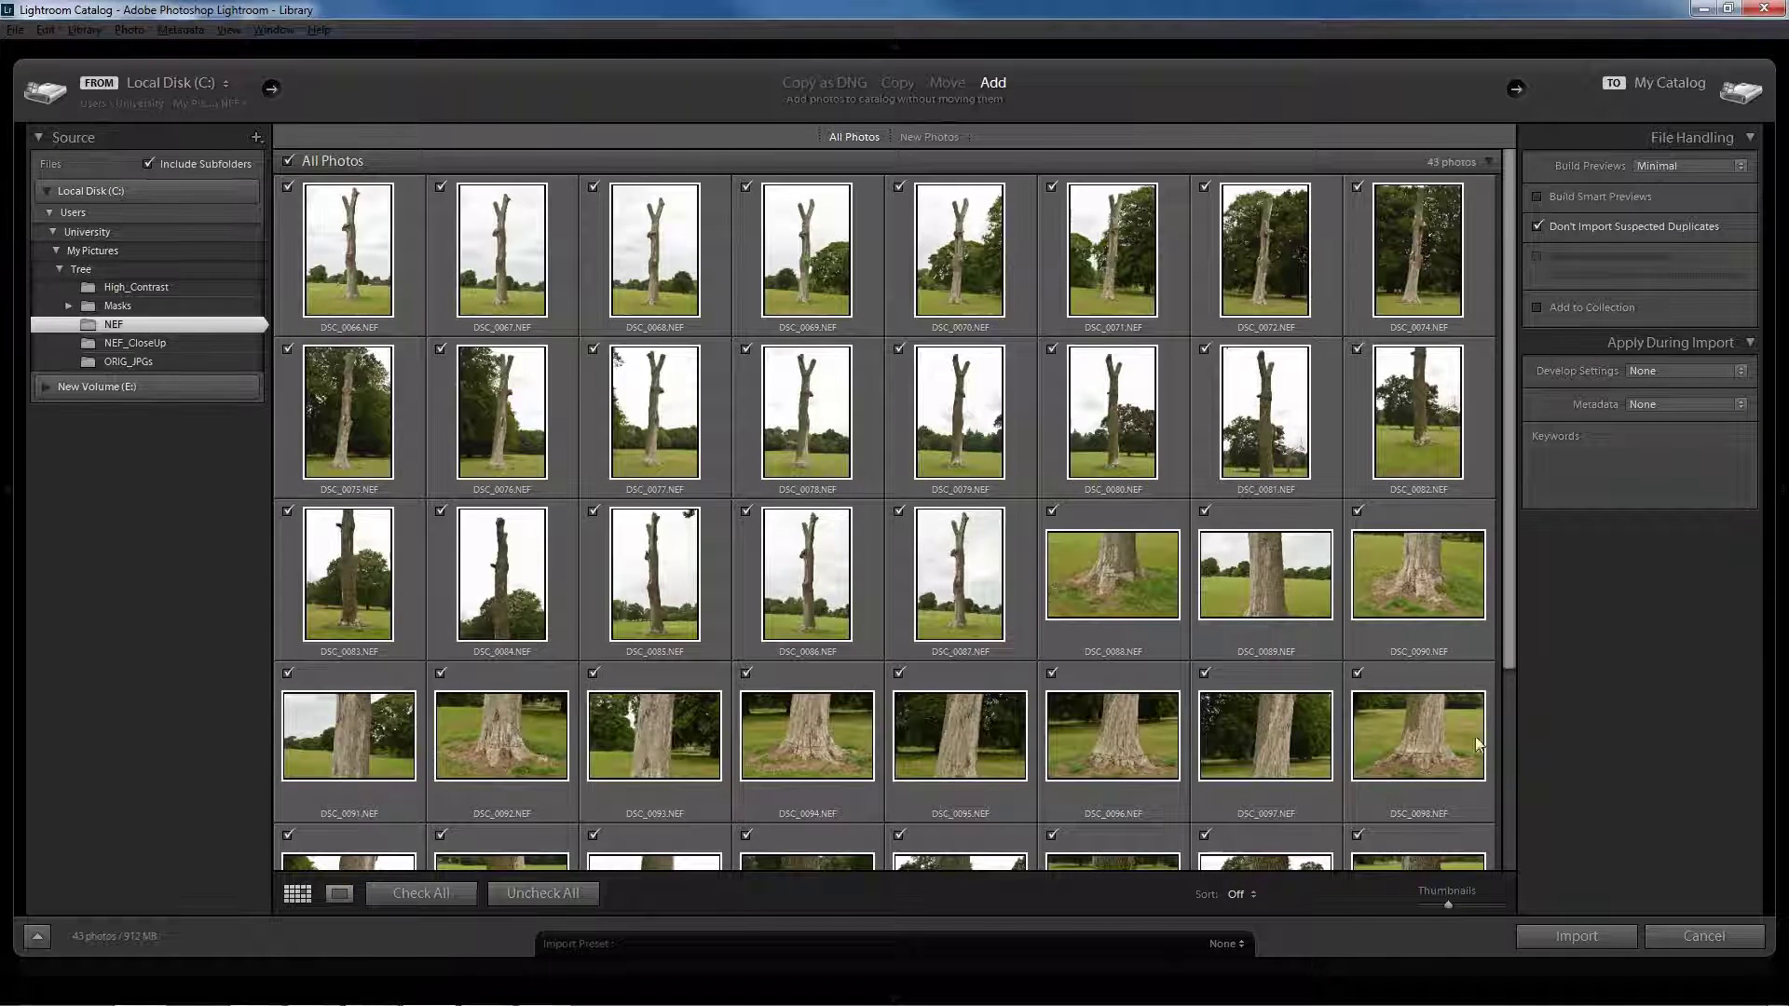
left_click(1603, 936)
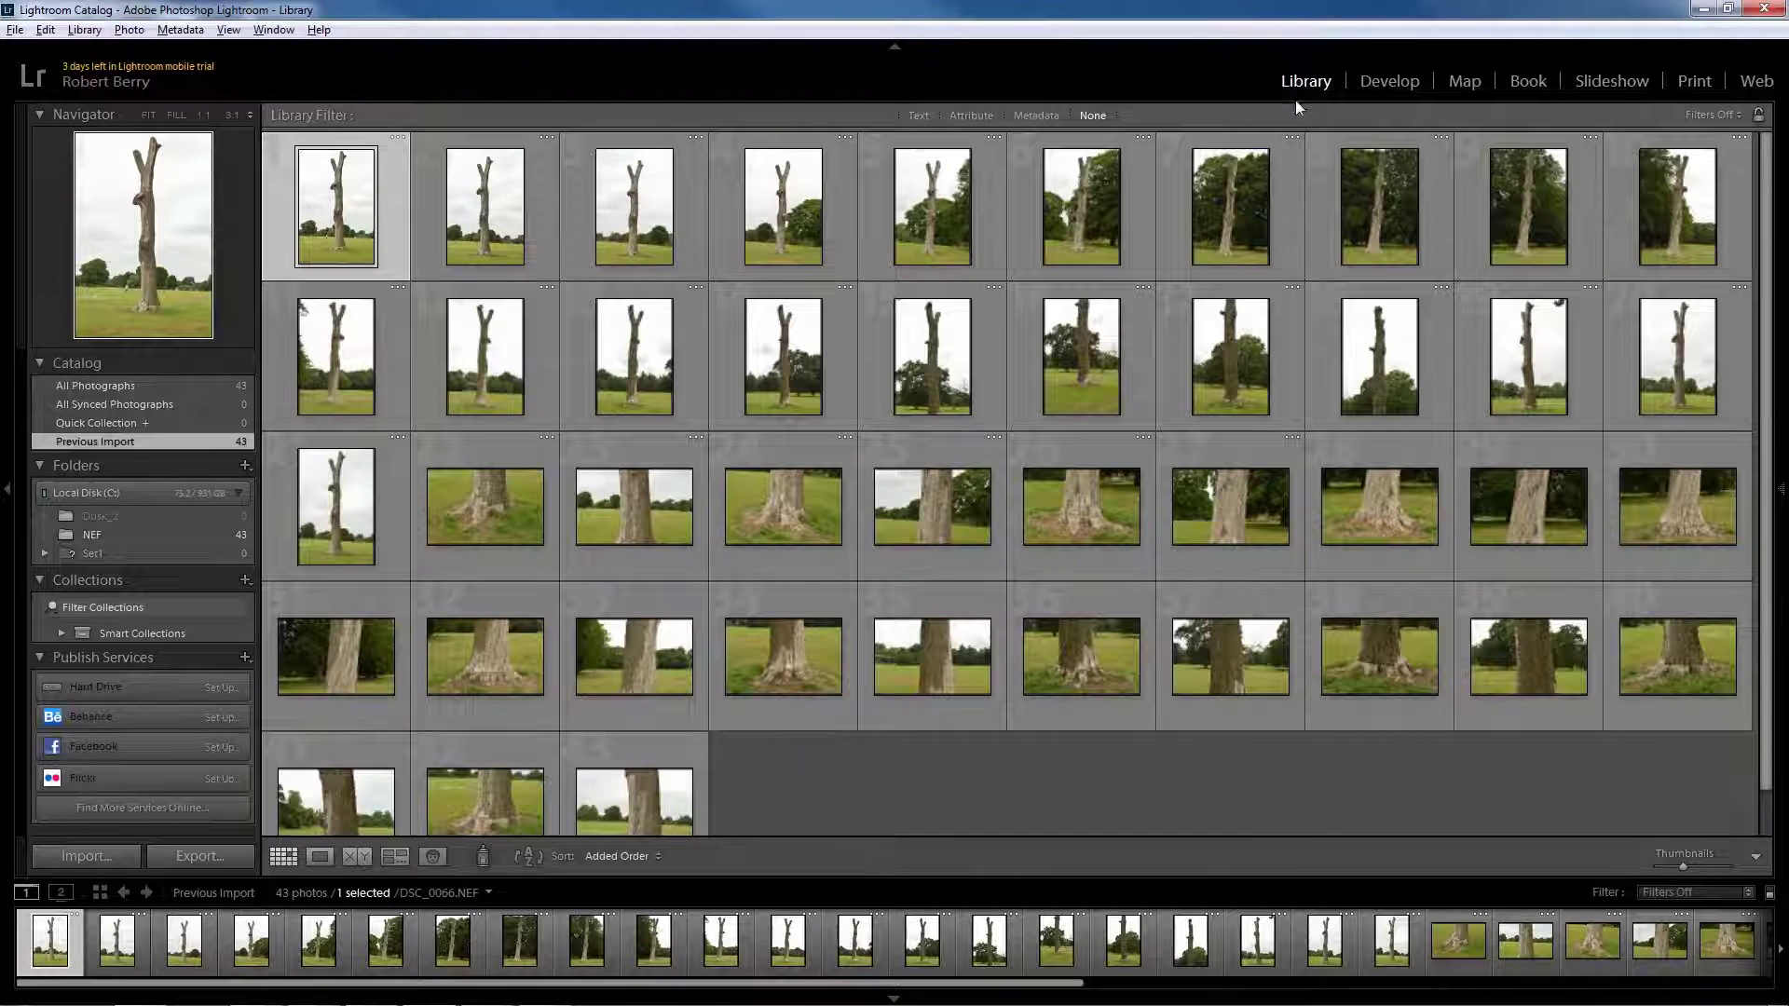
Step: Open DSC_0066.NEF in the Develop module and inspect the bark on the trunk at 3:1 magnification
left_click(1388, 82)
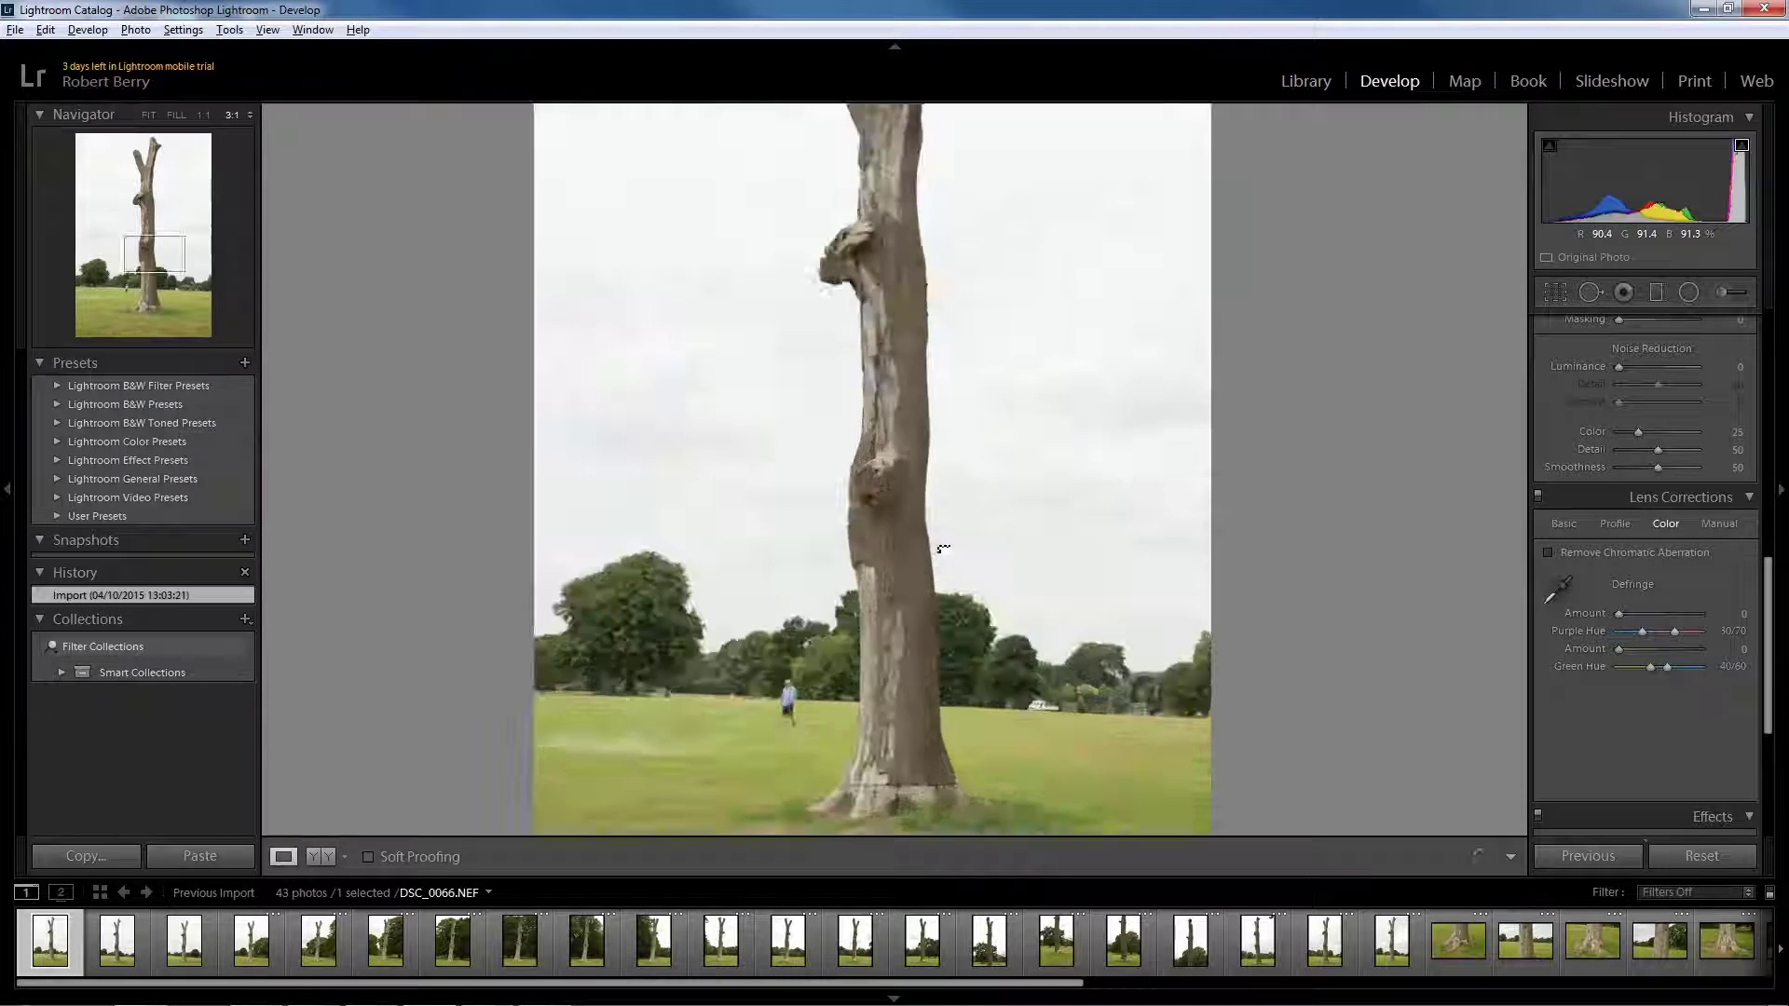
left_click(943, 549)
left_click_drag(1150, 523, 879, 547)
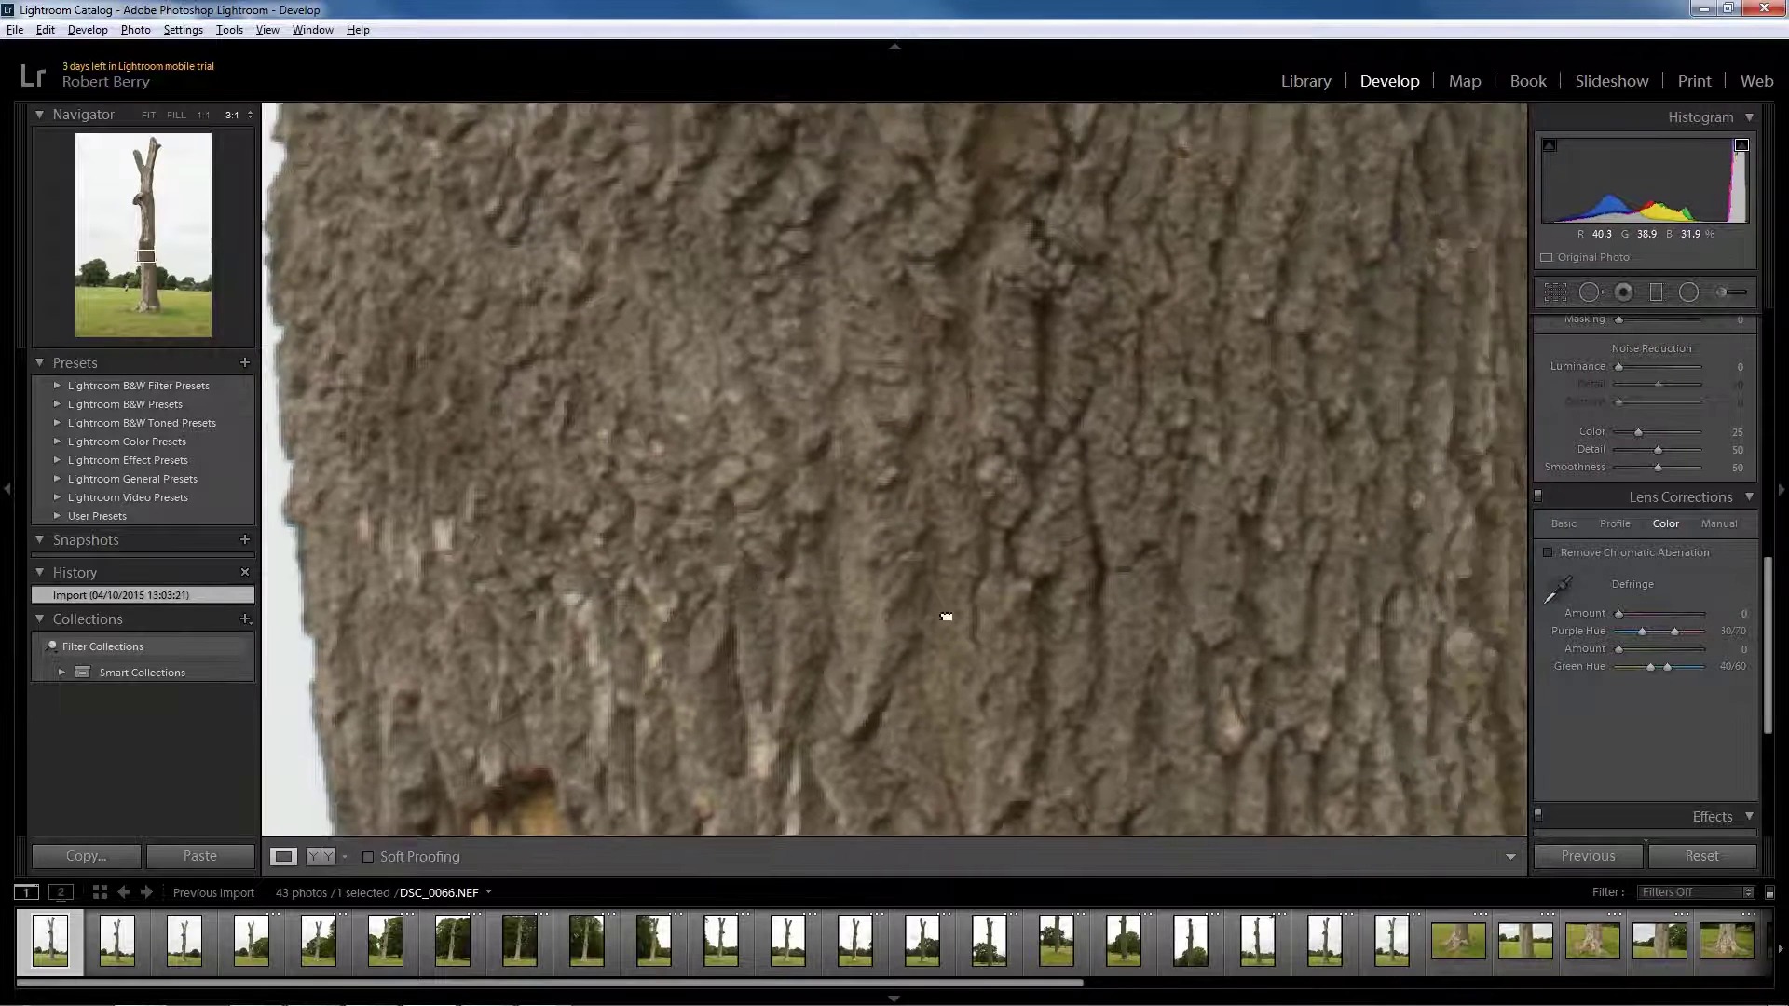
left_click_drag(946, 616, 1087, 521)
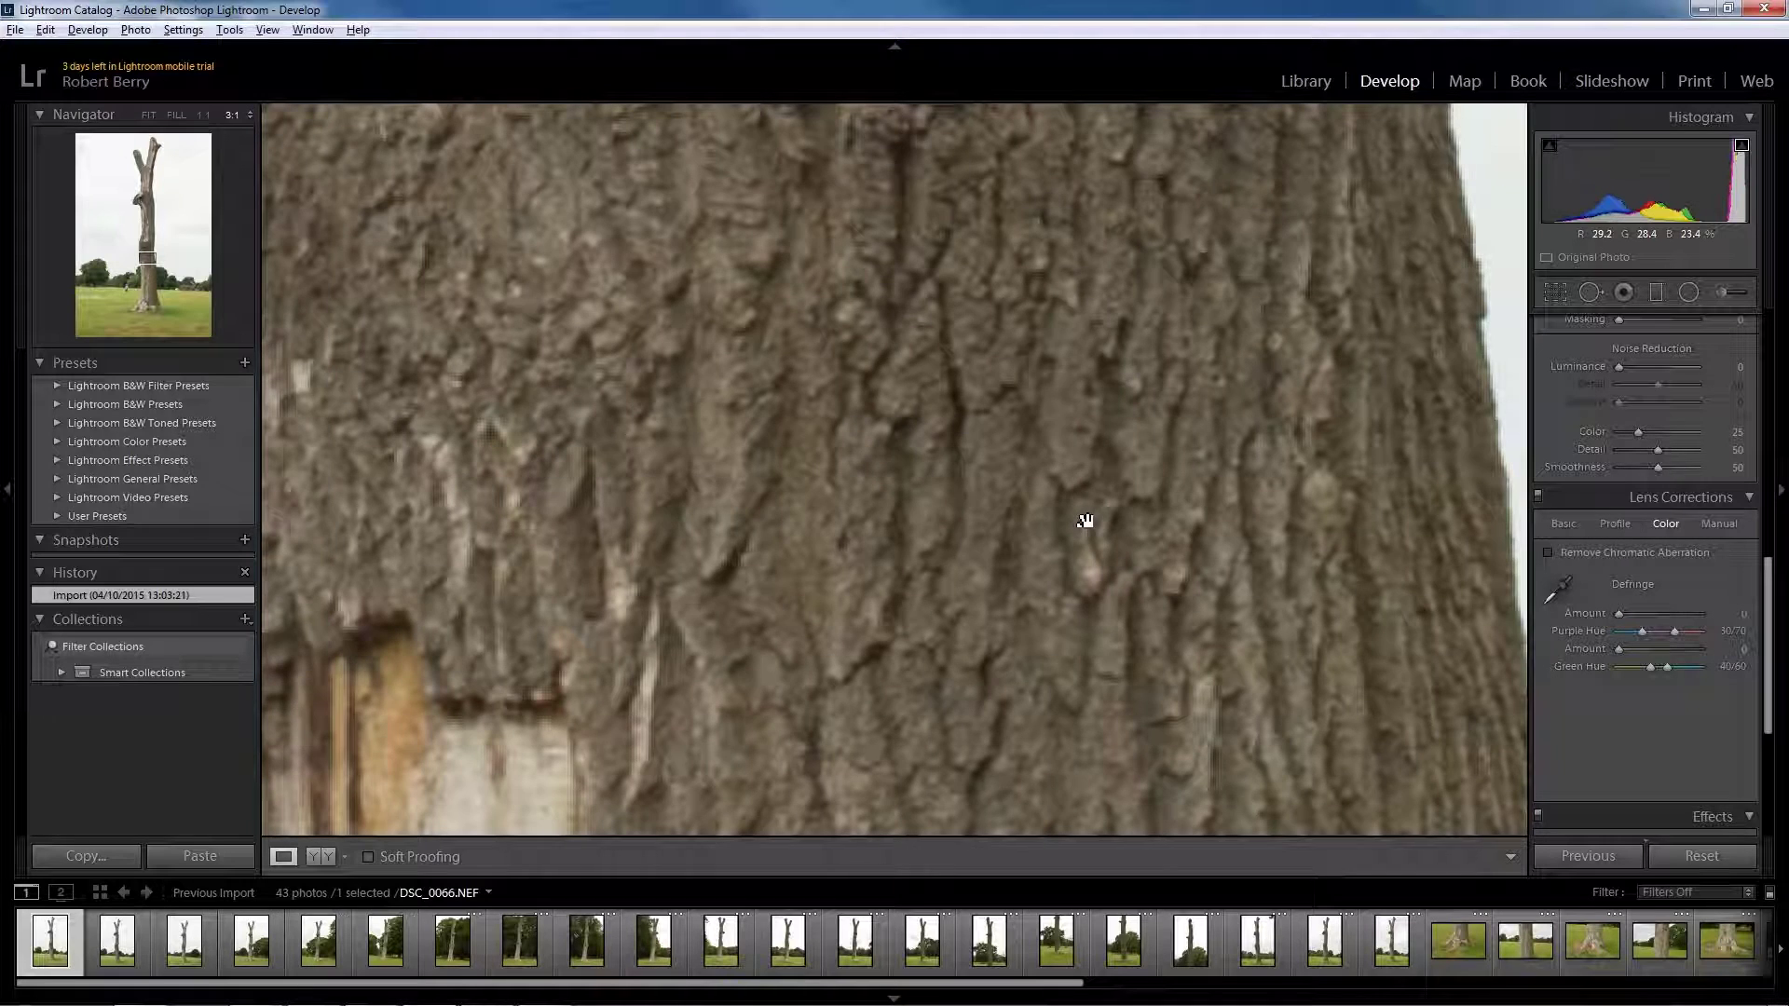
Step: Set Exposure to -0.83, Contrast to +90, Highlights to -74, Shadows to +98, Whites to -62 and Blacks to +95
left_click_drag(1770, 606, 1770, 357)
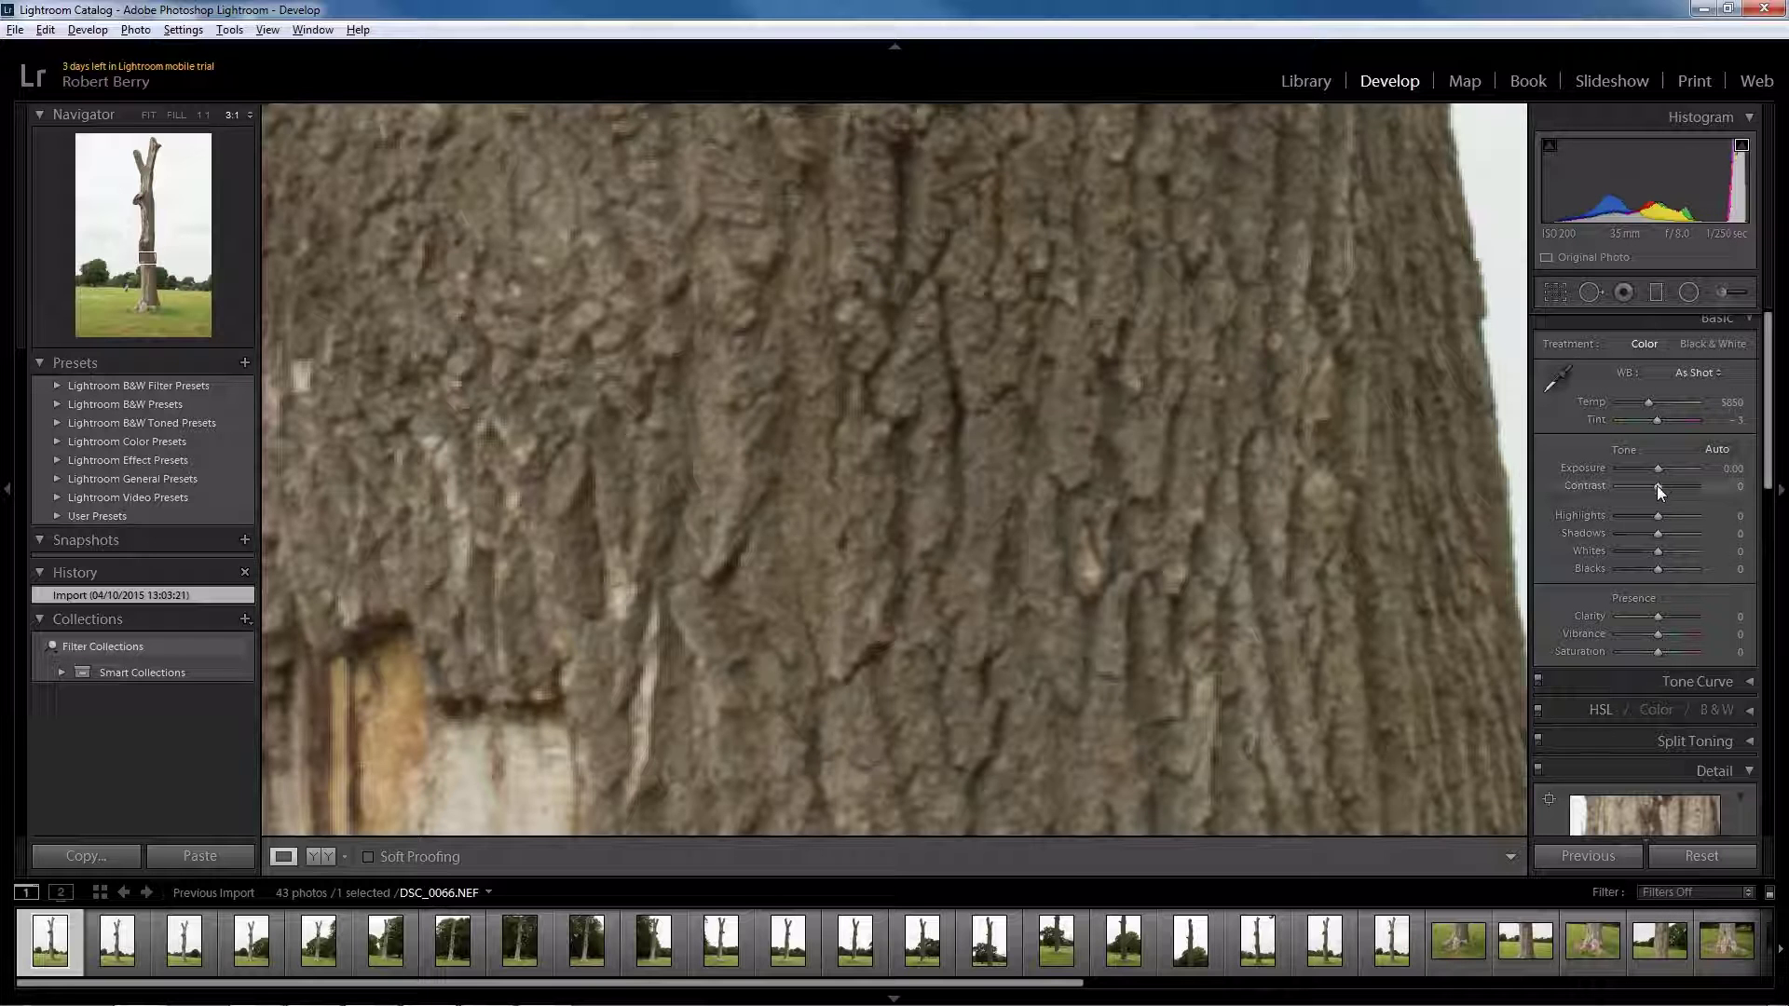
left_click_drag(1658, 468, 1691, 487)
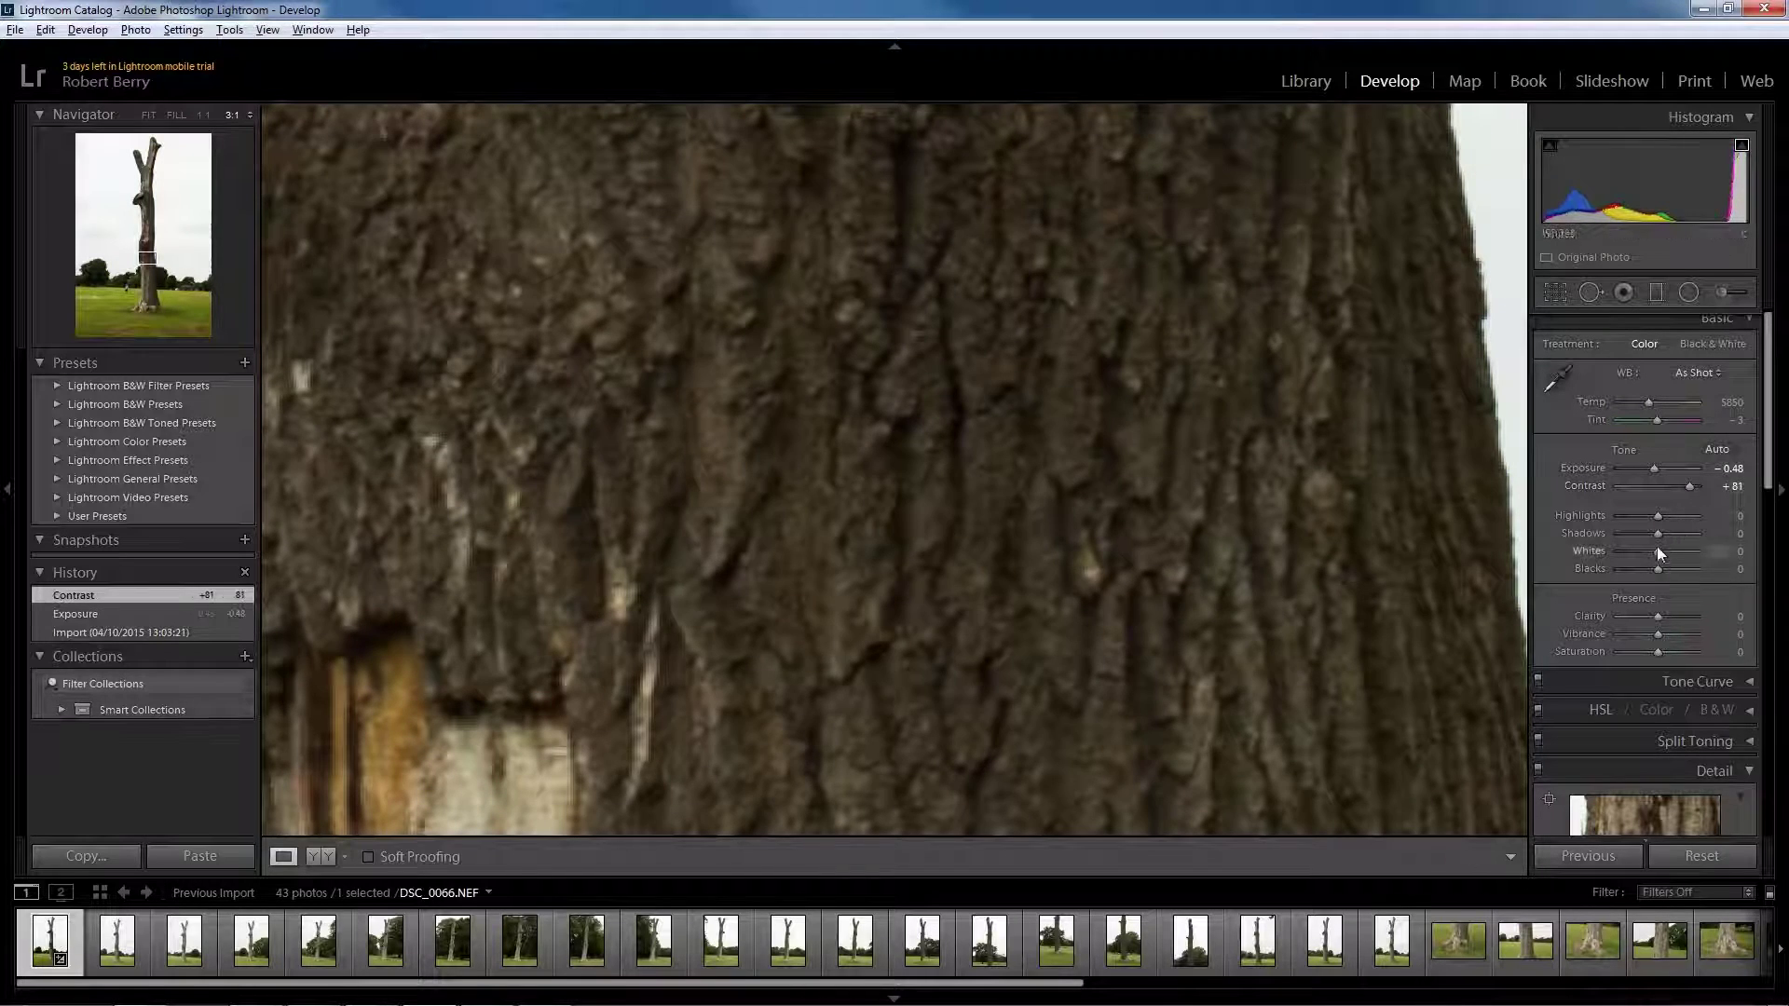
double_click(1685, 483)
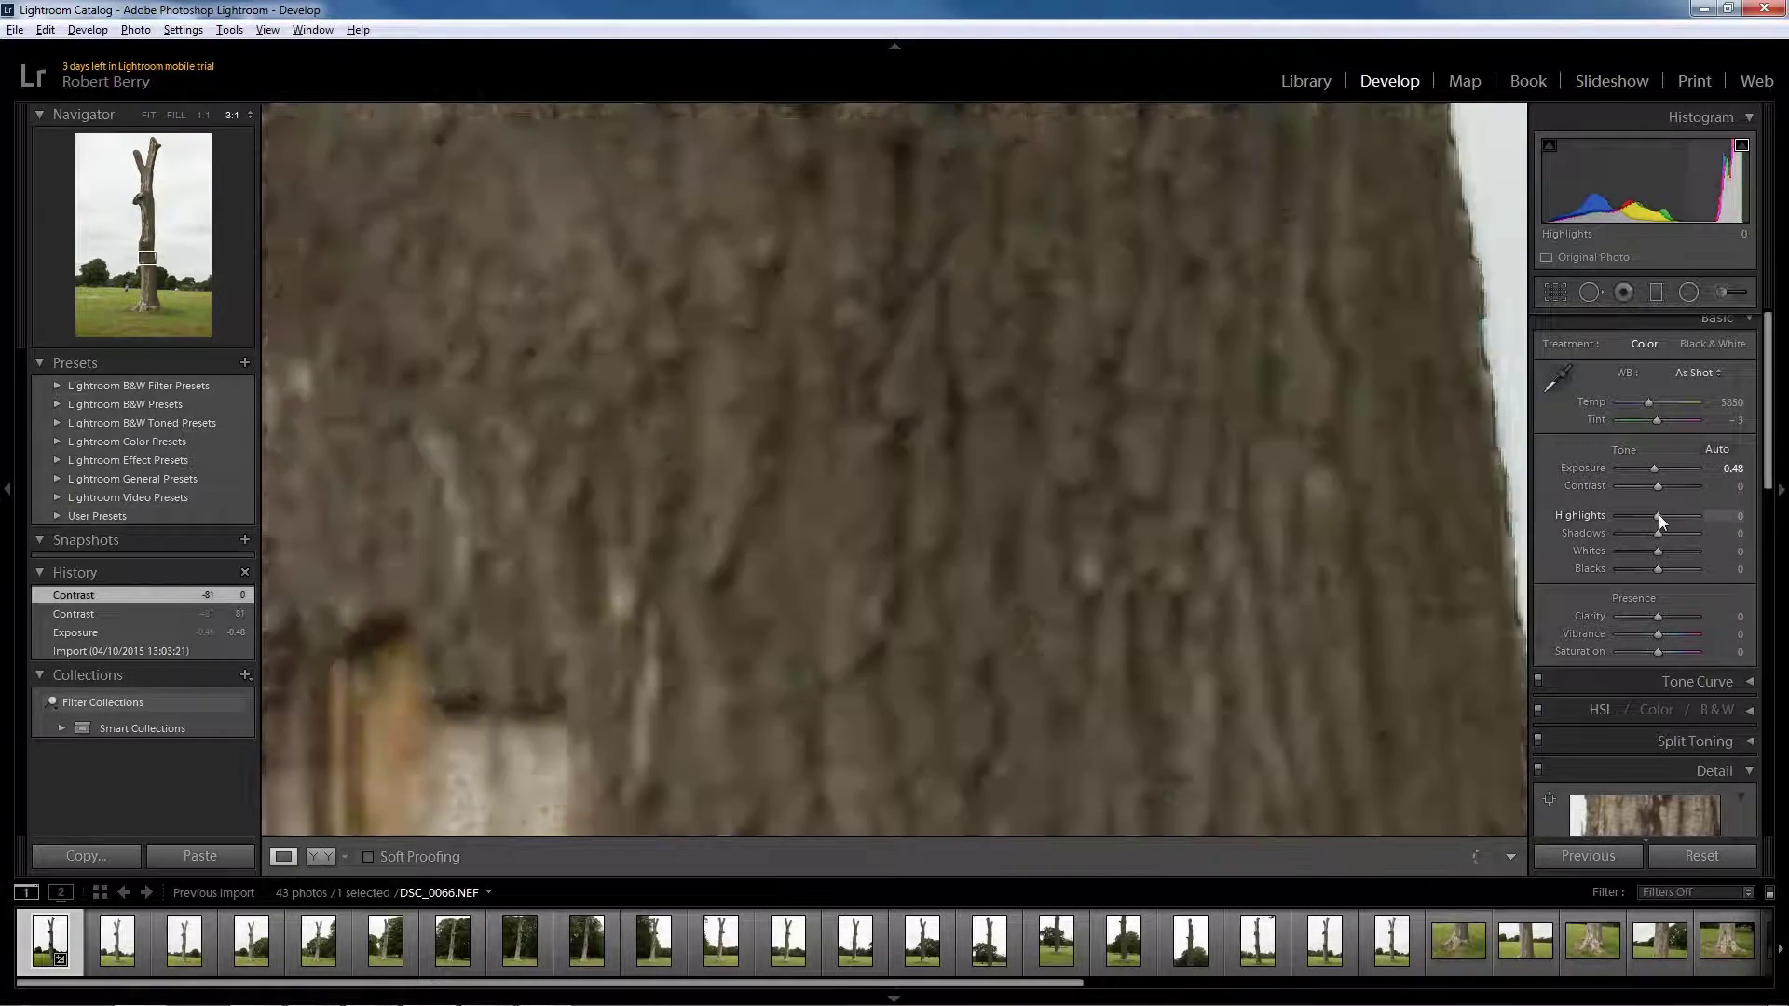
left_click_drag(1659, 515, 1693, 570)
left_click_drag(1659, 485, 1697, 537)
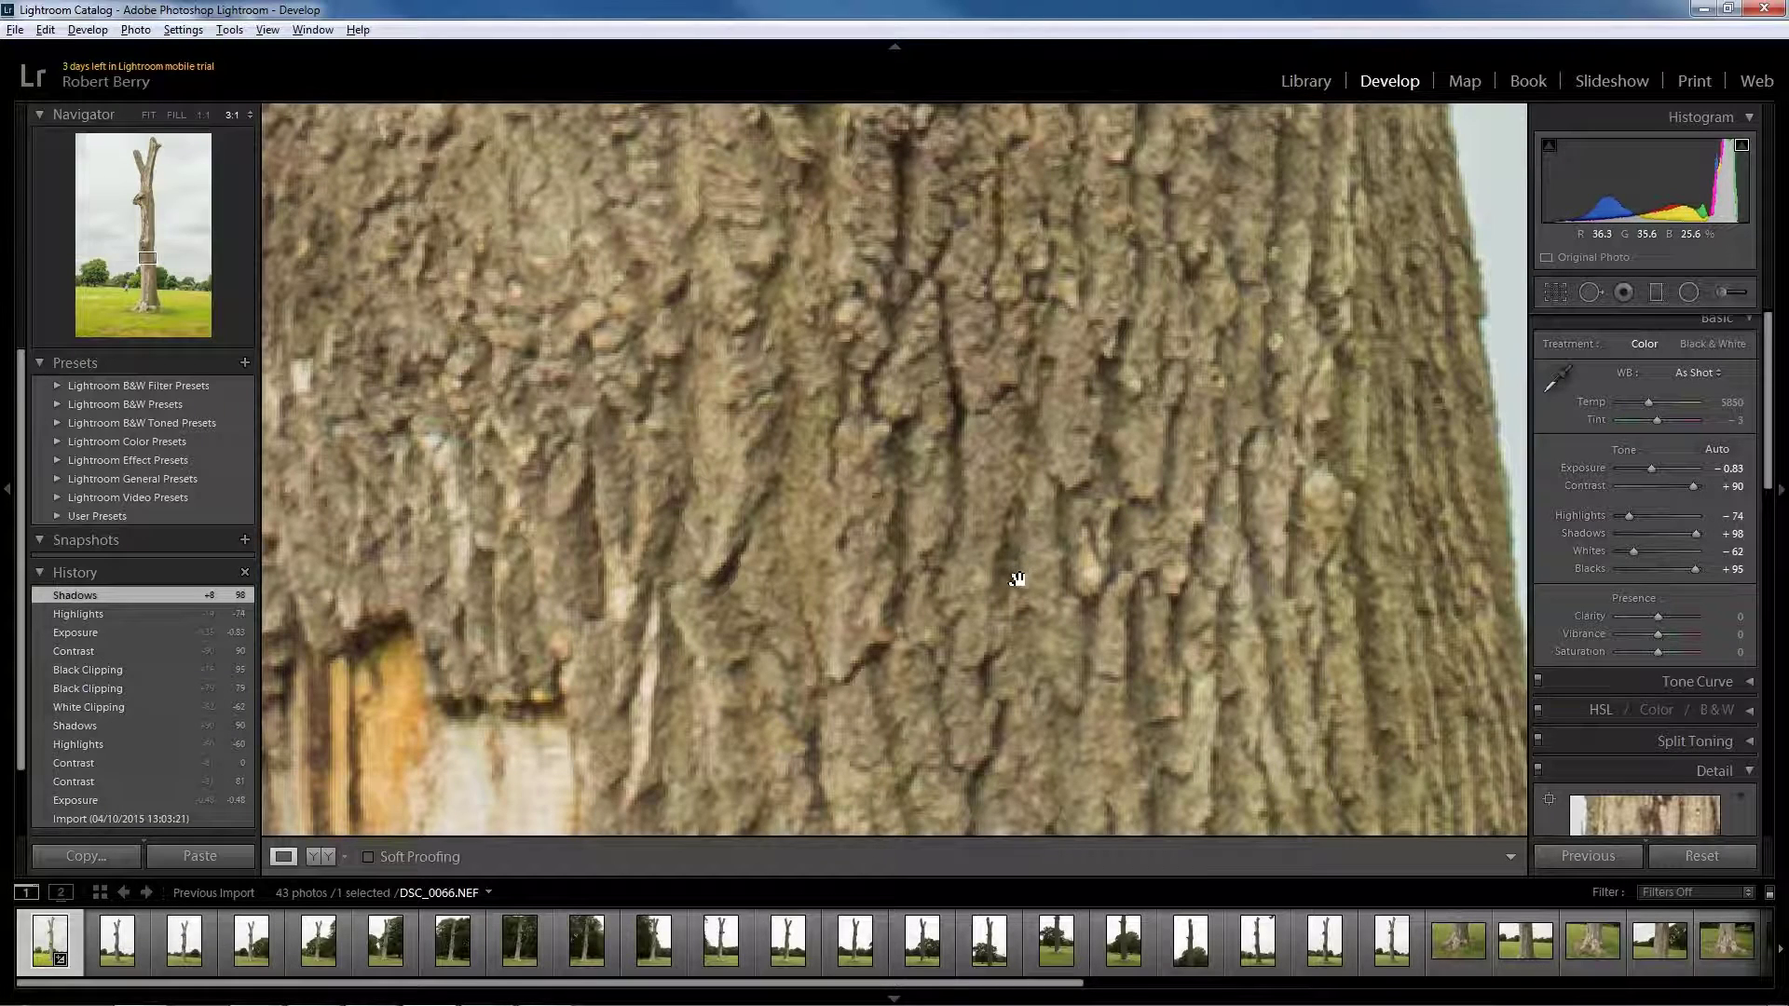
left_click_drag(1016, 579, 751, 347)
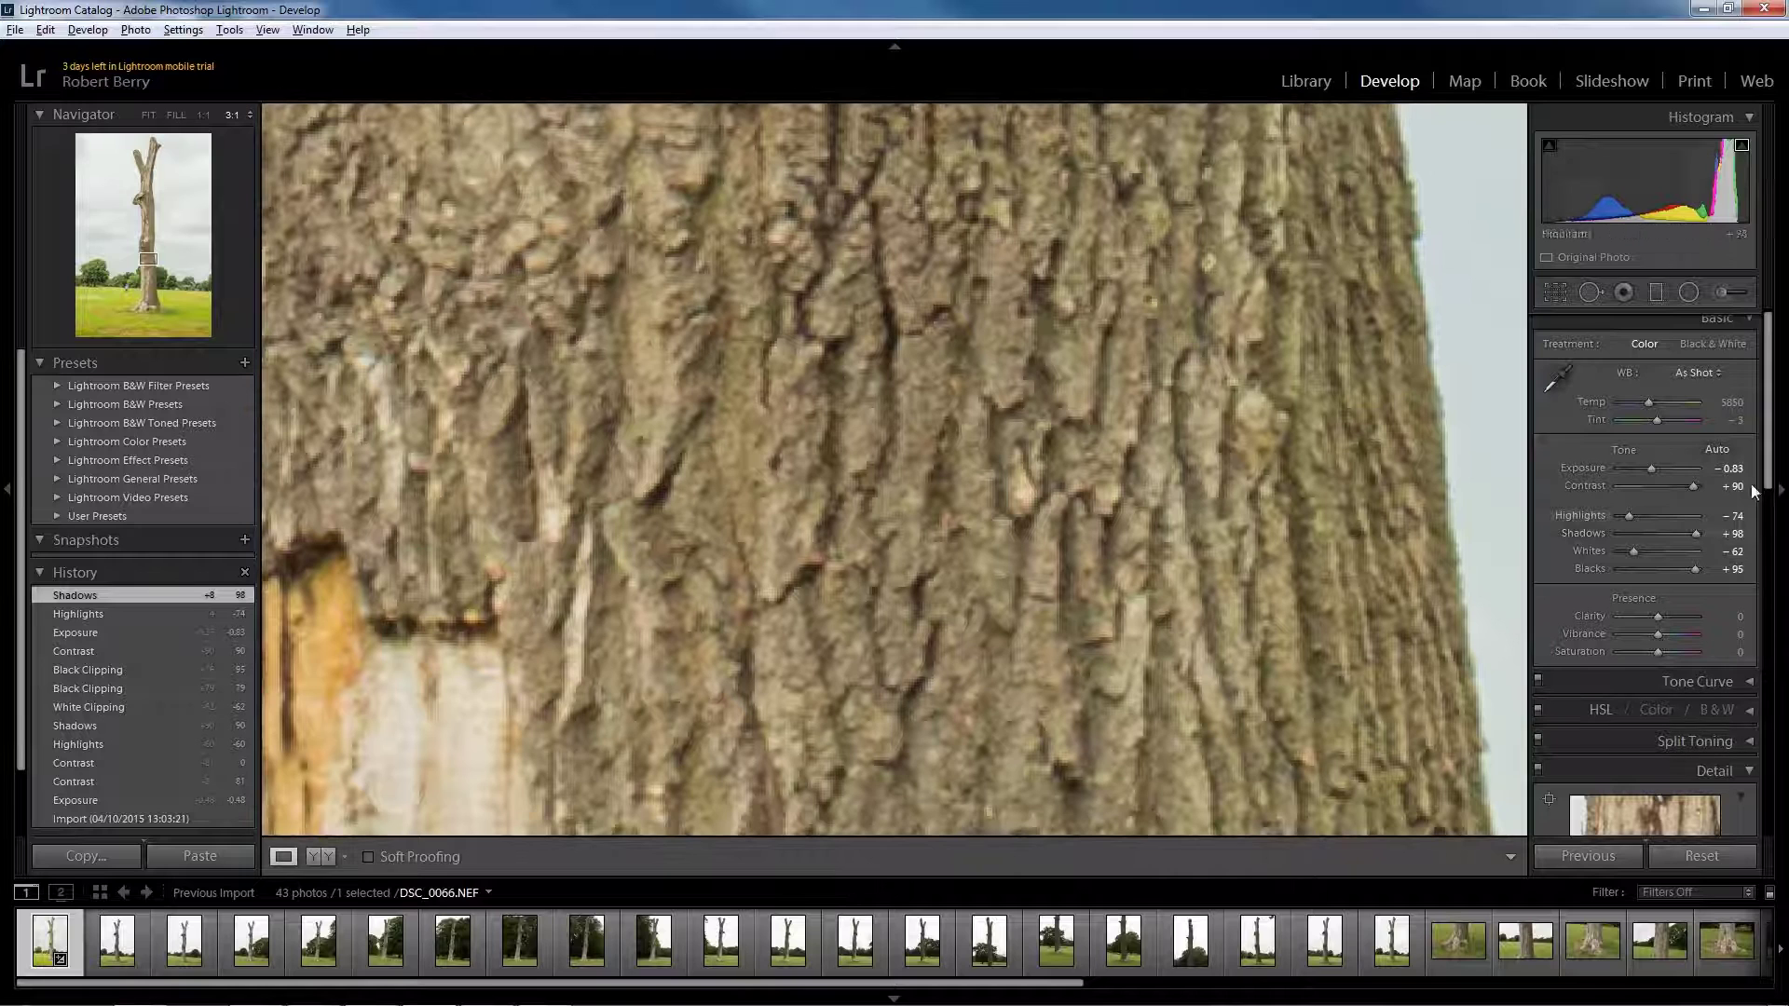
Step: Set the sharpening amount to 0 and the luminance noise reduction to 32, checking the effect on the bark
scroll(1771, 481, "down", 5)
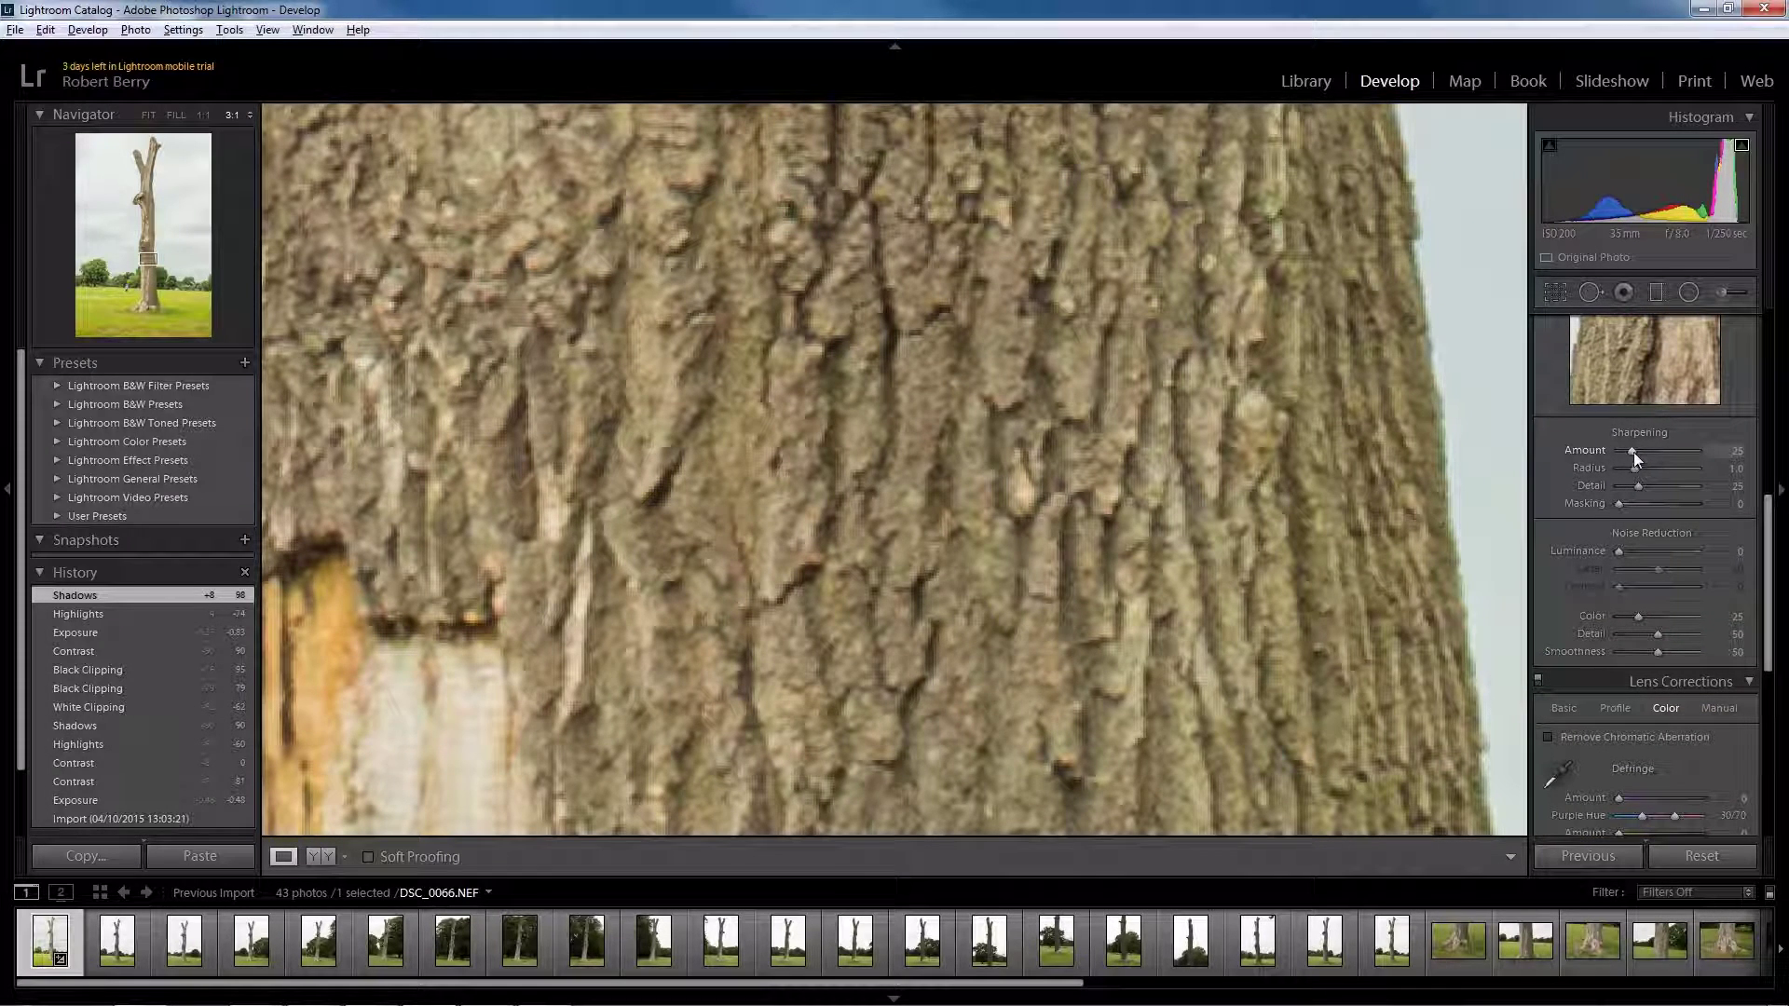
left_click_drag(1633, 451, 1611, 451)
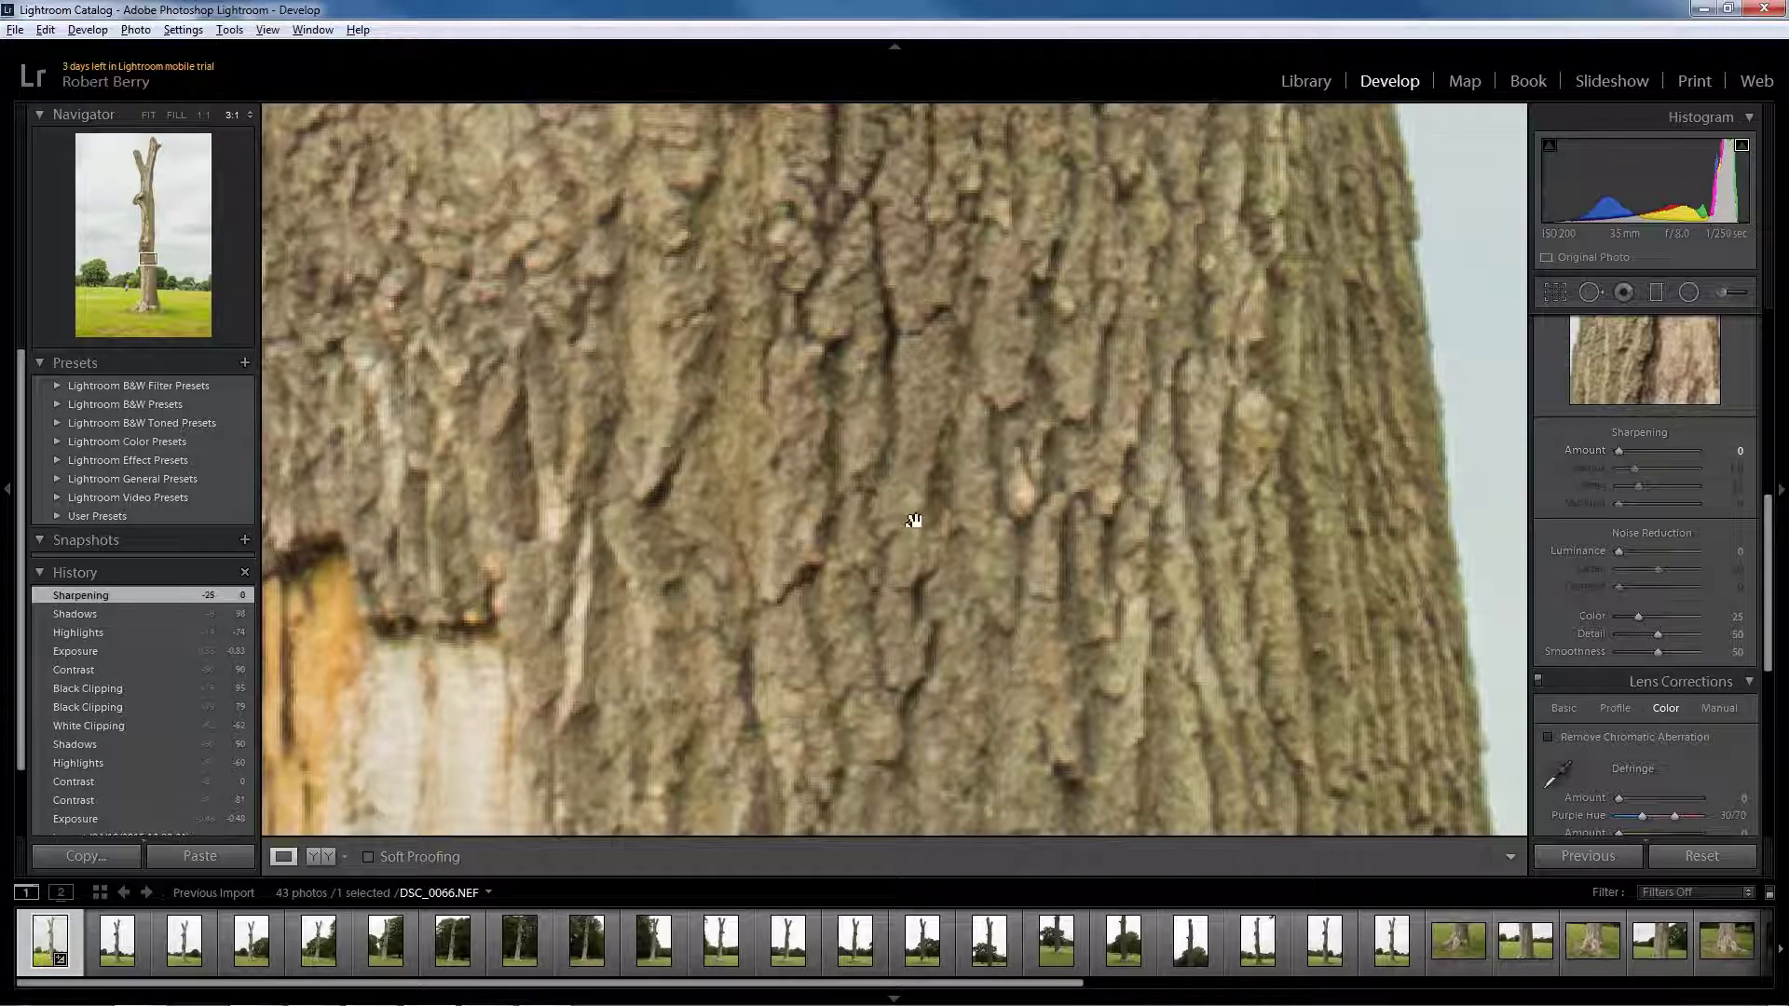
left_click_drag(1103, 370, 1050, 540)
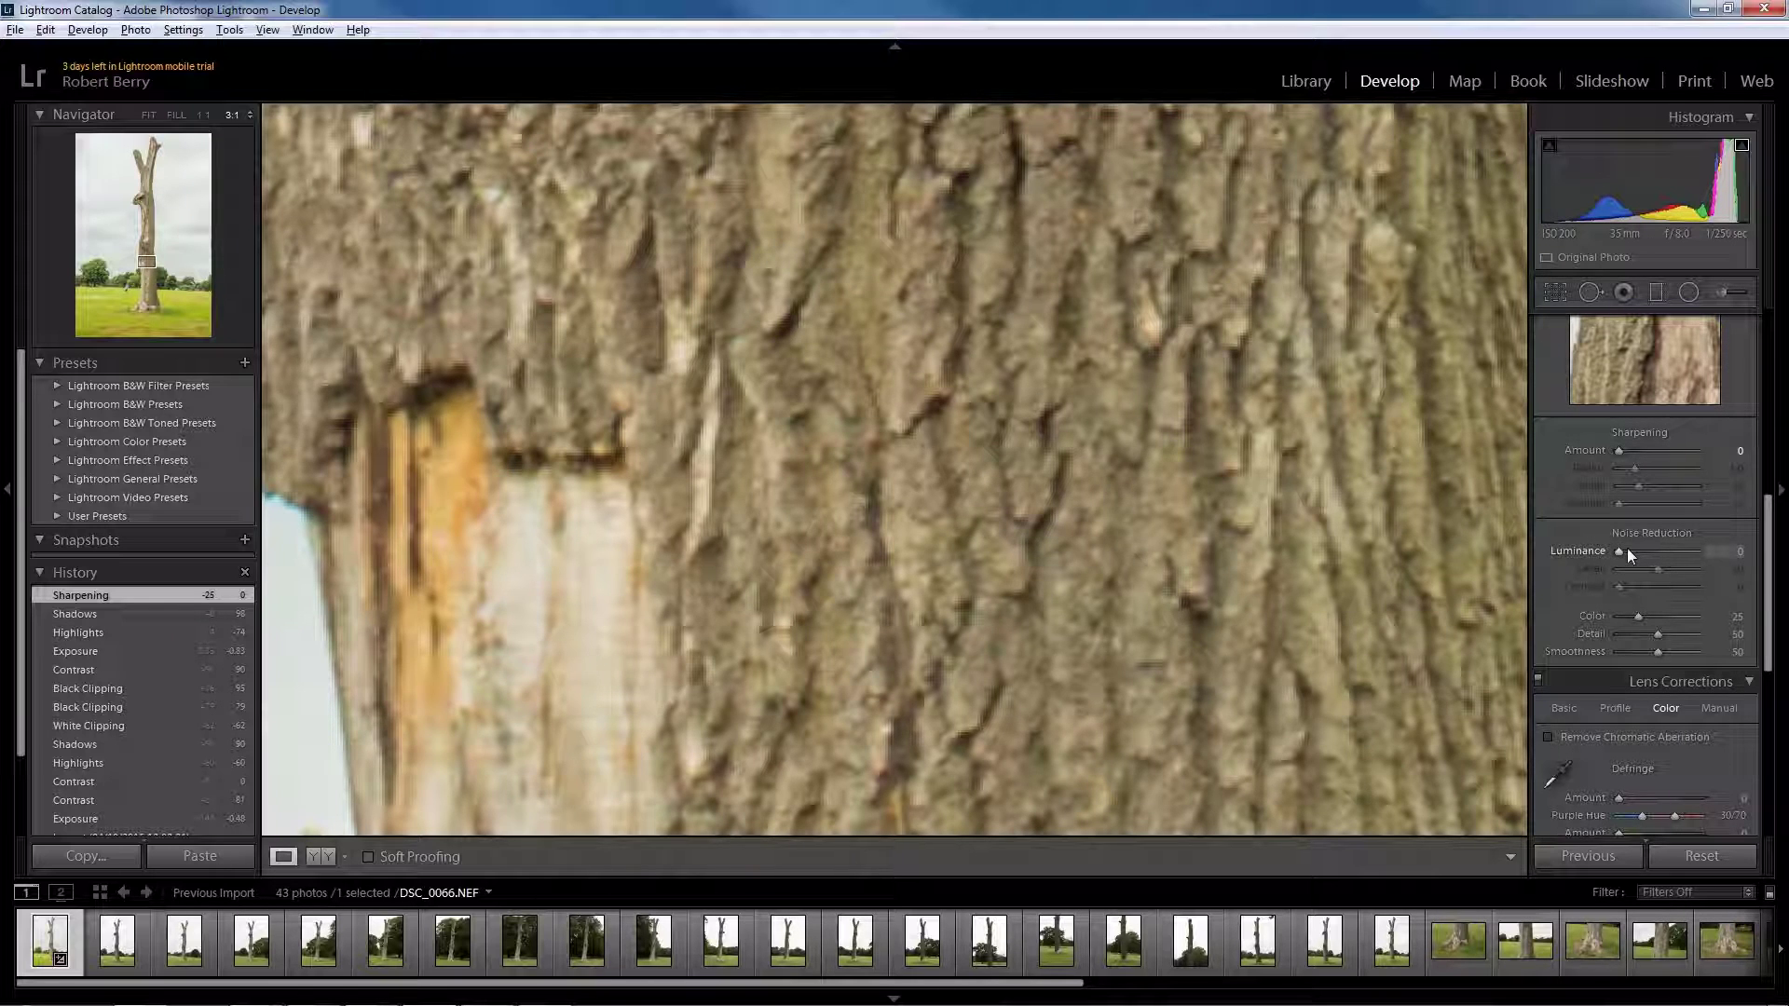
left_click_drag(1619, 552, 1627, 555)
left_click_drag(1646, 557, 1646, 557)
left_click_drag(1027, 462, 1033, 597)
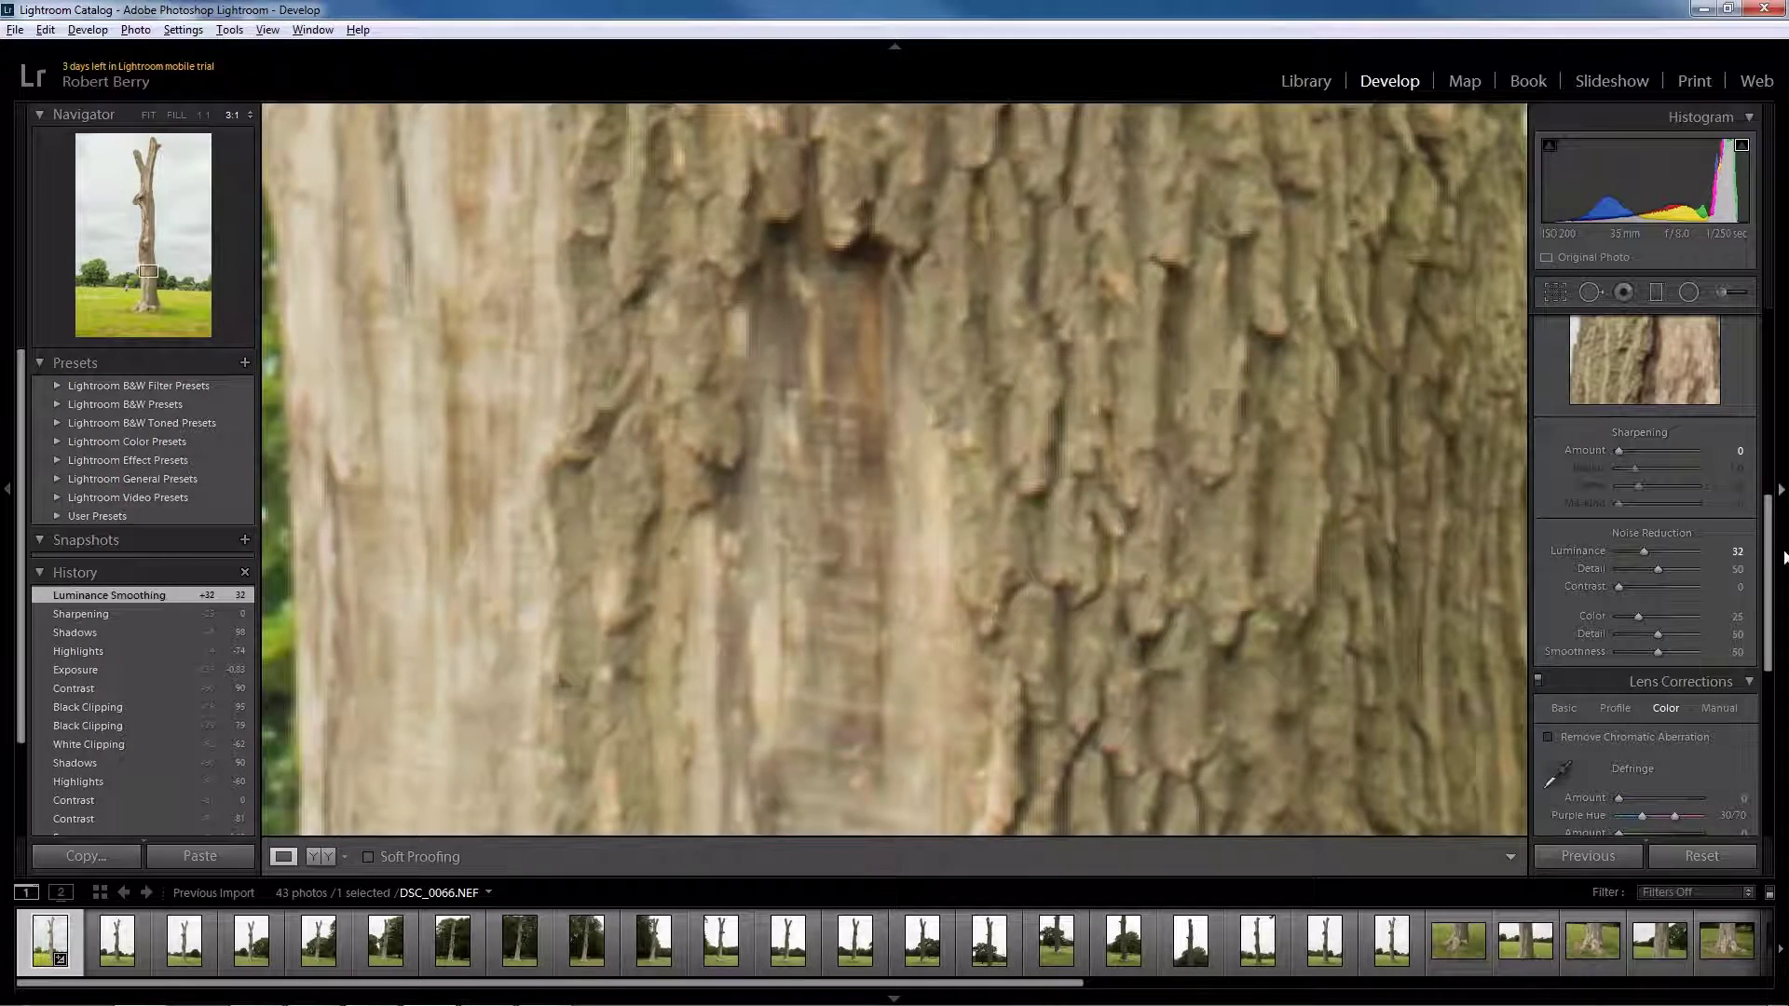
Step: Turn on chromatic aberration removal in the lens corrections for DSC_0066.NEF
left_click_drag(1773, 559, 1774, 625)
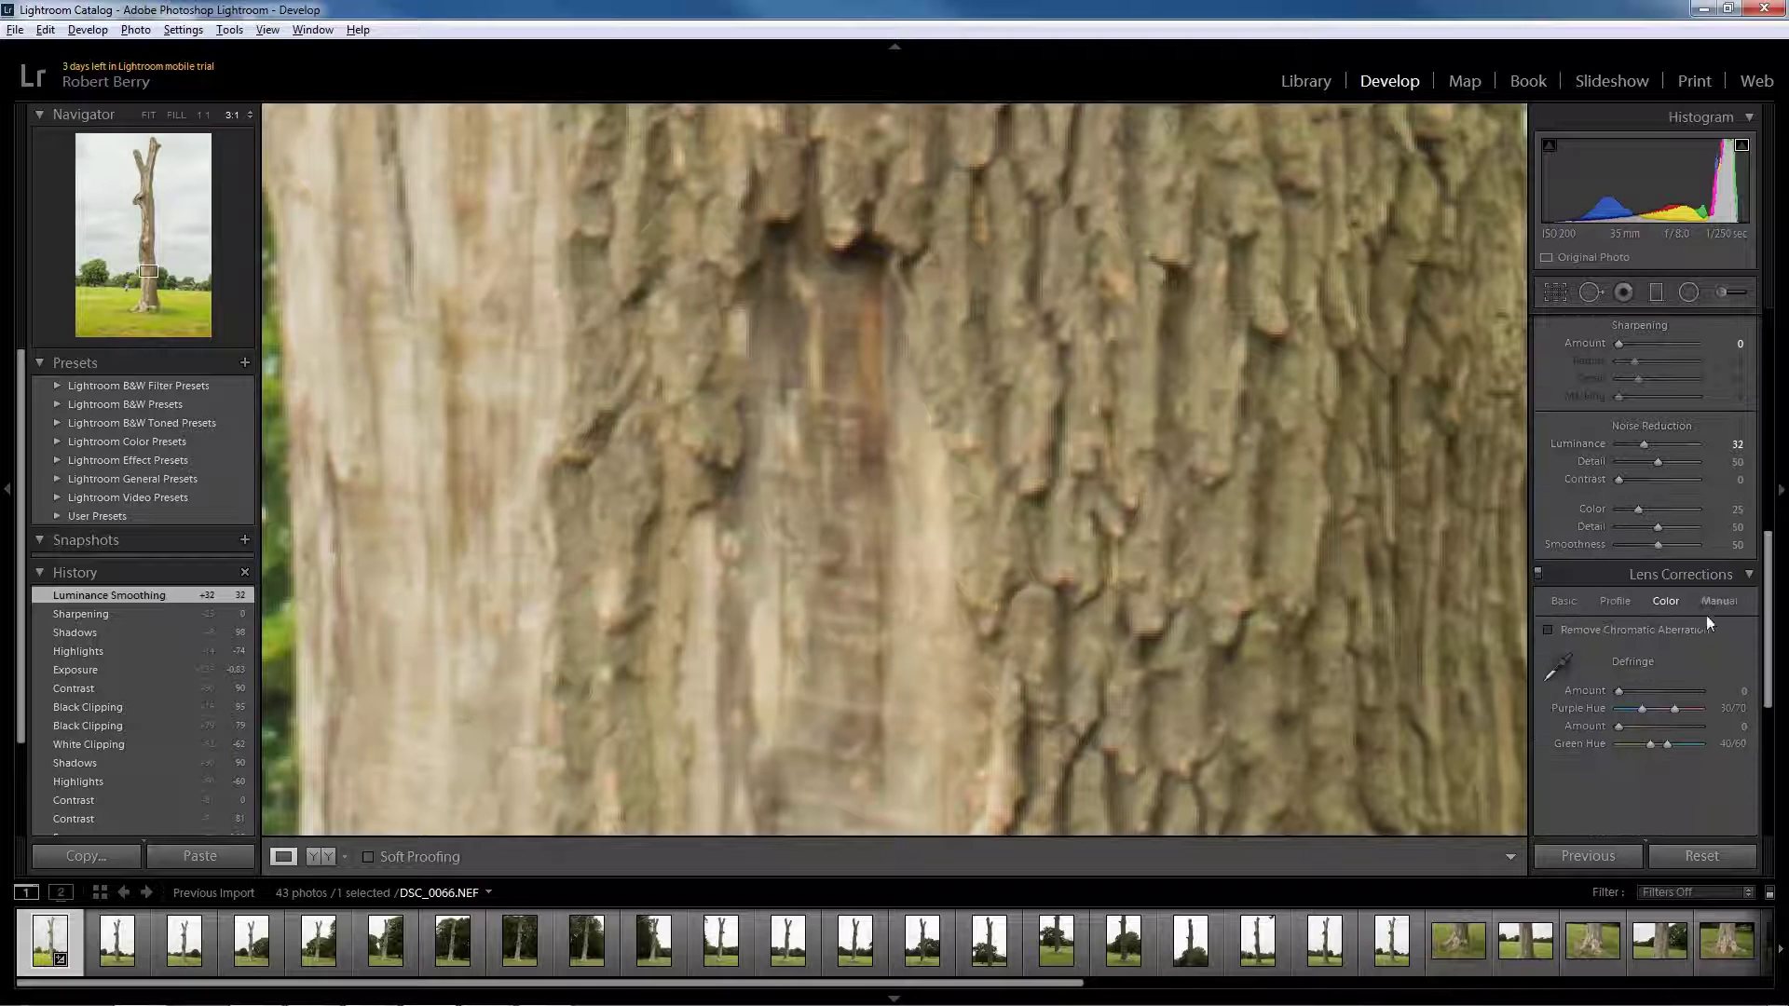
left_click(1620, 602)
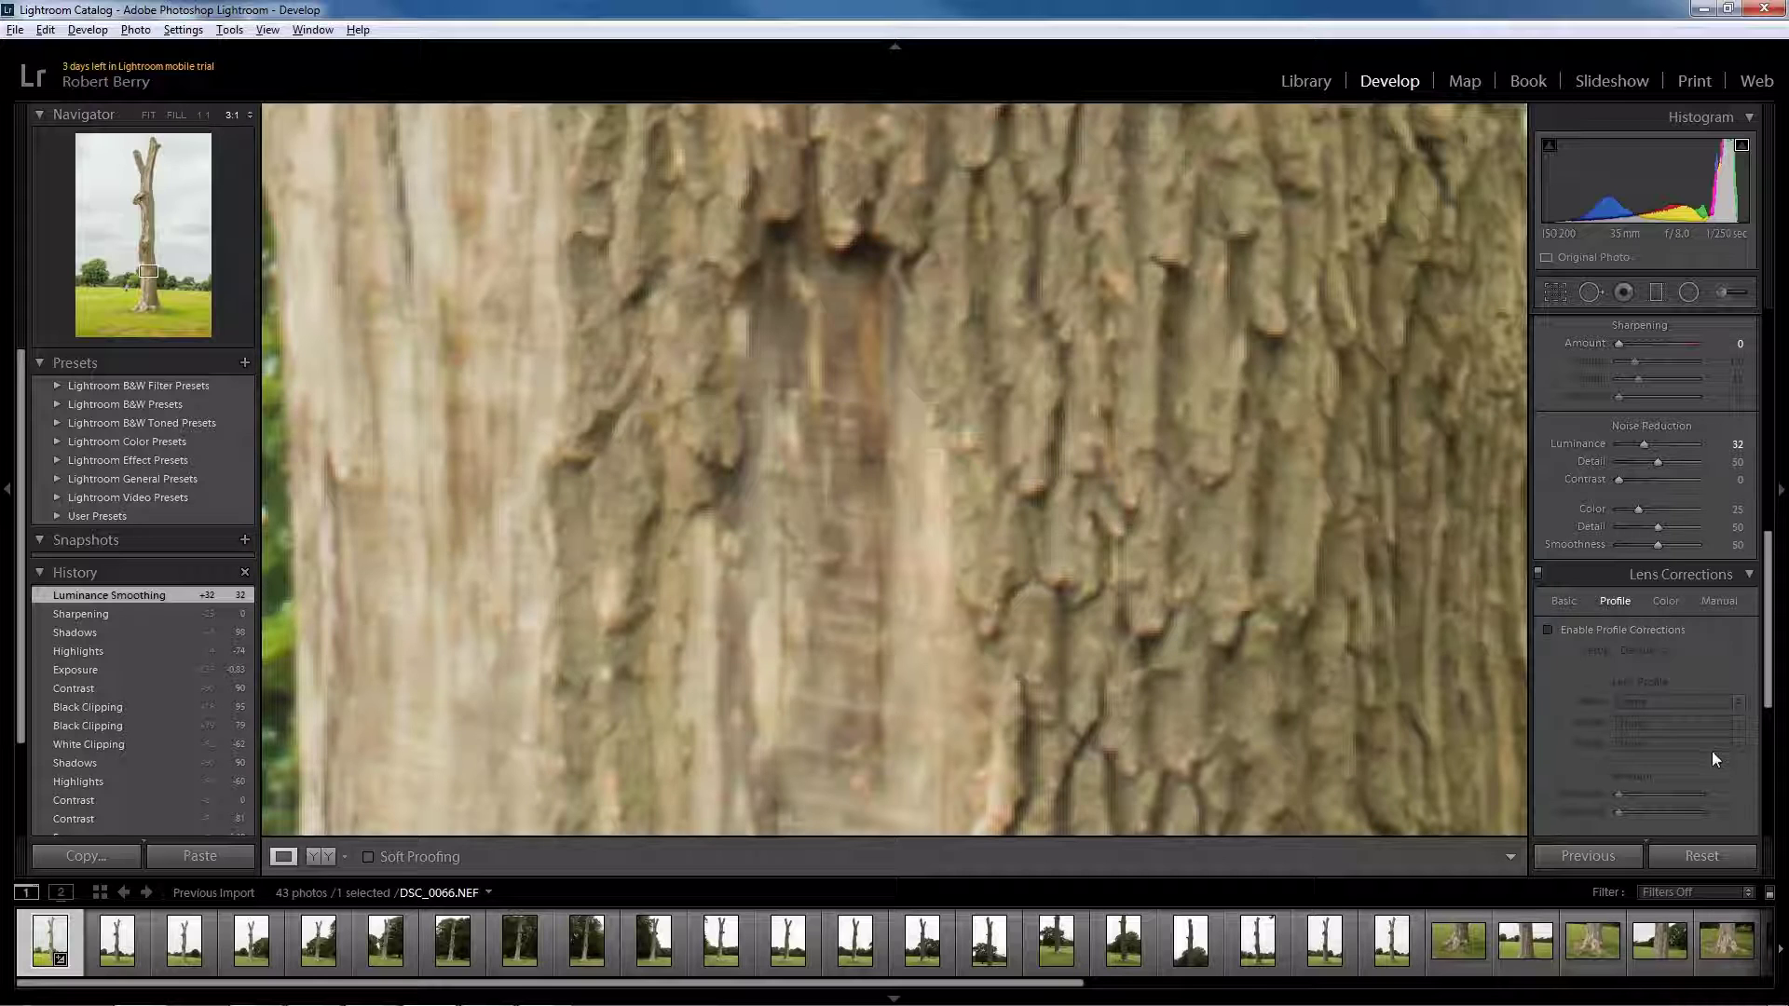
left_click(1670, 600)
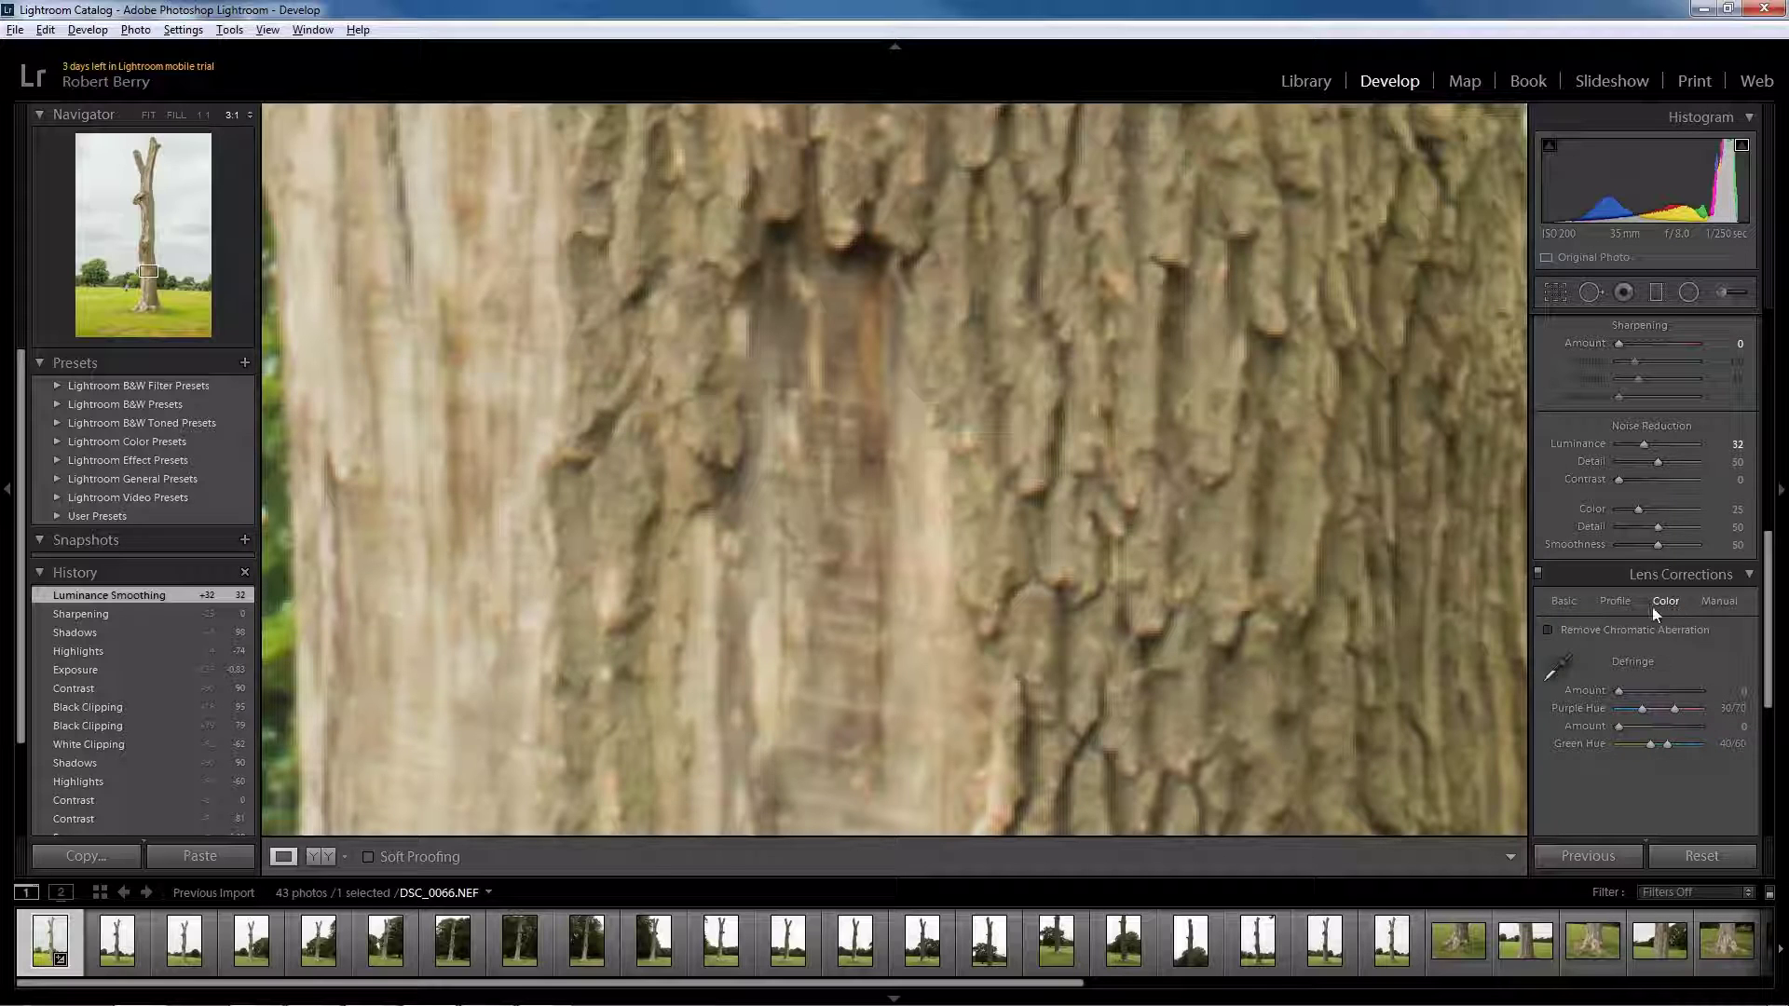
left_click(1549, 630)
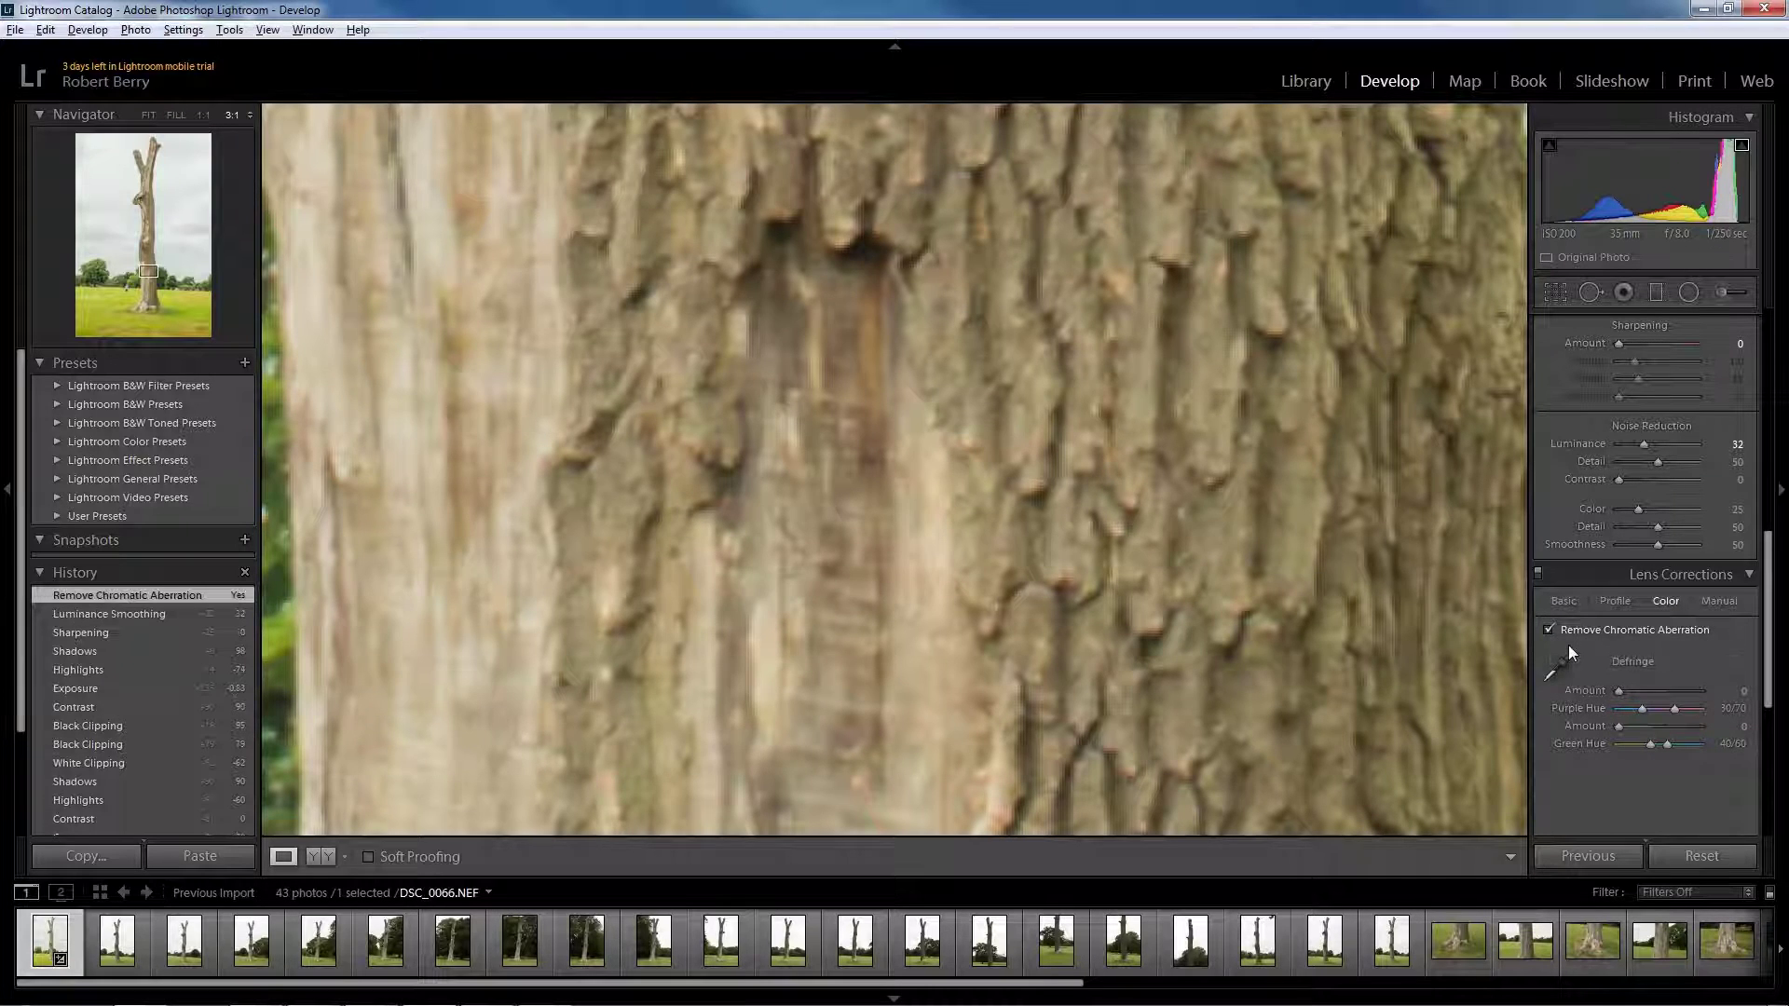
Step: Set Contrast to +100, Highlights to -100 and Shadows to +100, checking the whole tree and the bark around the cut branch
left_click_drag(941, 433, 978, 722)
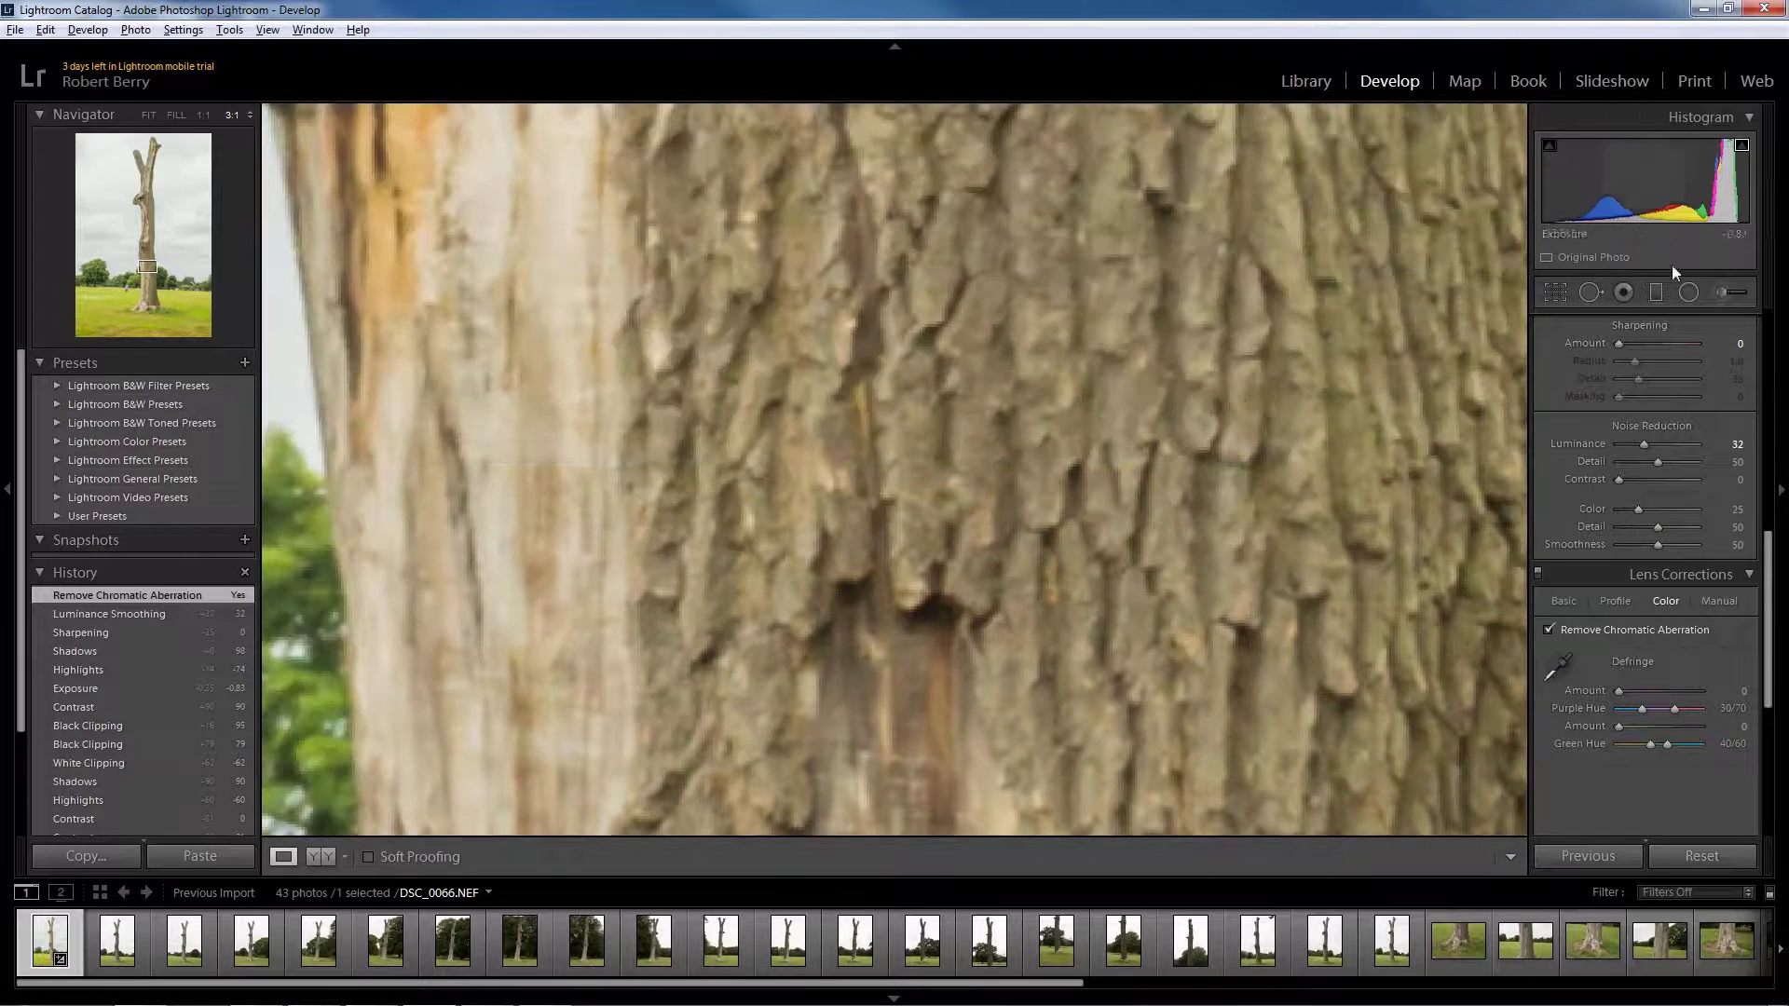
scroll(1691, 435, "up", 10)
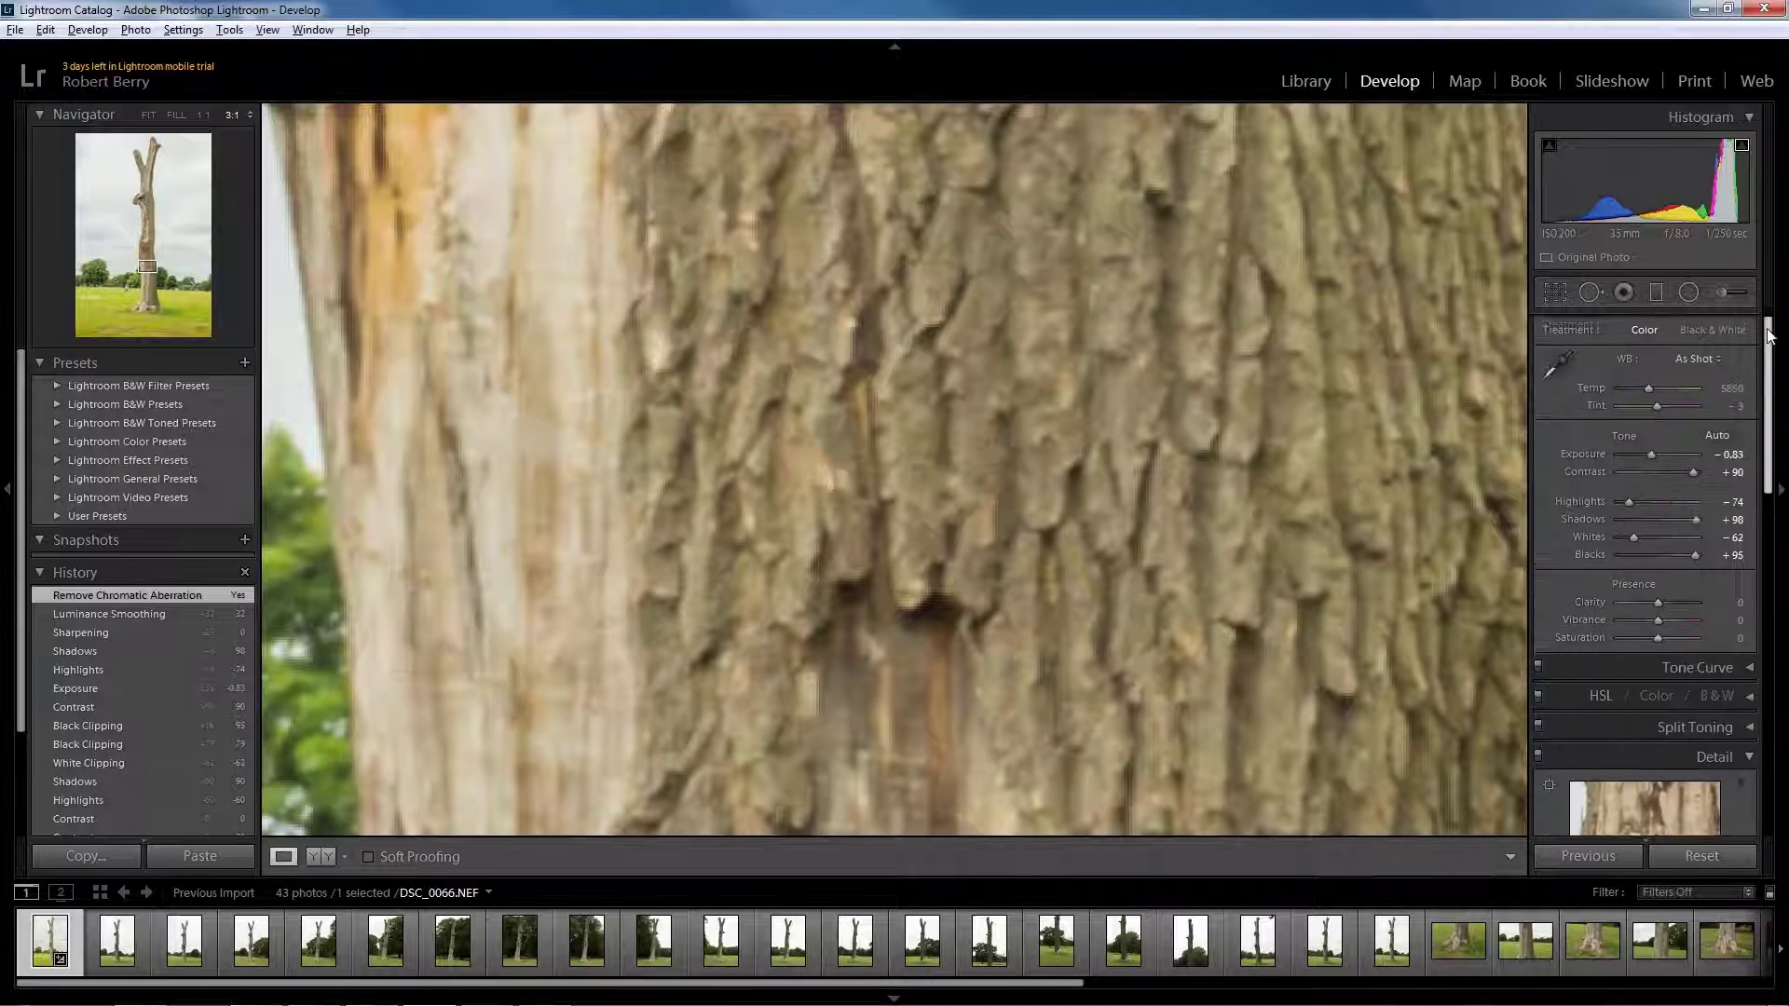
left_click_drag(1694, 492, 1611, 520)
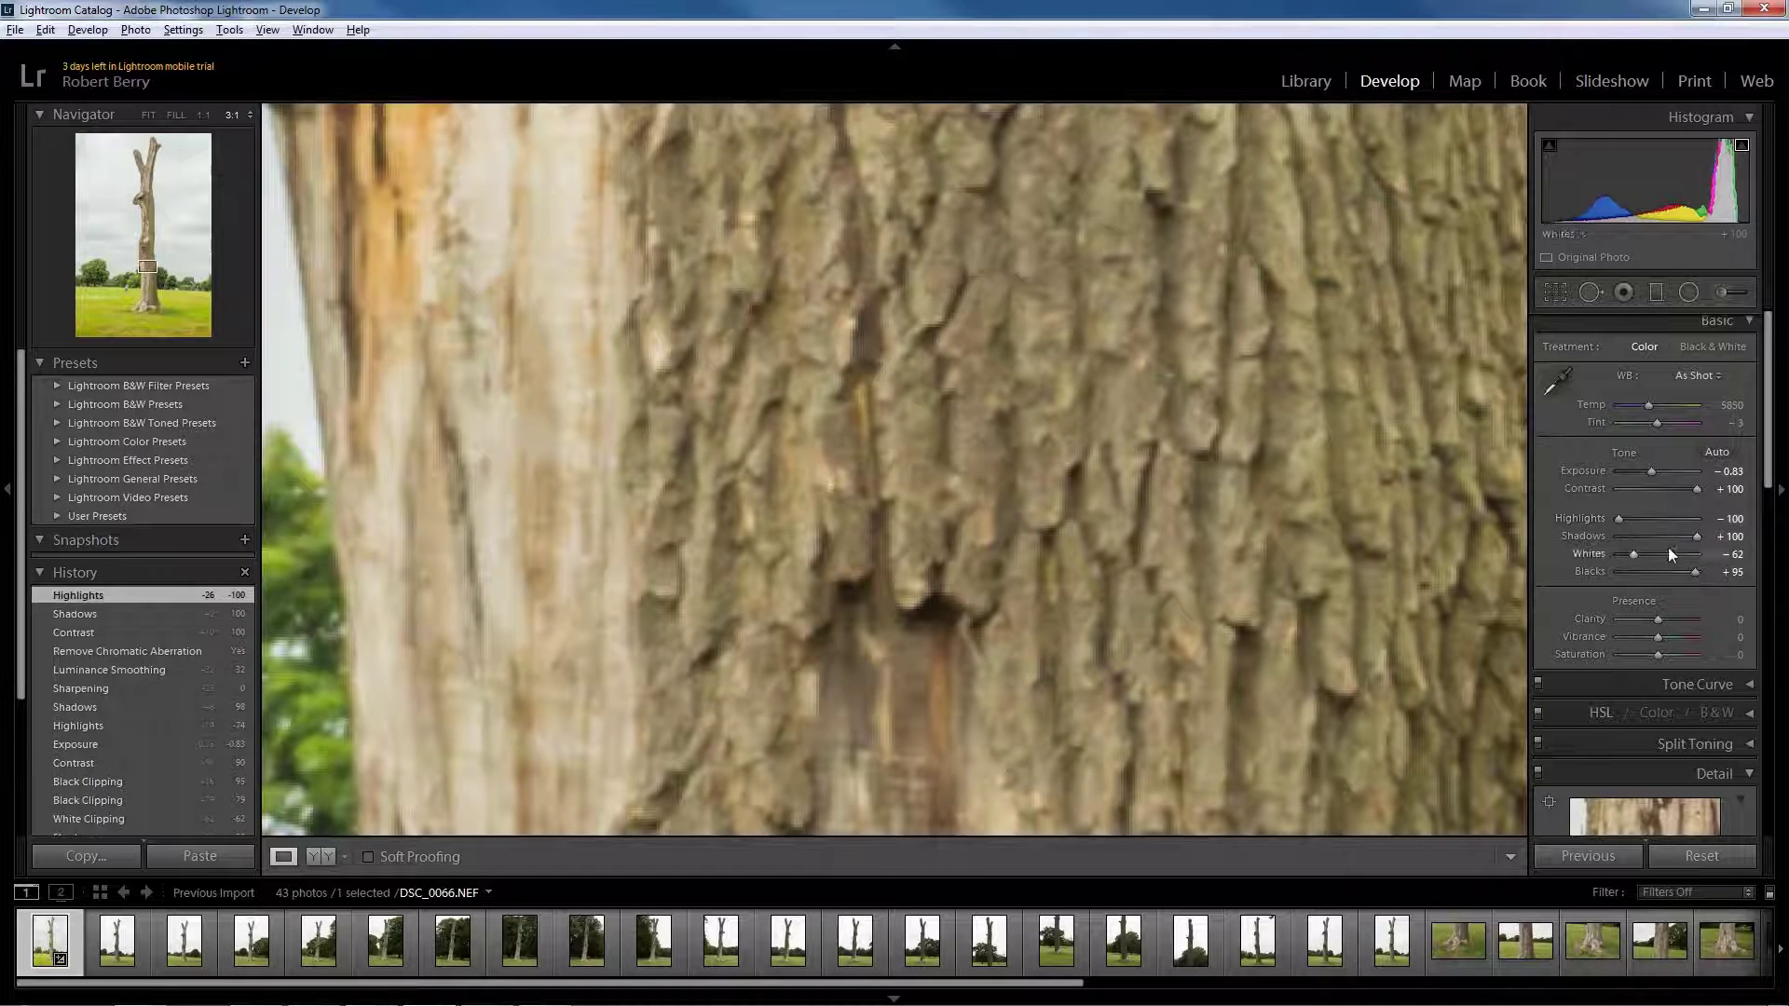
left_click(1051, 466)
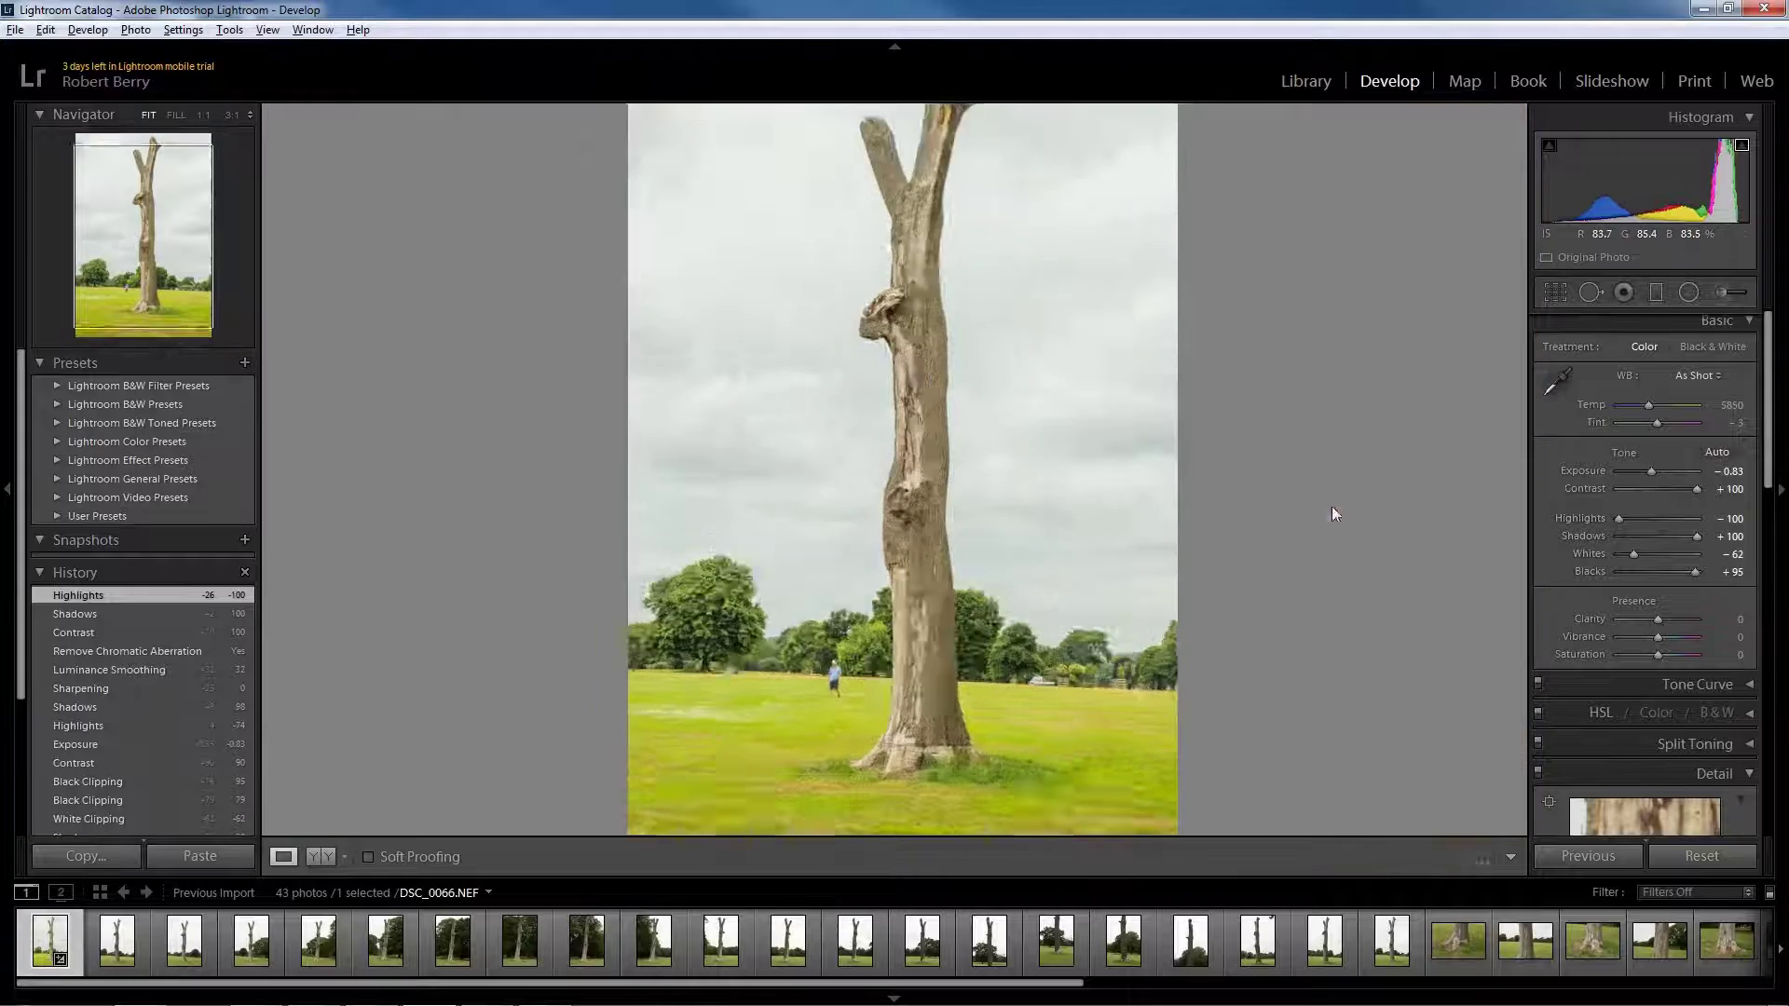
left_click_drag(1118, 515, 1011, 404)
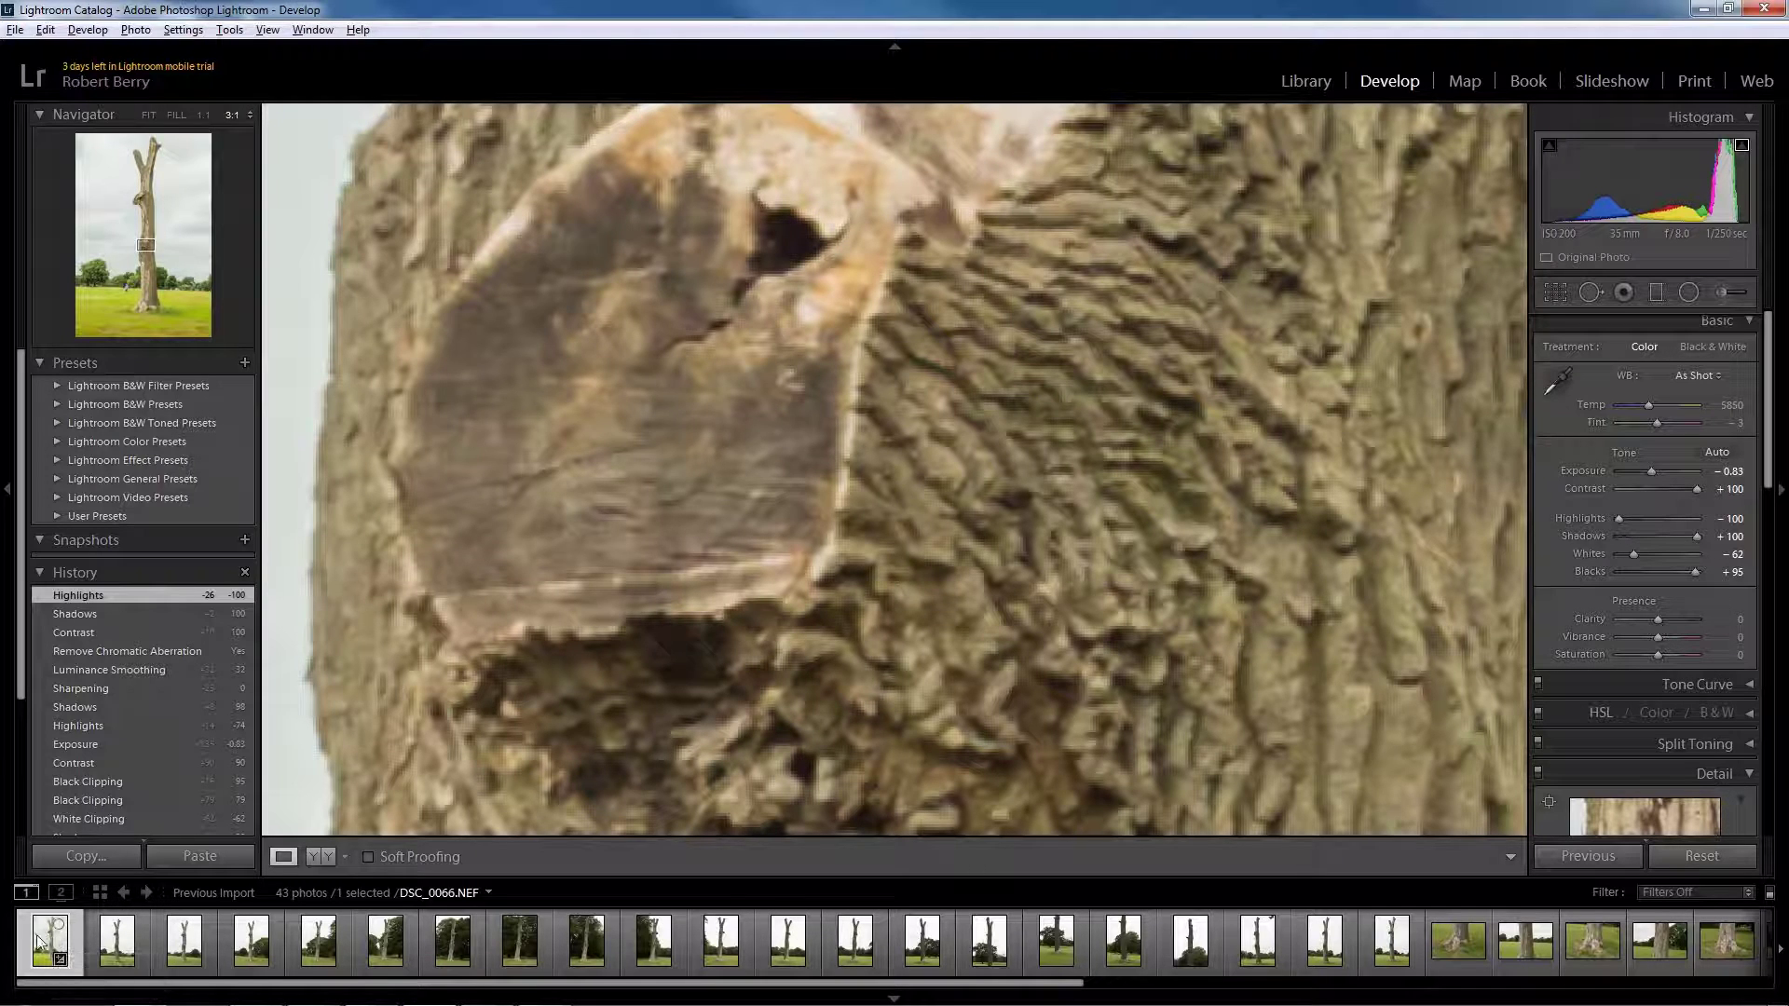
Step: Select all imported photos and synchronize the develop settings of DSC_0066.NEF to them, keeping the preselected setting groups
left_click_drag(205, 981, 1025, 980)
left_click(1735, 943)
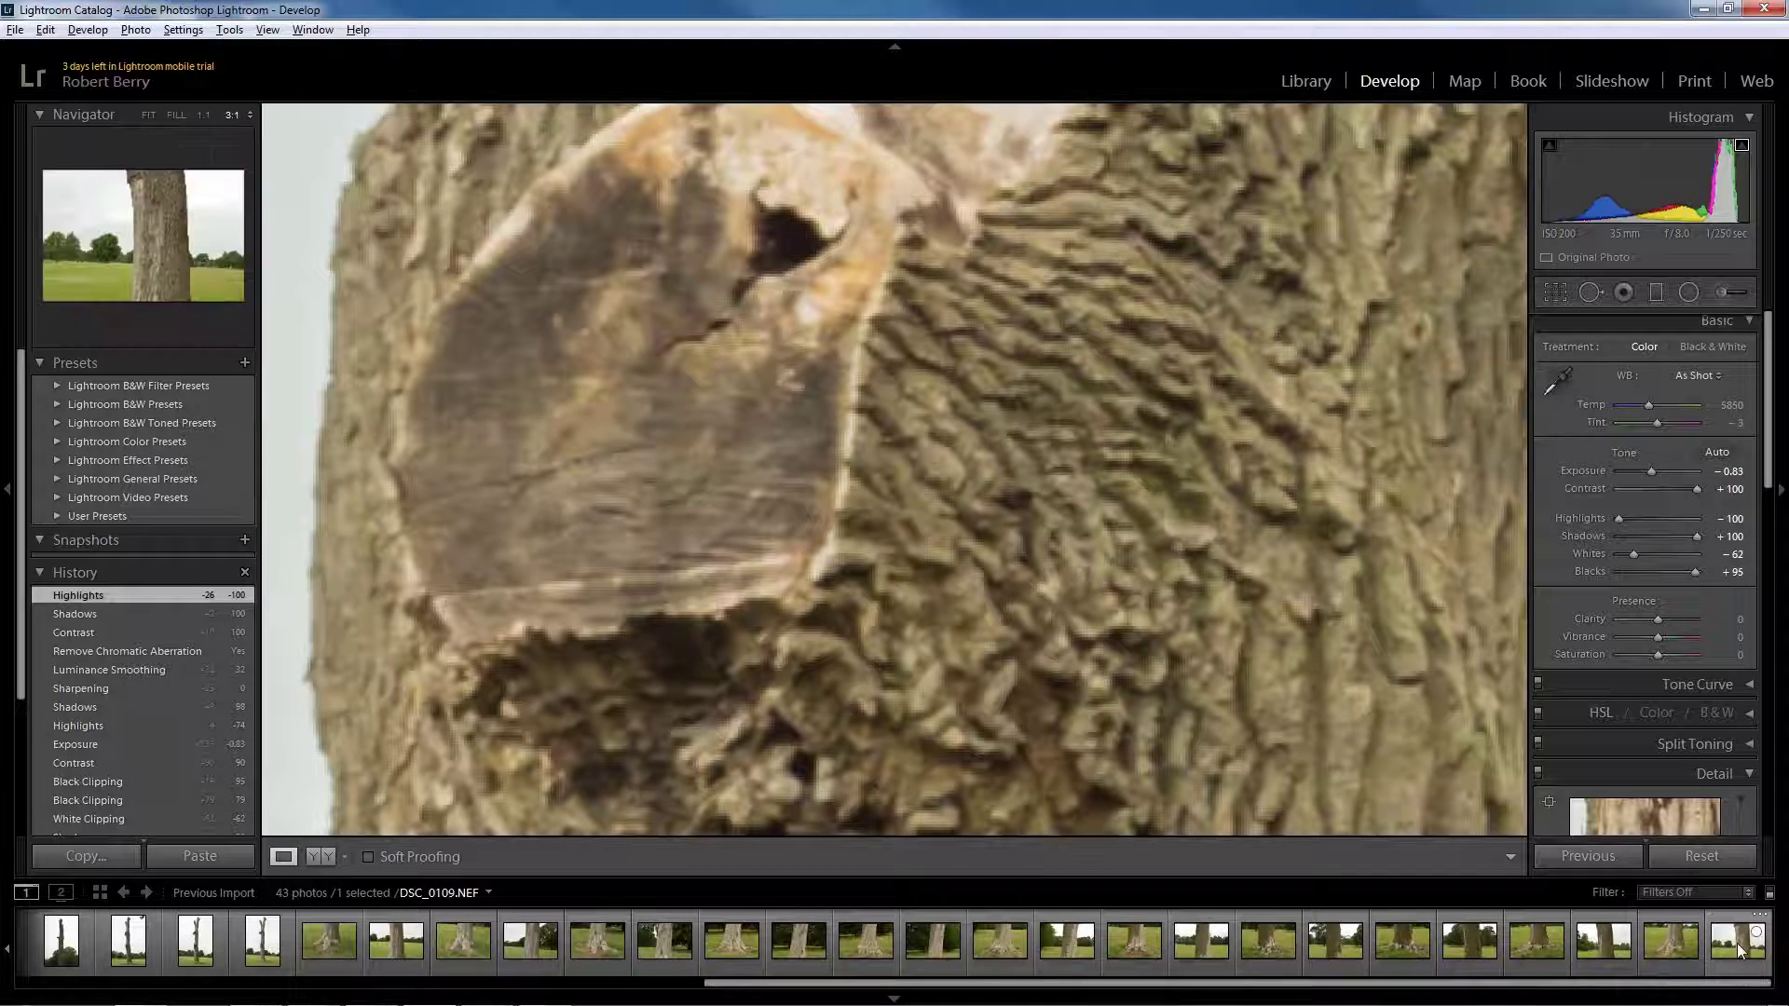
key("ctrl+a")
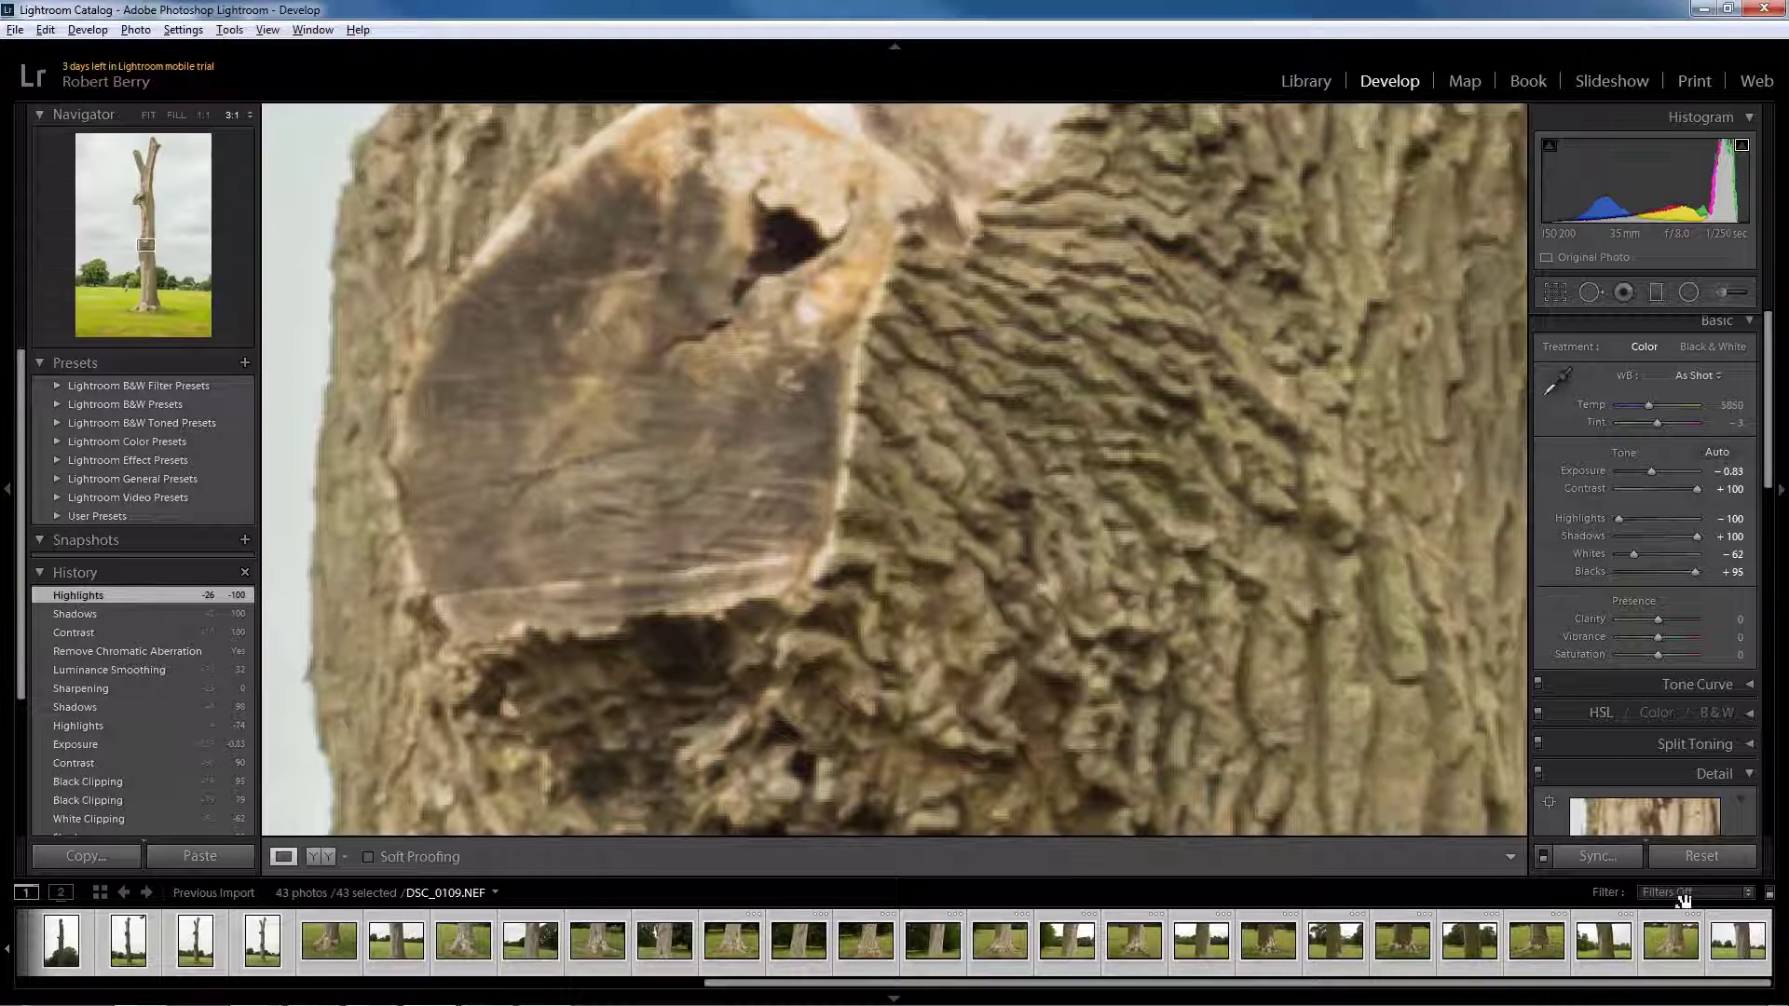
left_click(1586, 858)
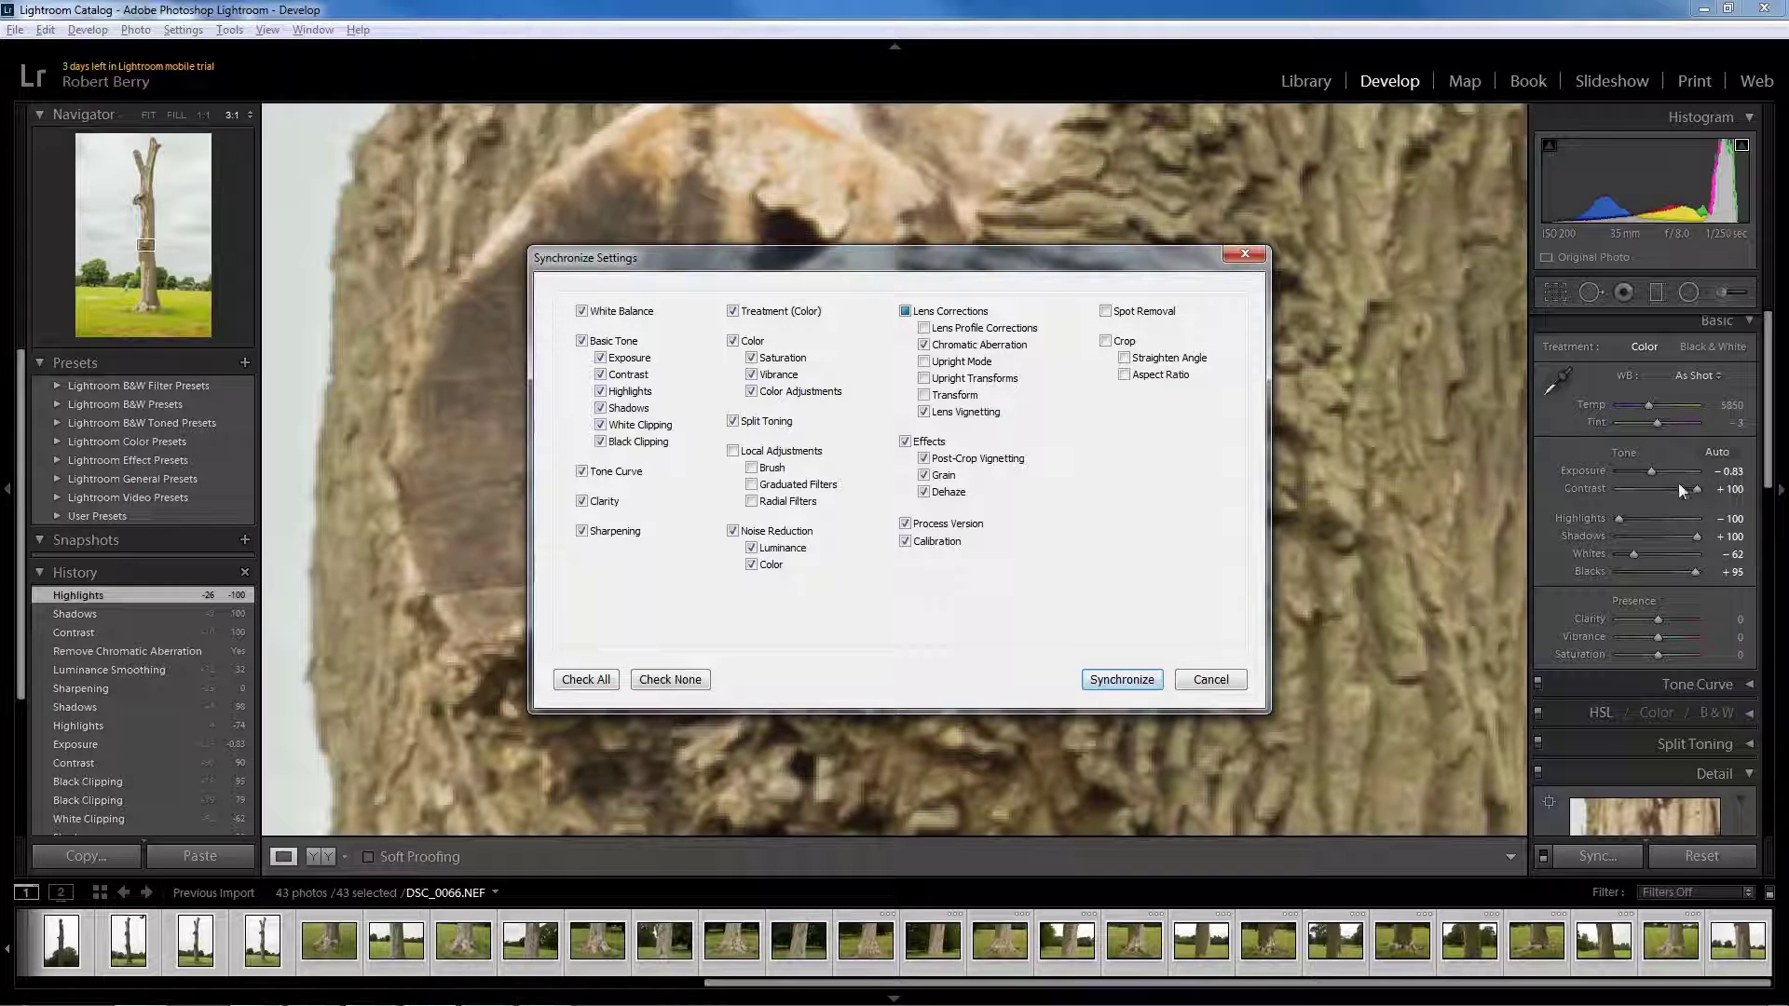
left_click(1143, 683)
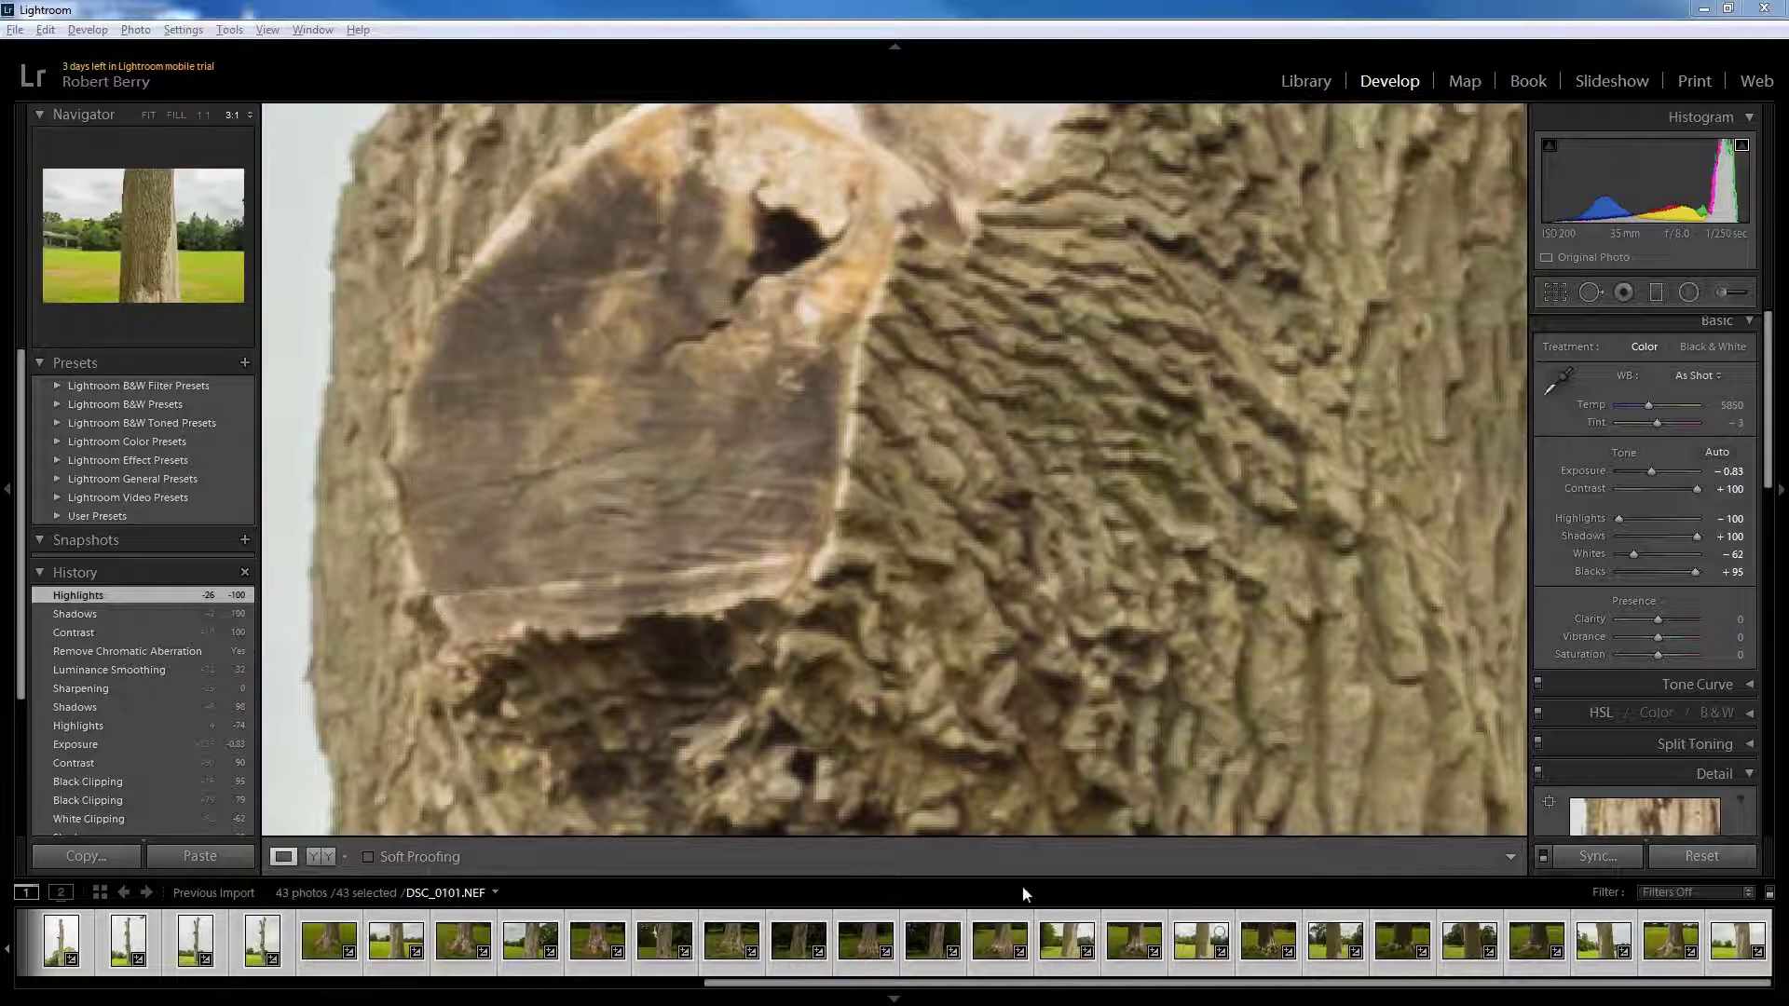
Step: Start exporting the selected photos and choose the High_Contrast folder inside Tree as the destination
left_click(14, 32)
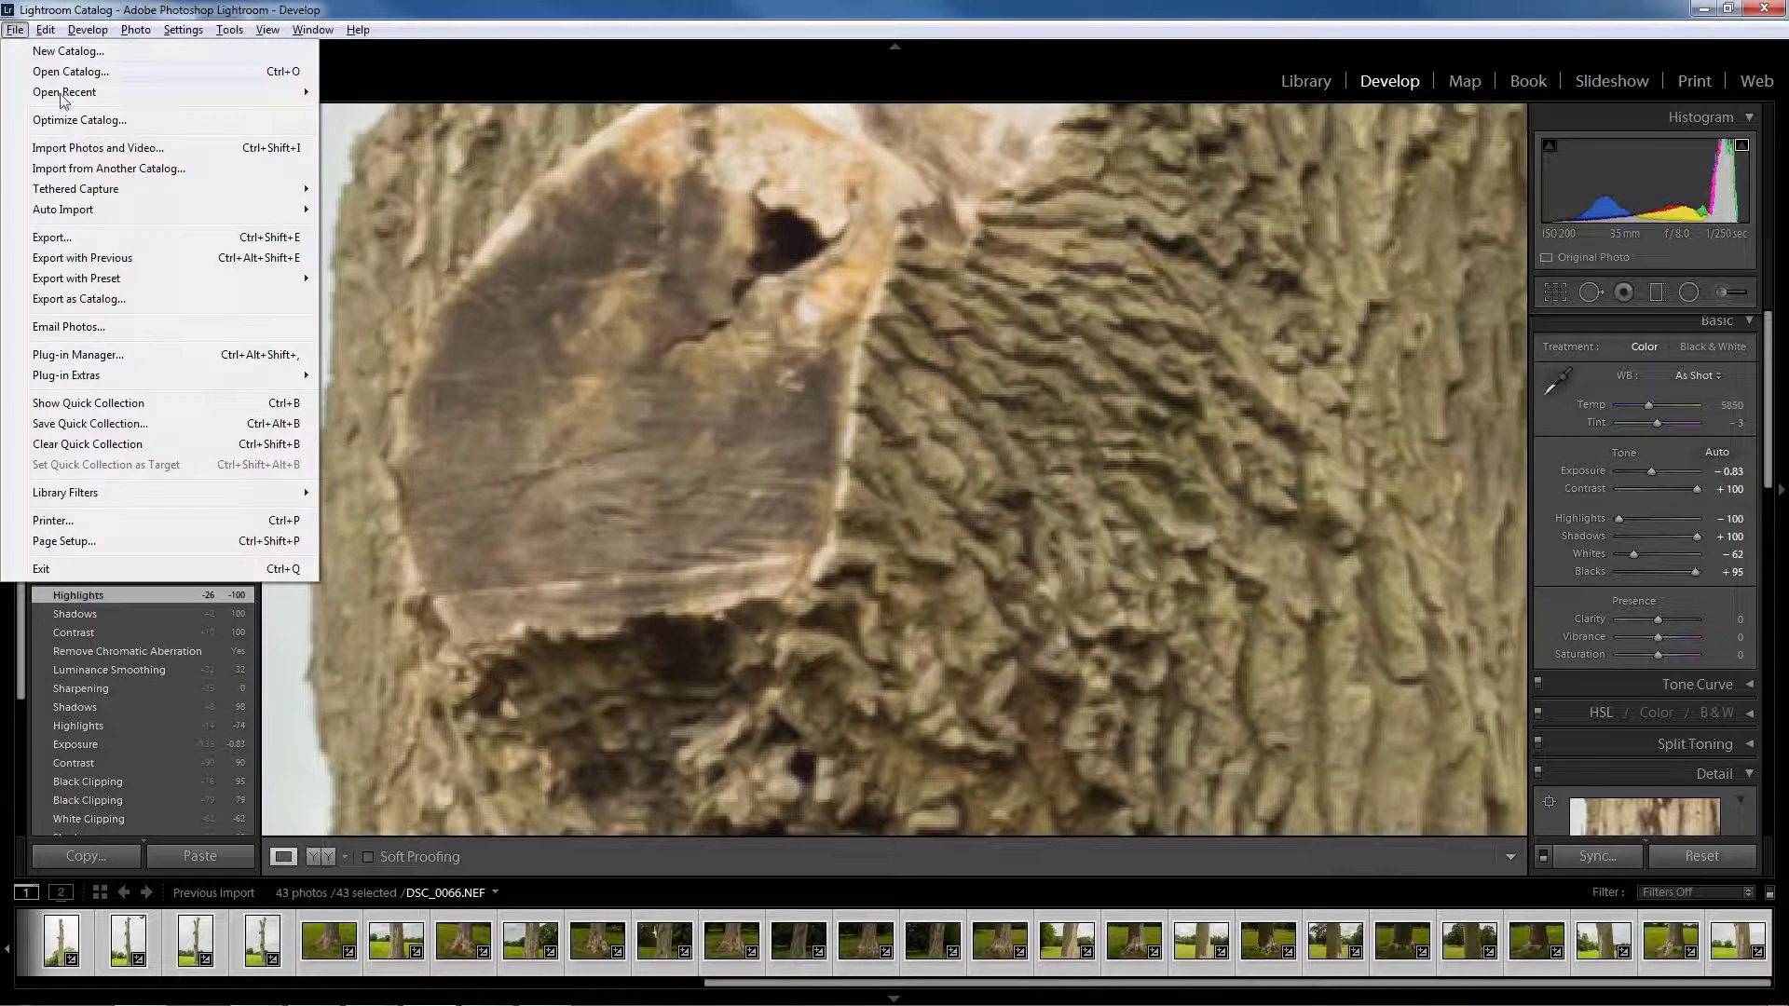
left_click(115, 240)
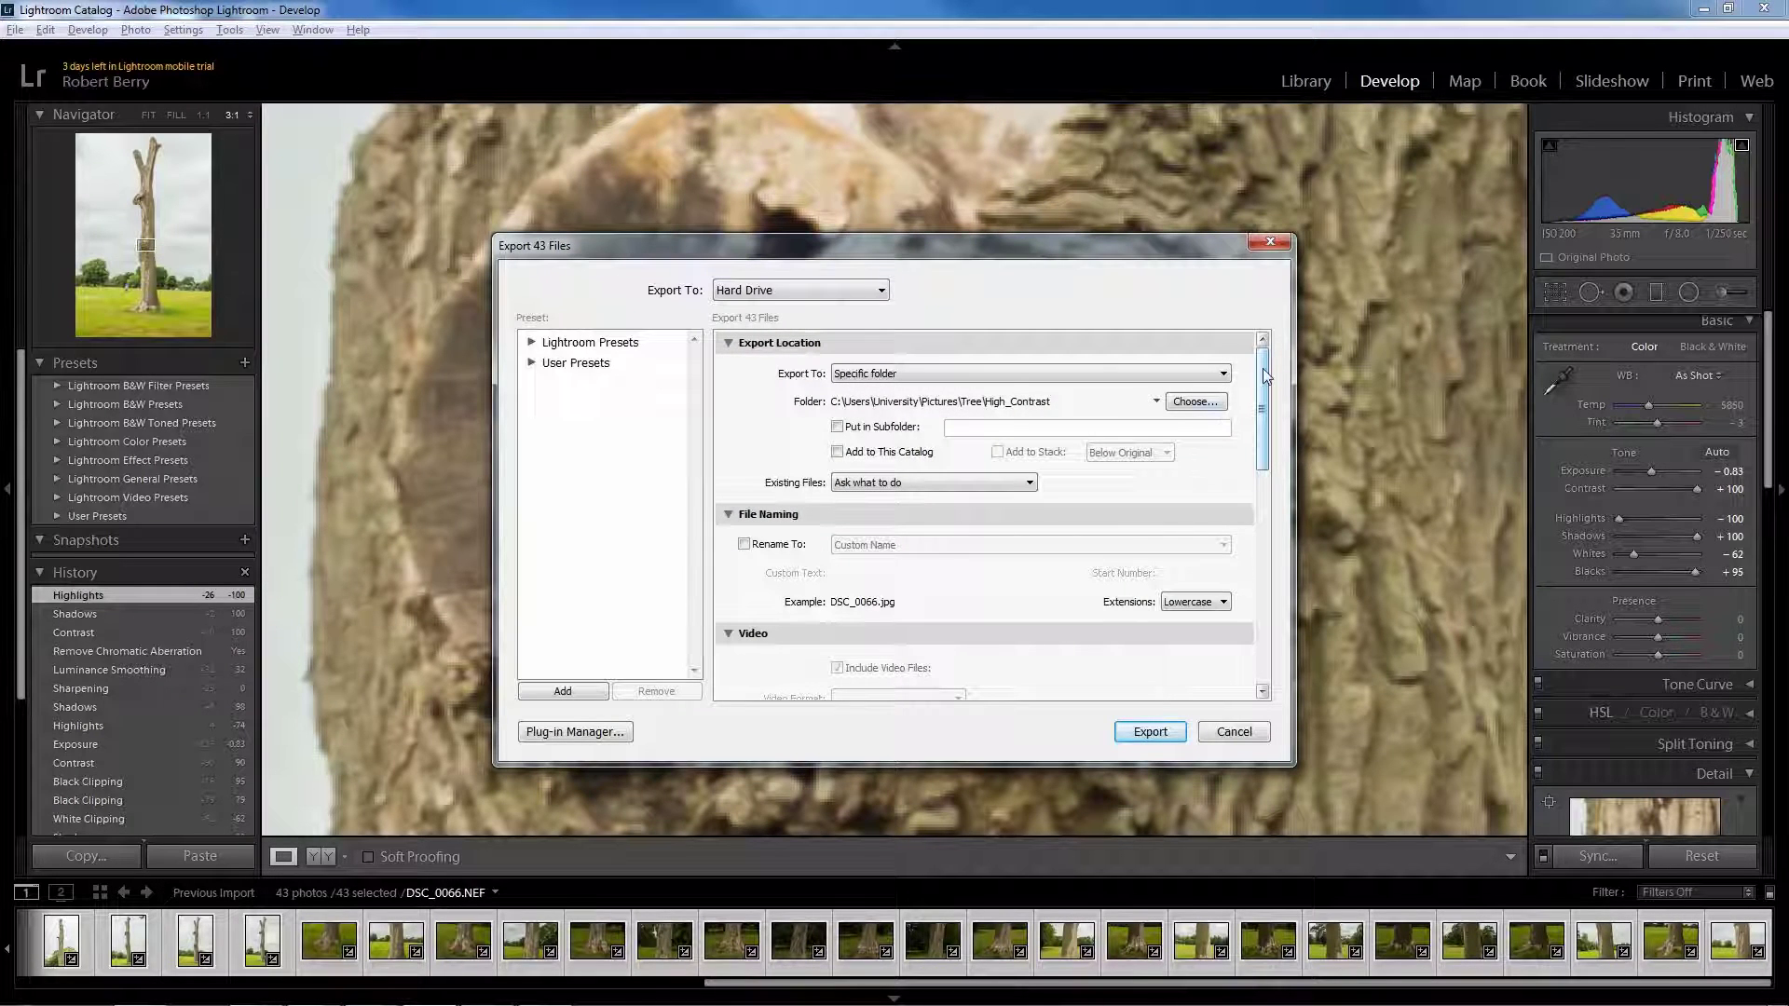
left_click(1204, 406)
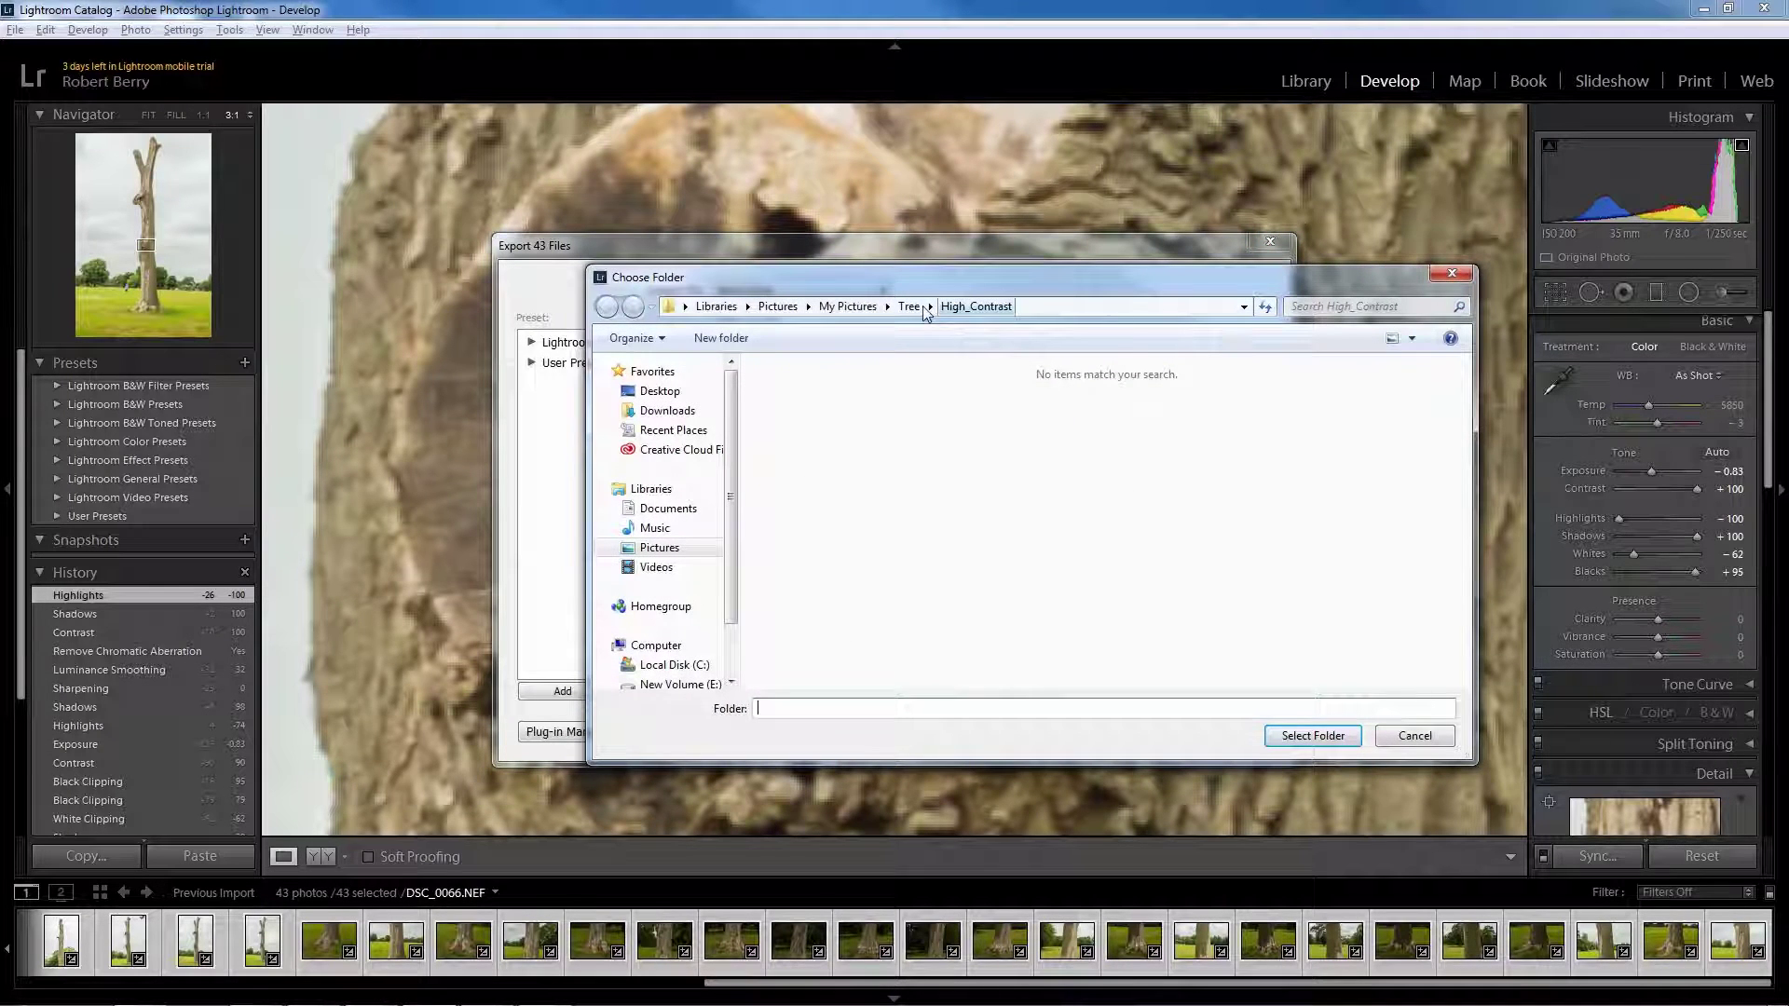
left_click(909, 305)
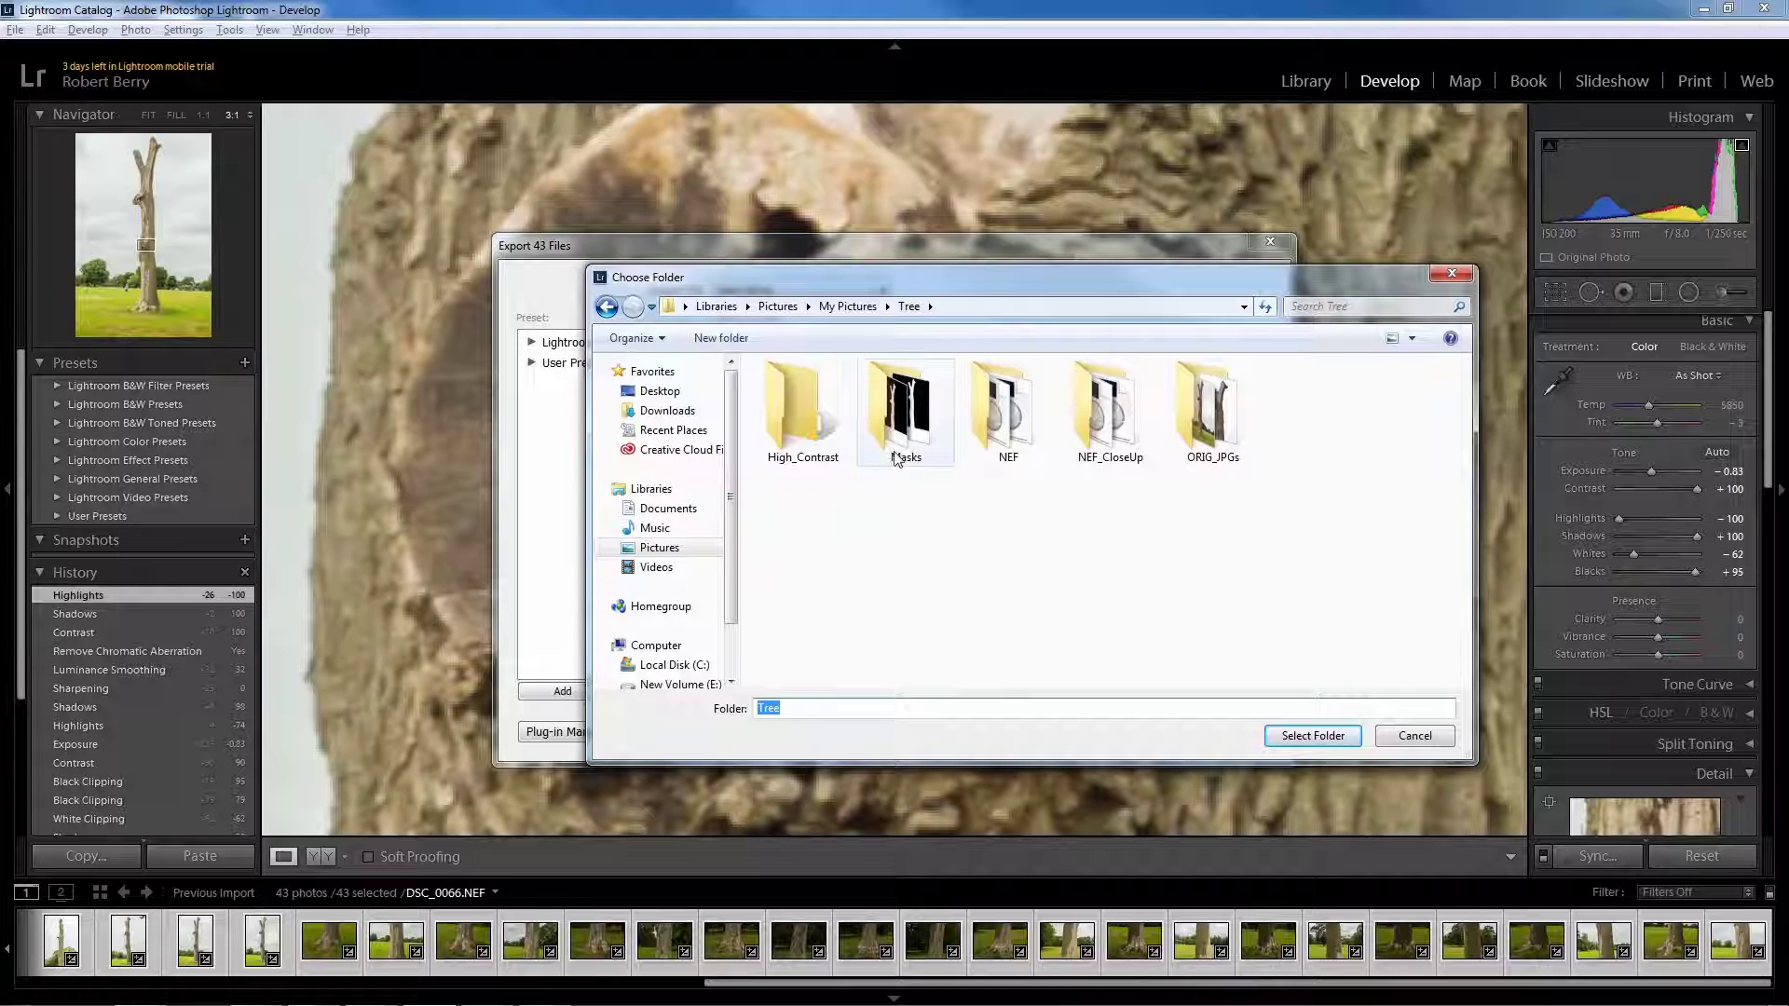
left_click(809, 424)
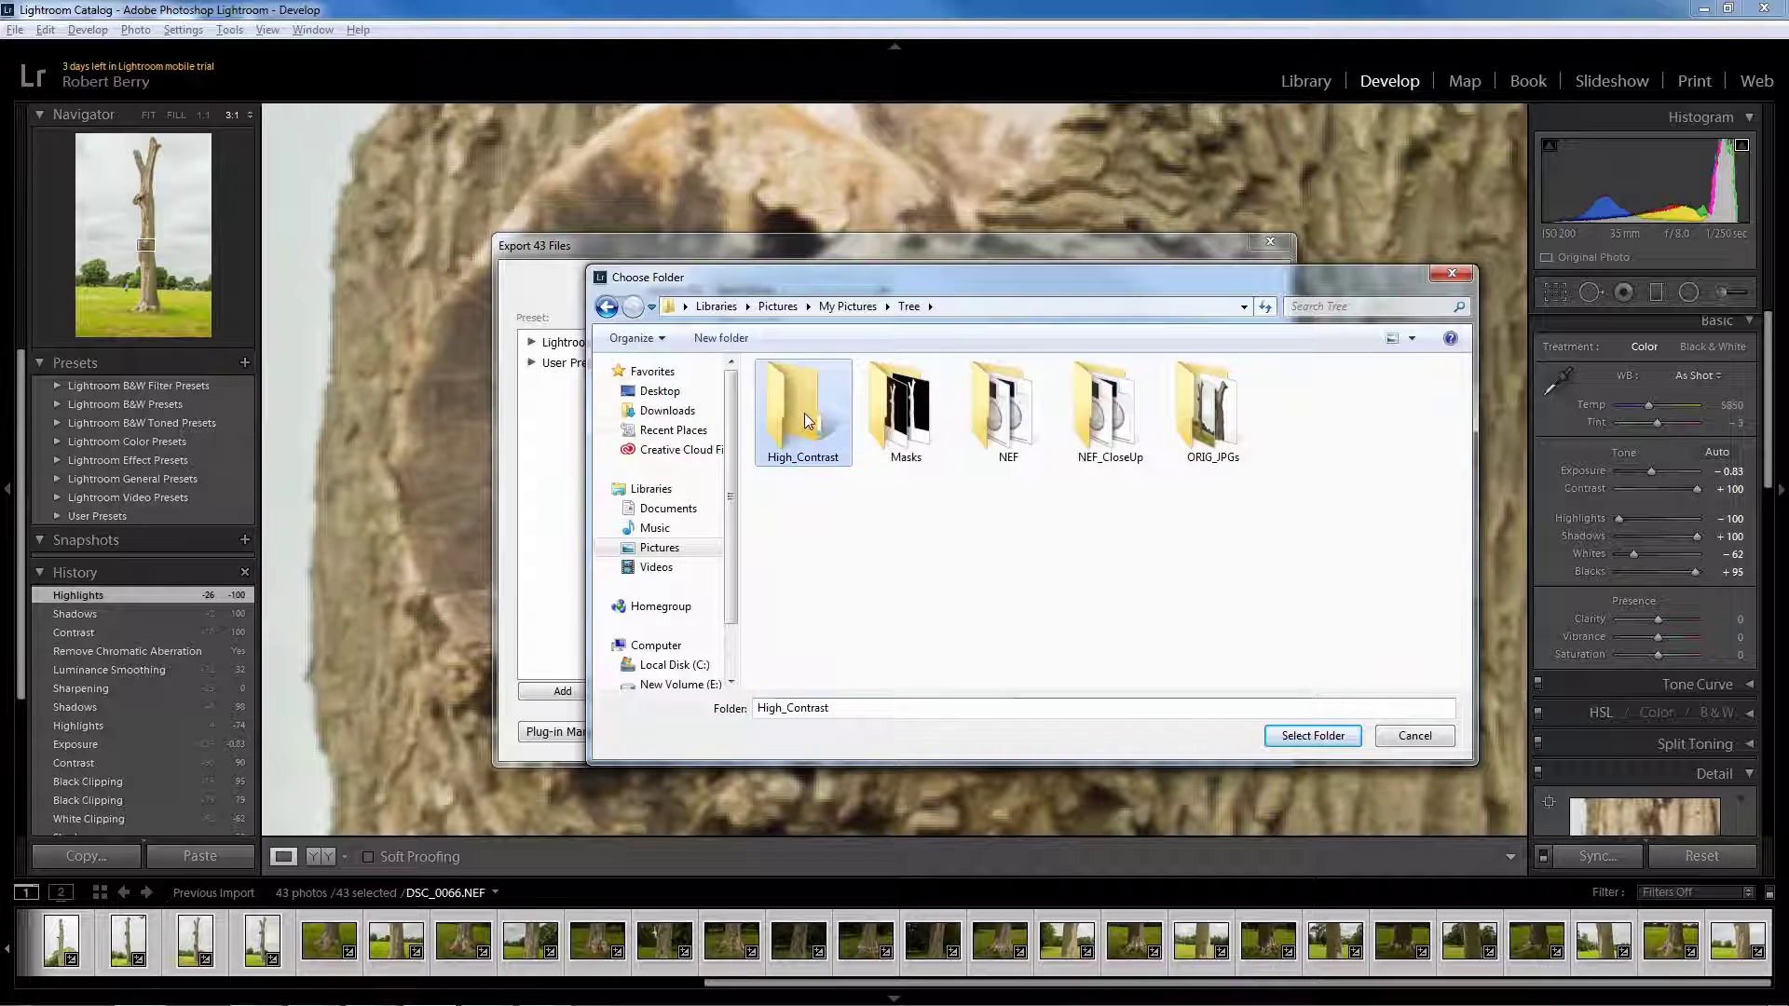
left_click(1323, 735)
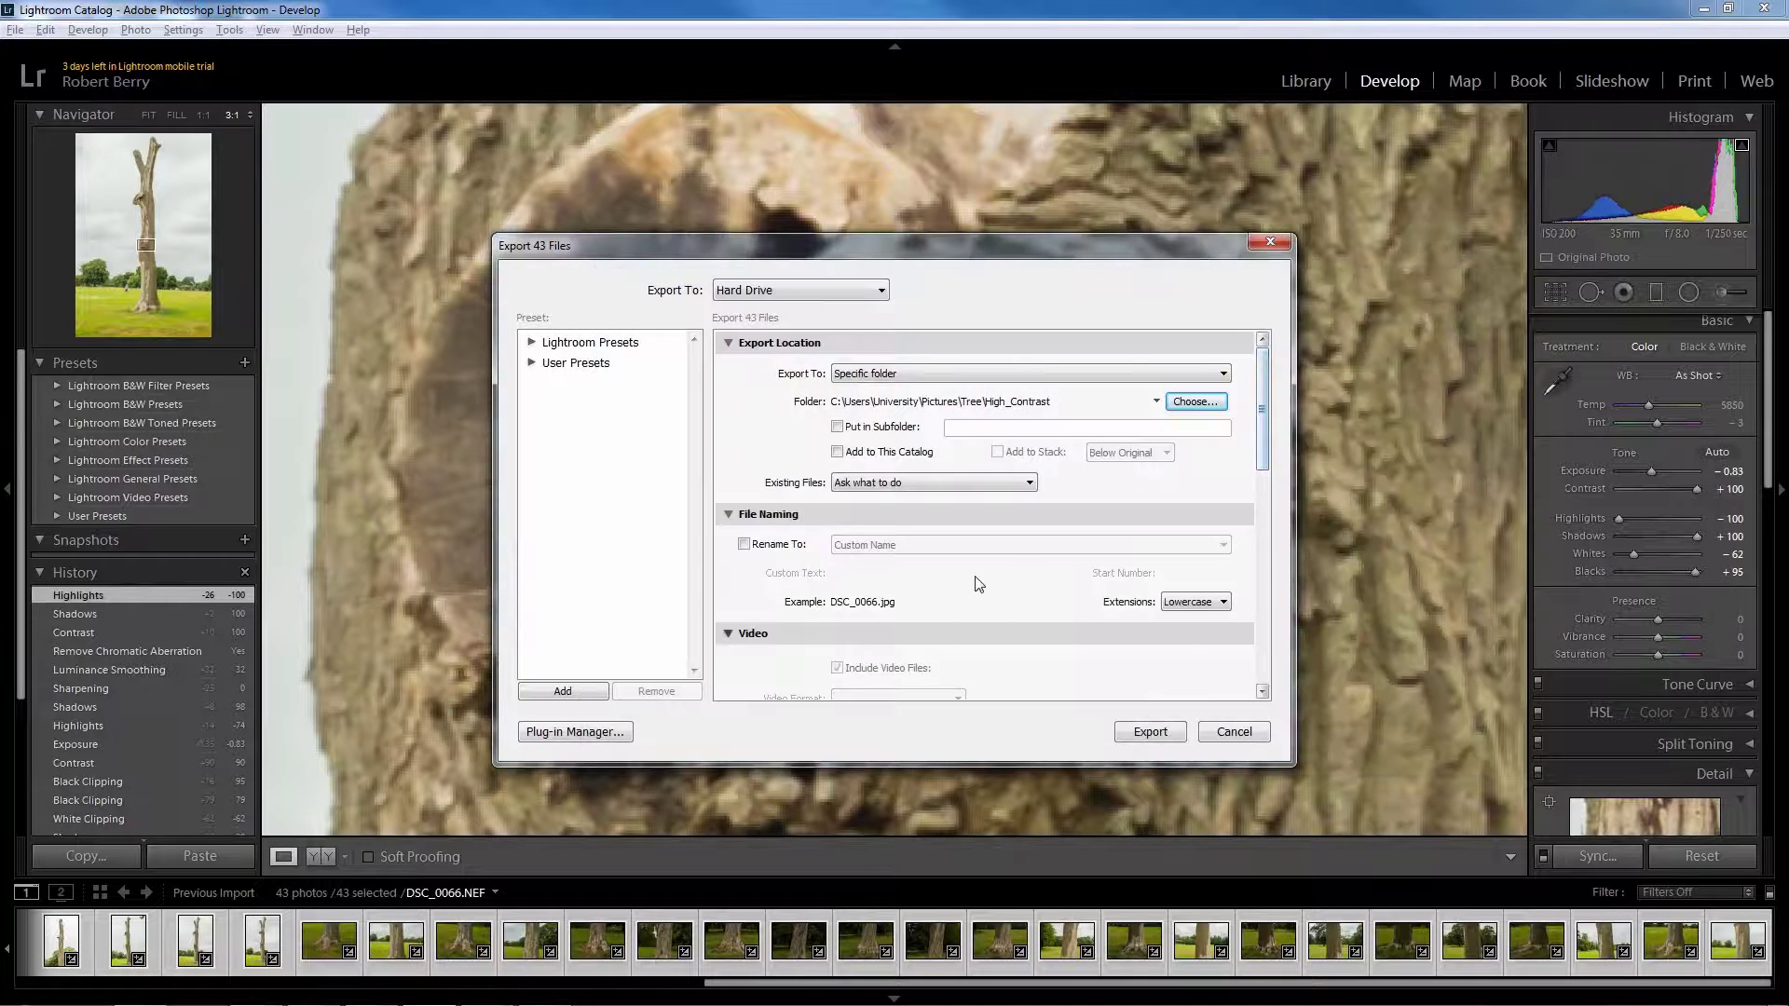
Step: Choose JPEG as the image format, review the remaining export settings and export the photos
left_click_drag(1267, 447, 1269, 498)
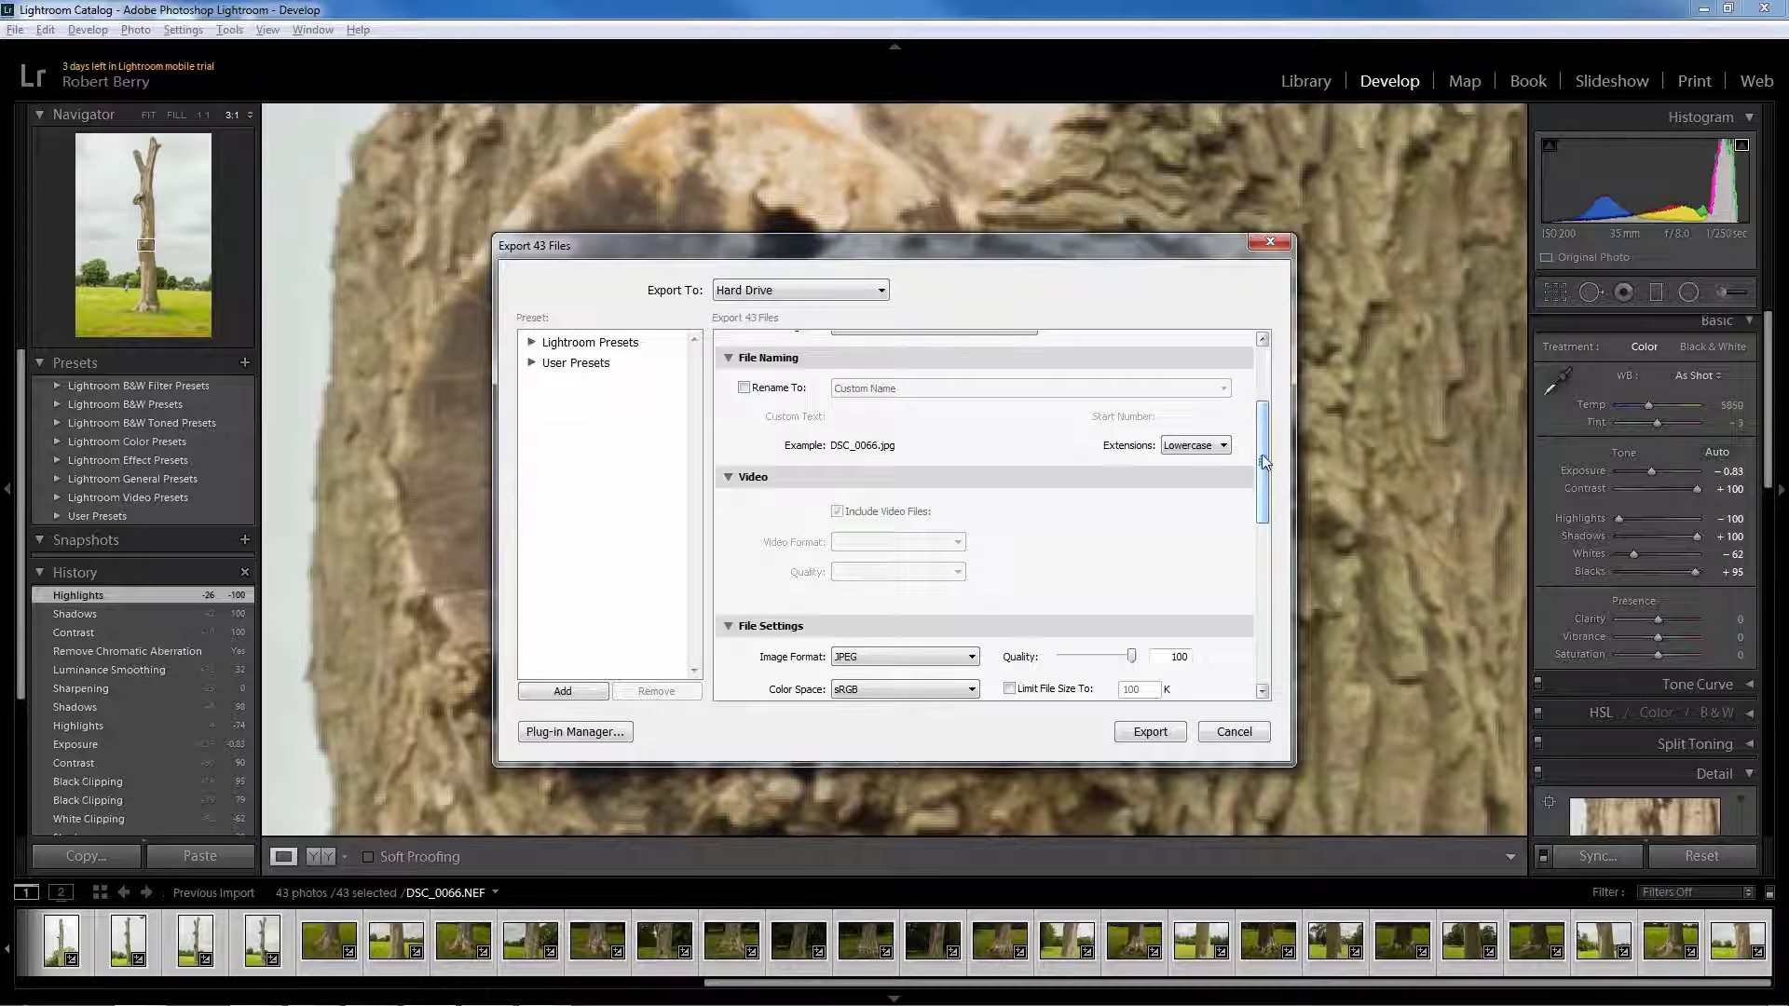
left_click_drag(1262, 455, 1267, 522)
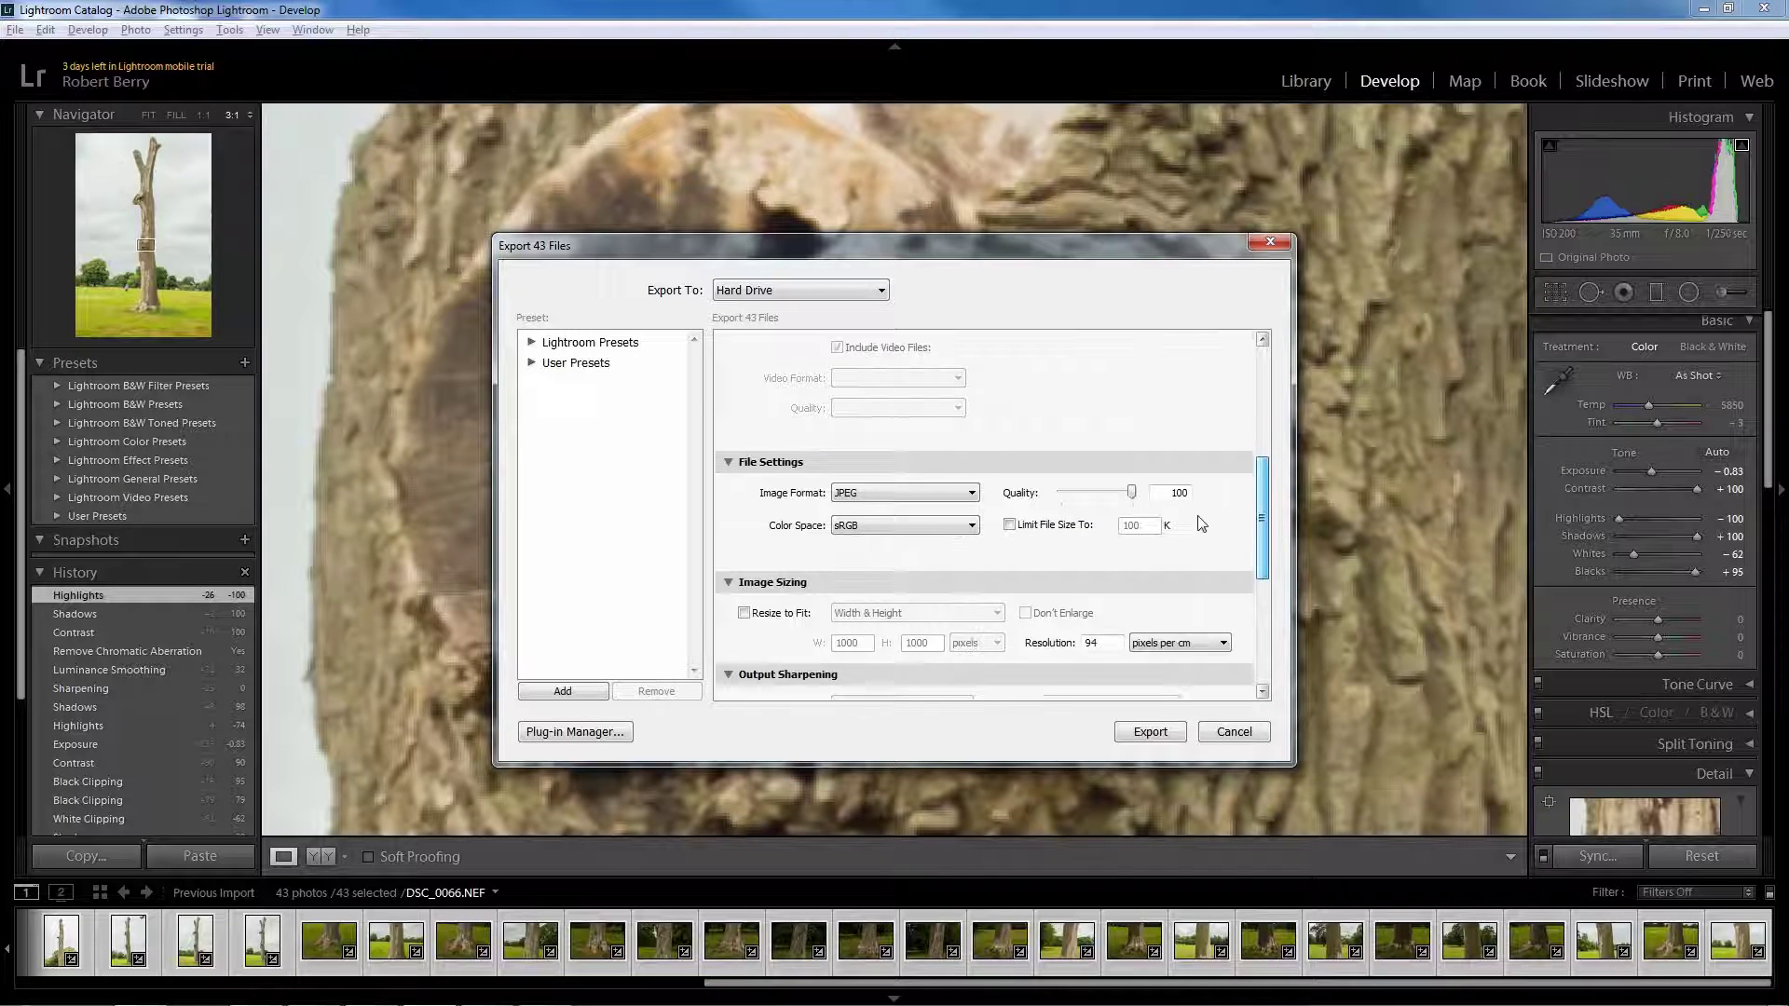
left_click(972, 493)
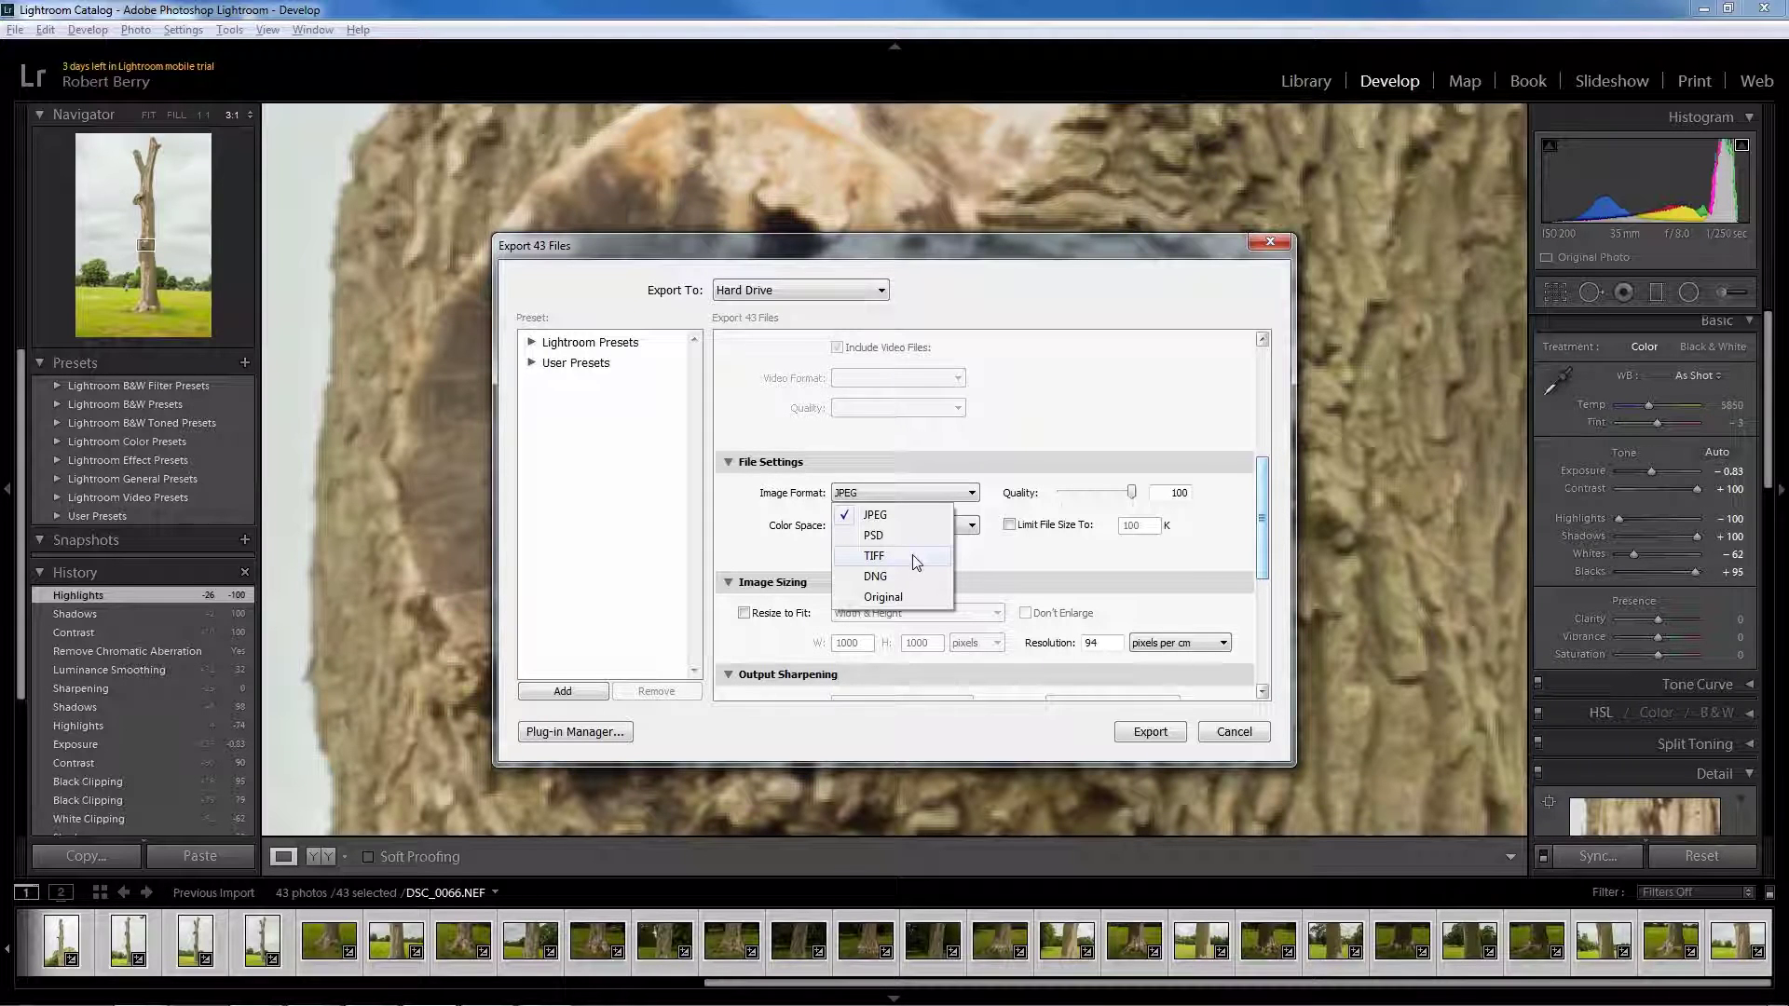
left_click(897, 515)
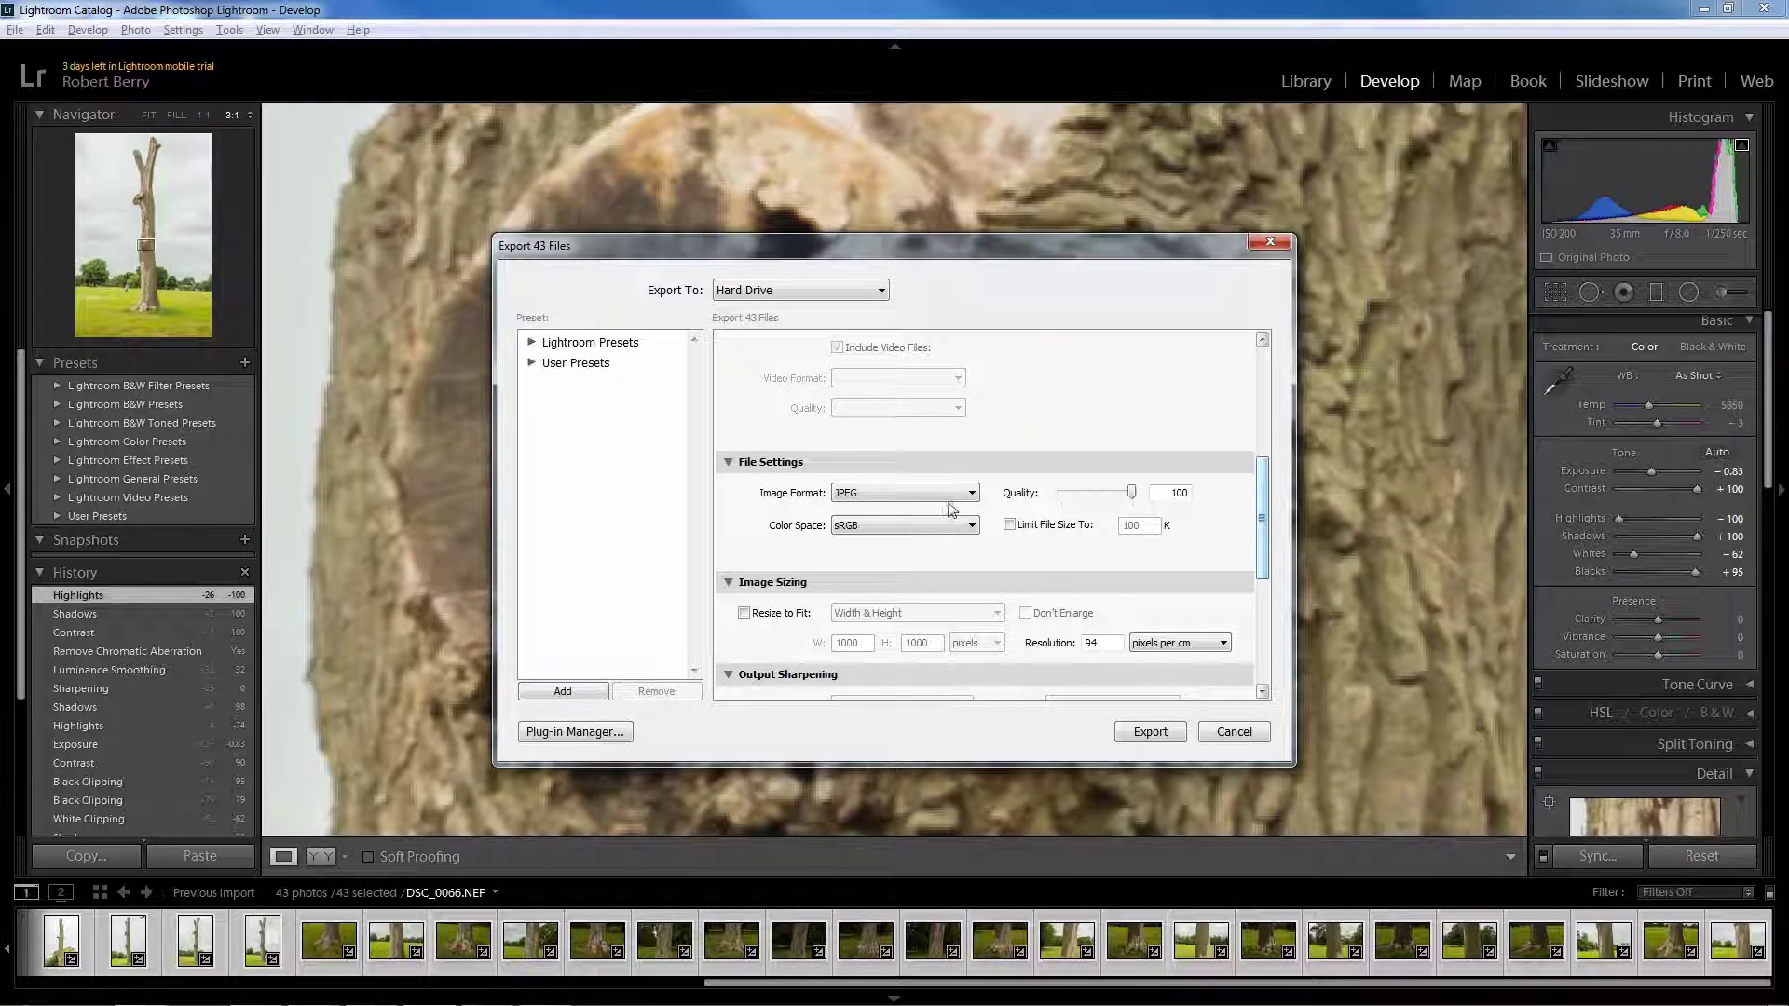
left_click_drag(1264, 536, 1257, 686)
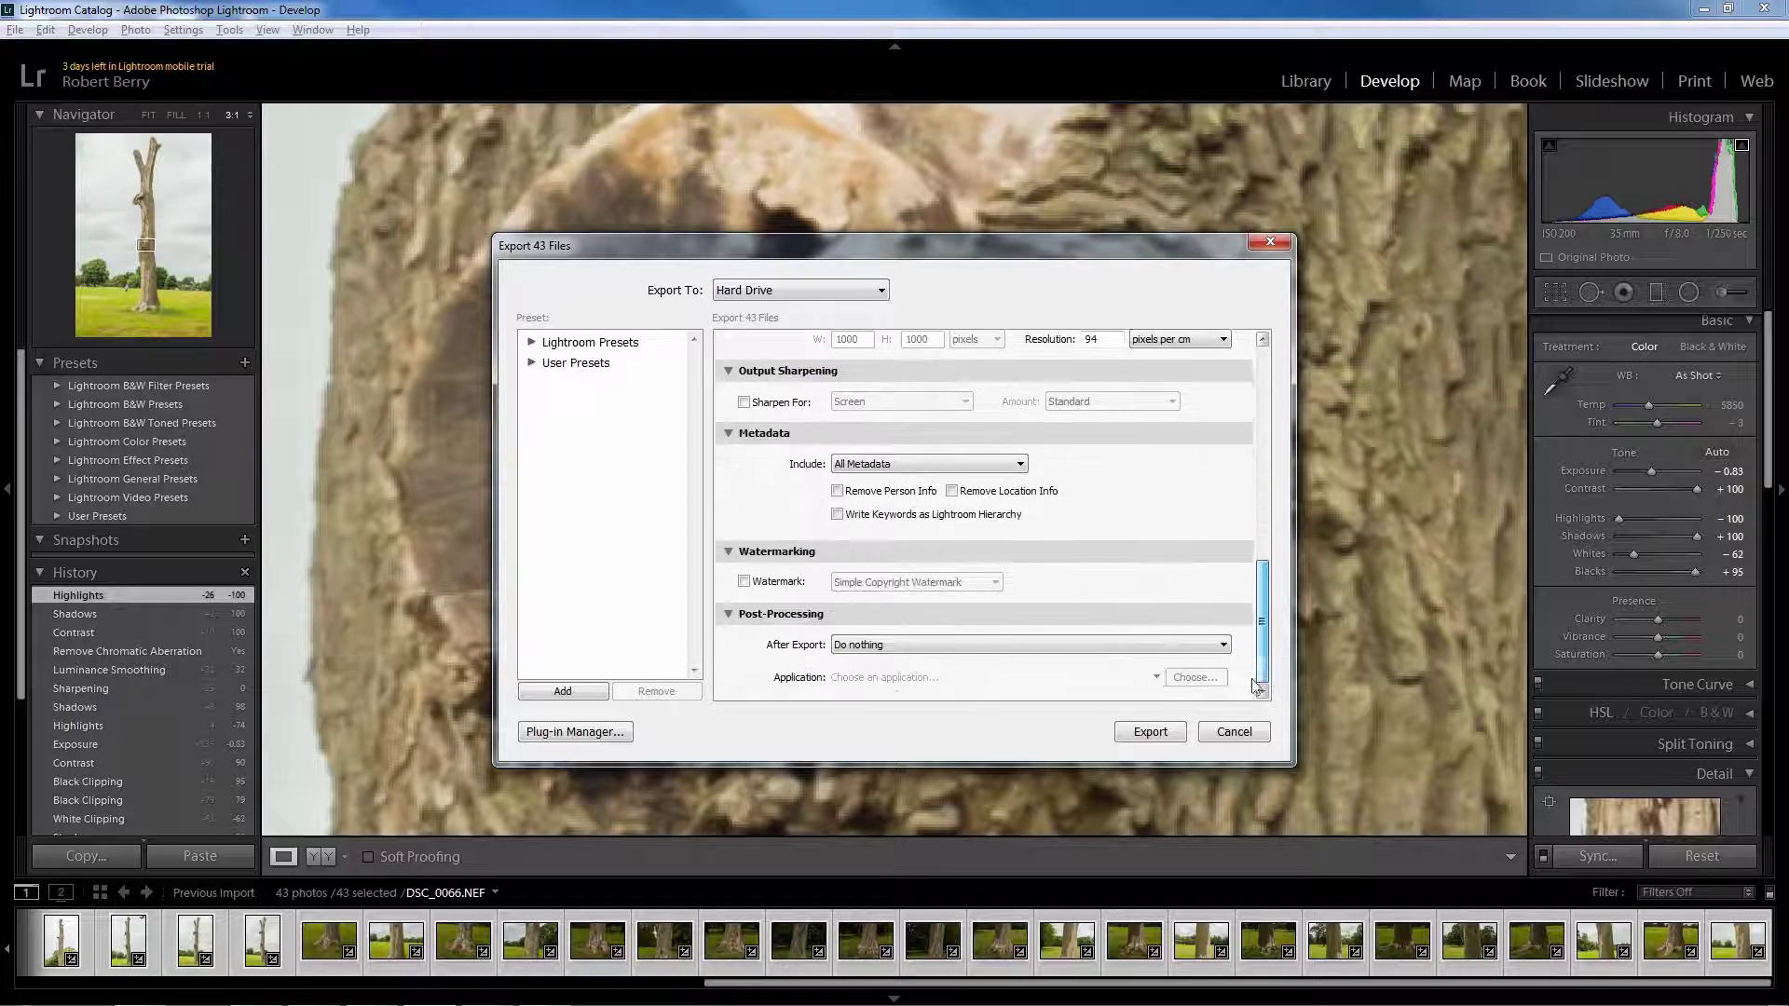
left_click(1165, 734)
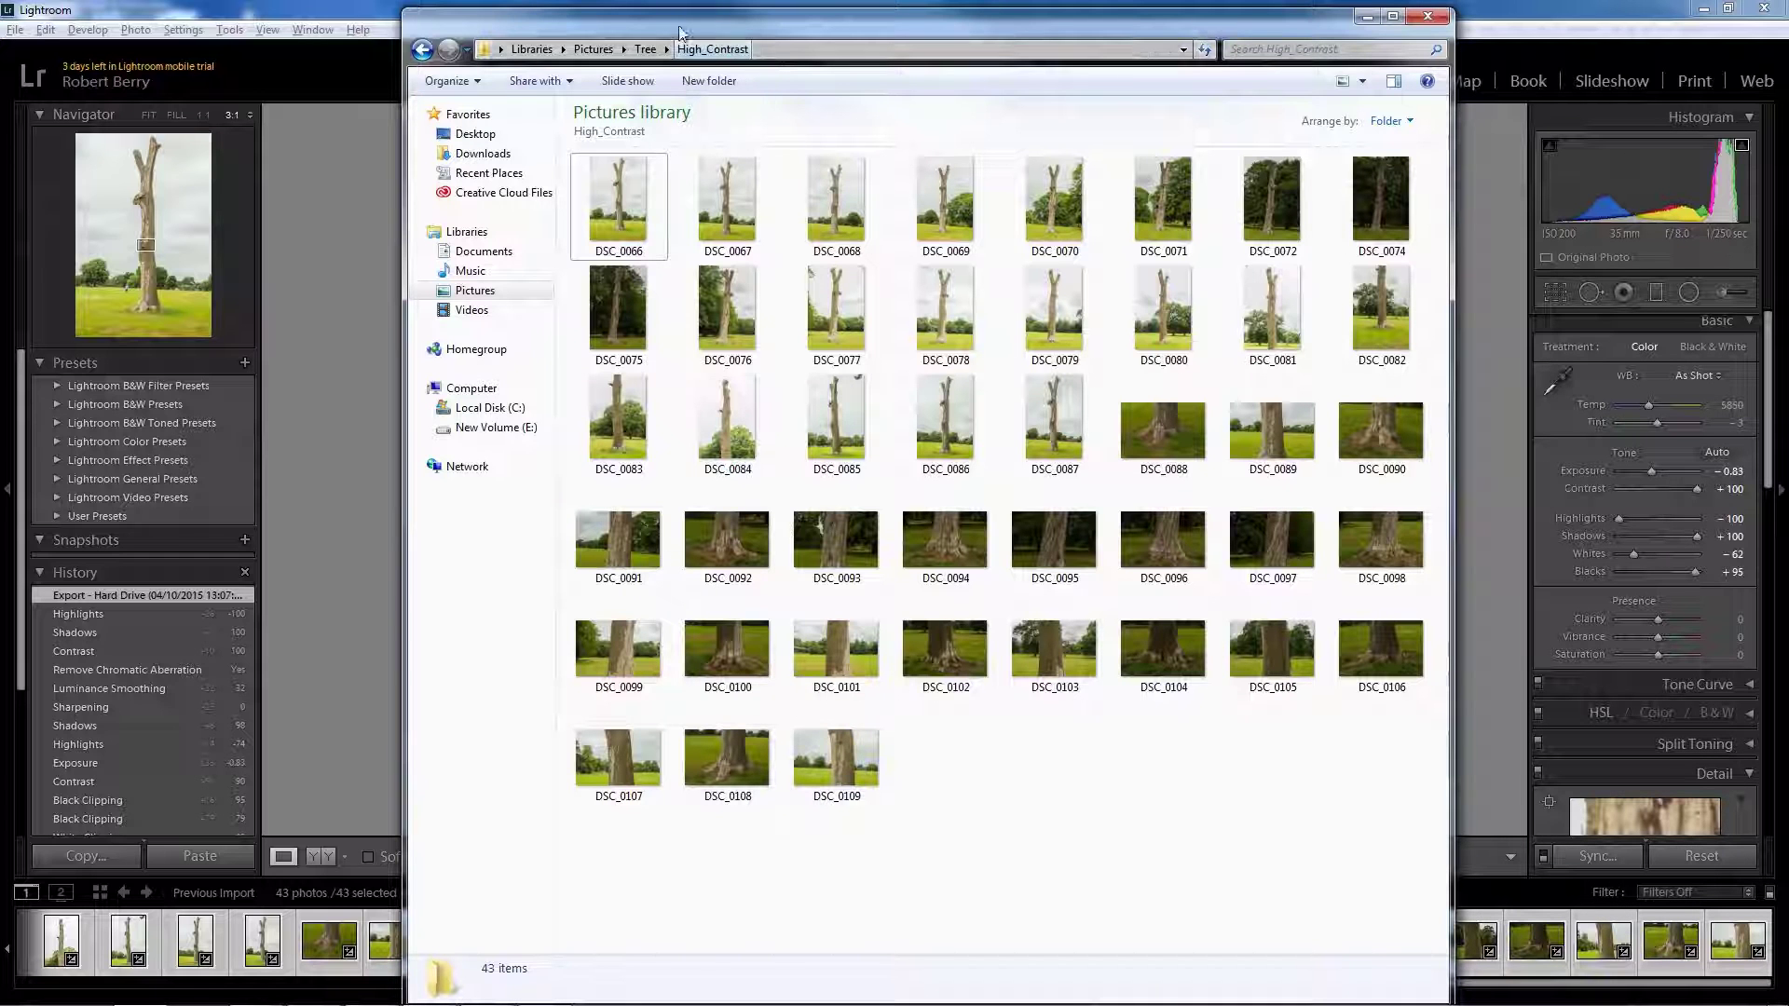
Step: Move the exported-files window out of the way and examine the bark of DSC_0084.NEF at 3:1 magnification
left_click_drag(680, 31, 1788, 48)
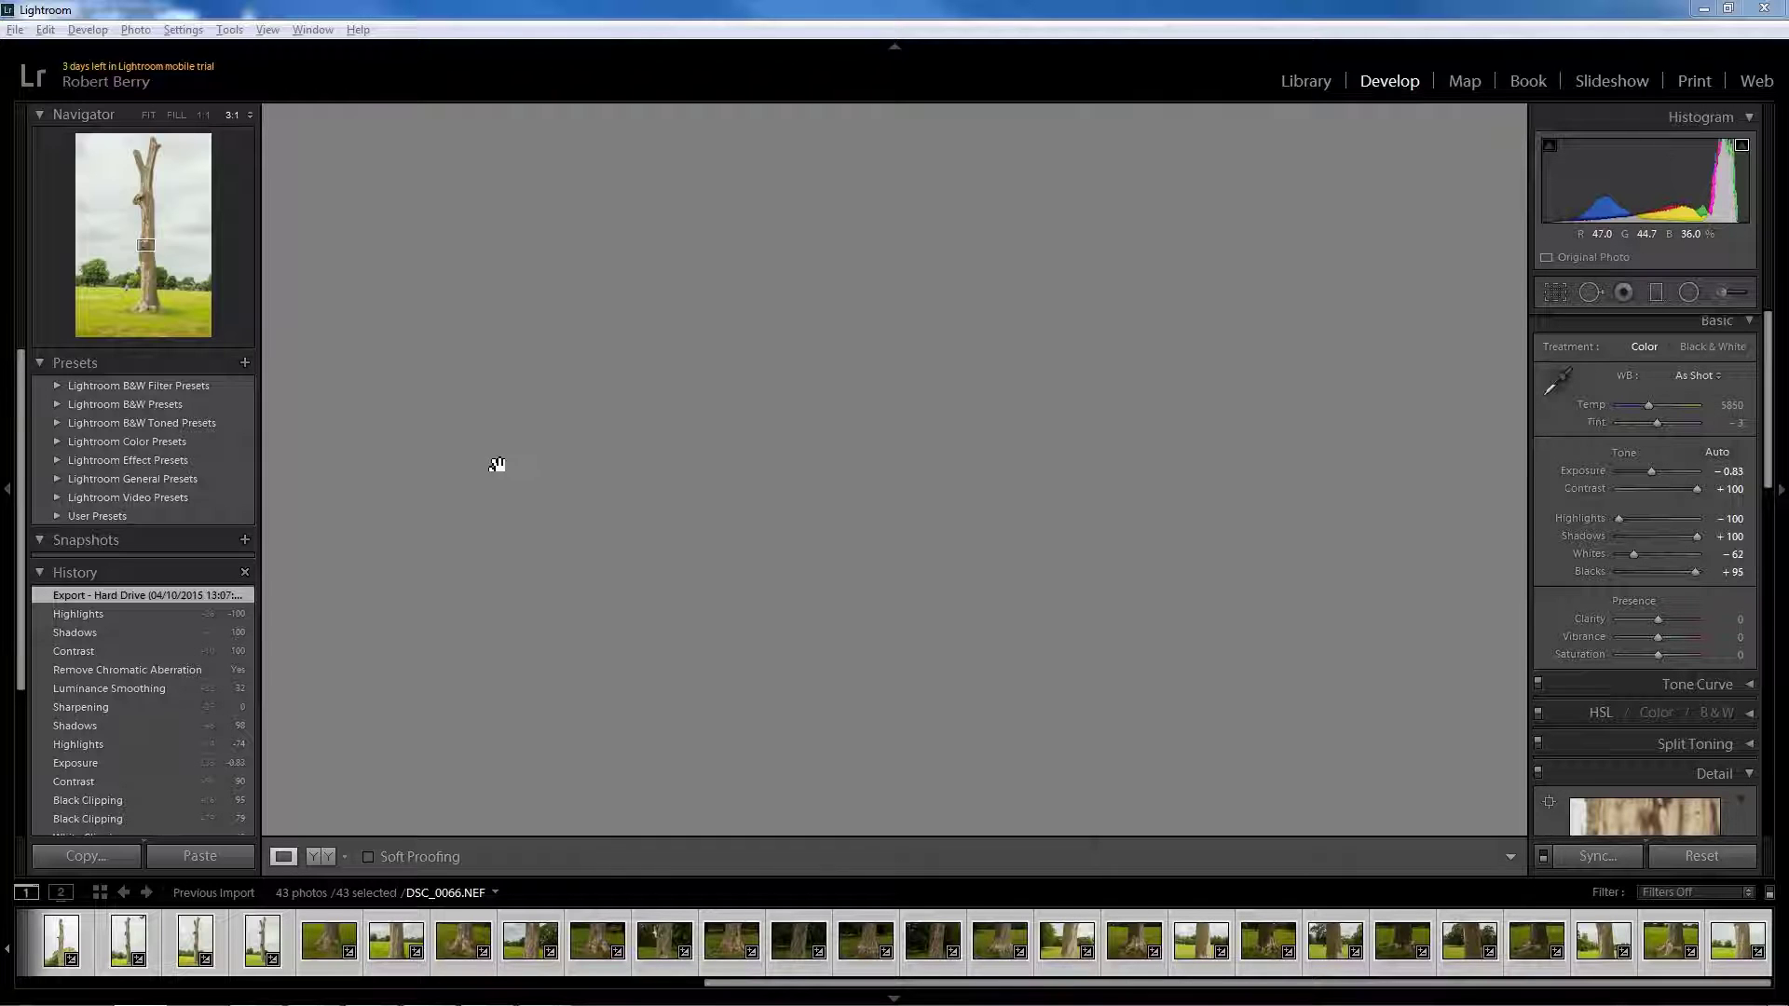
left_click(55, 948)
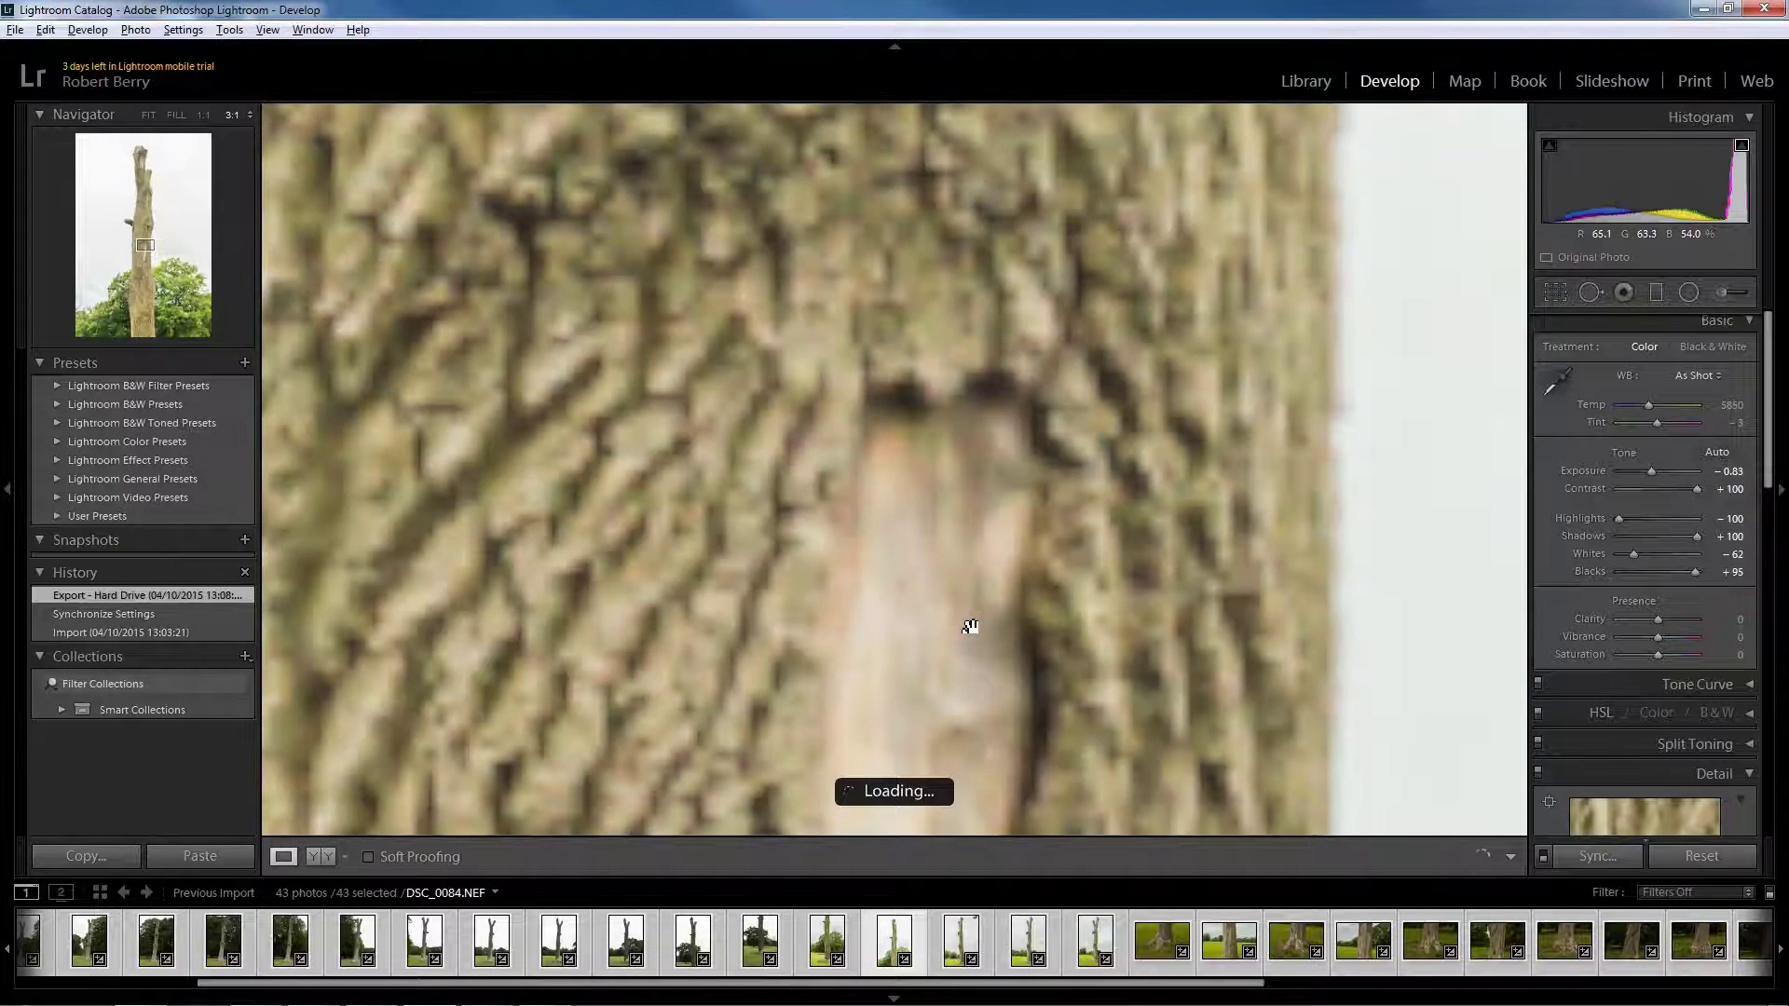
scroll(1318, 551, "down", 5)
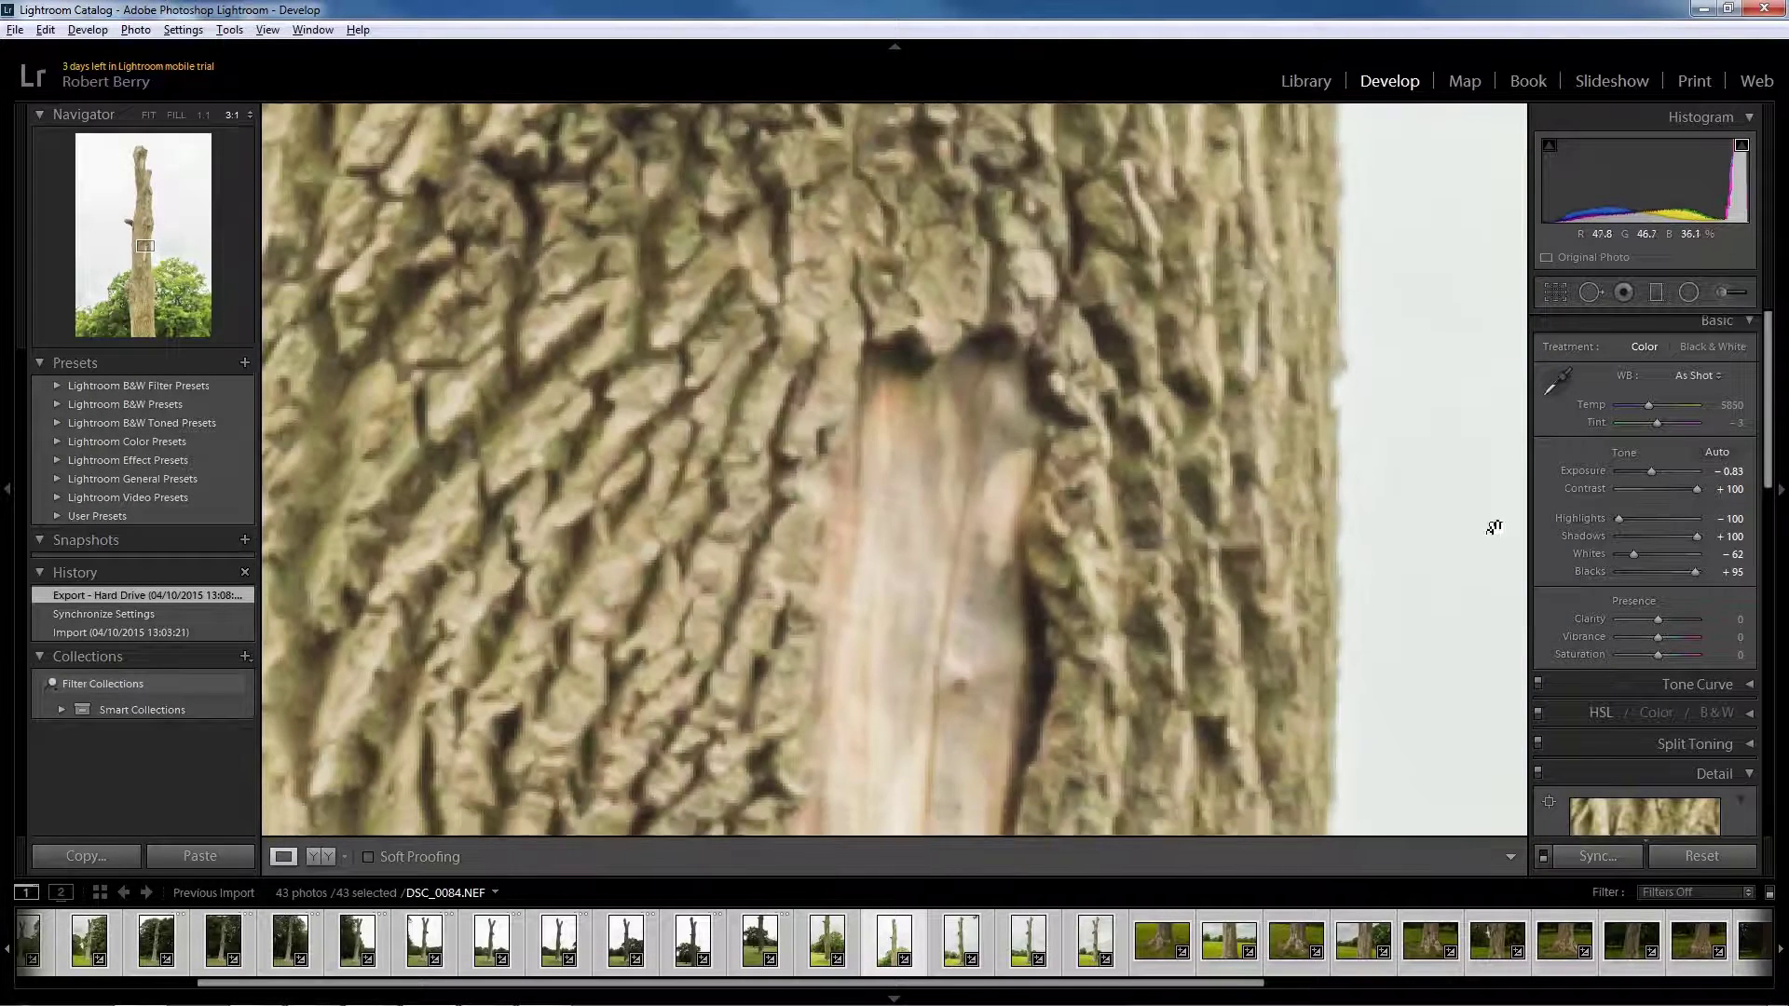
scroll(1176, 484, "up", 5)
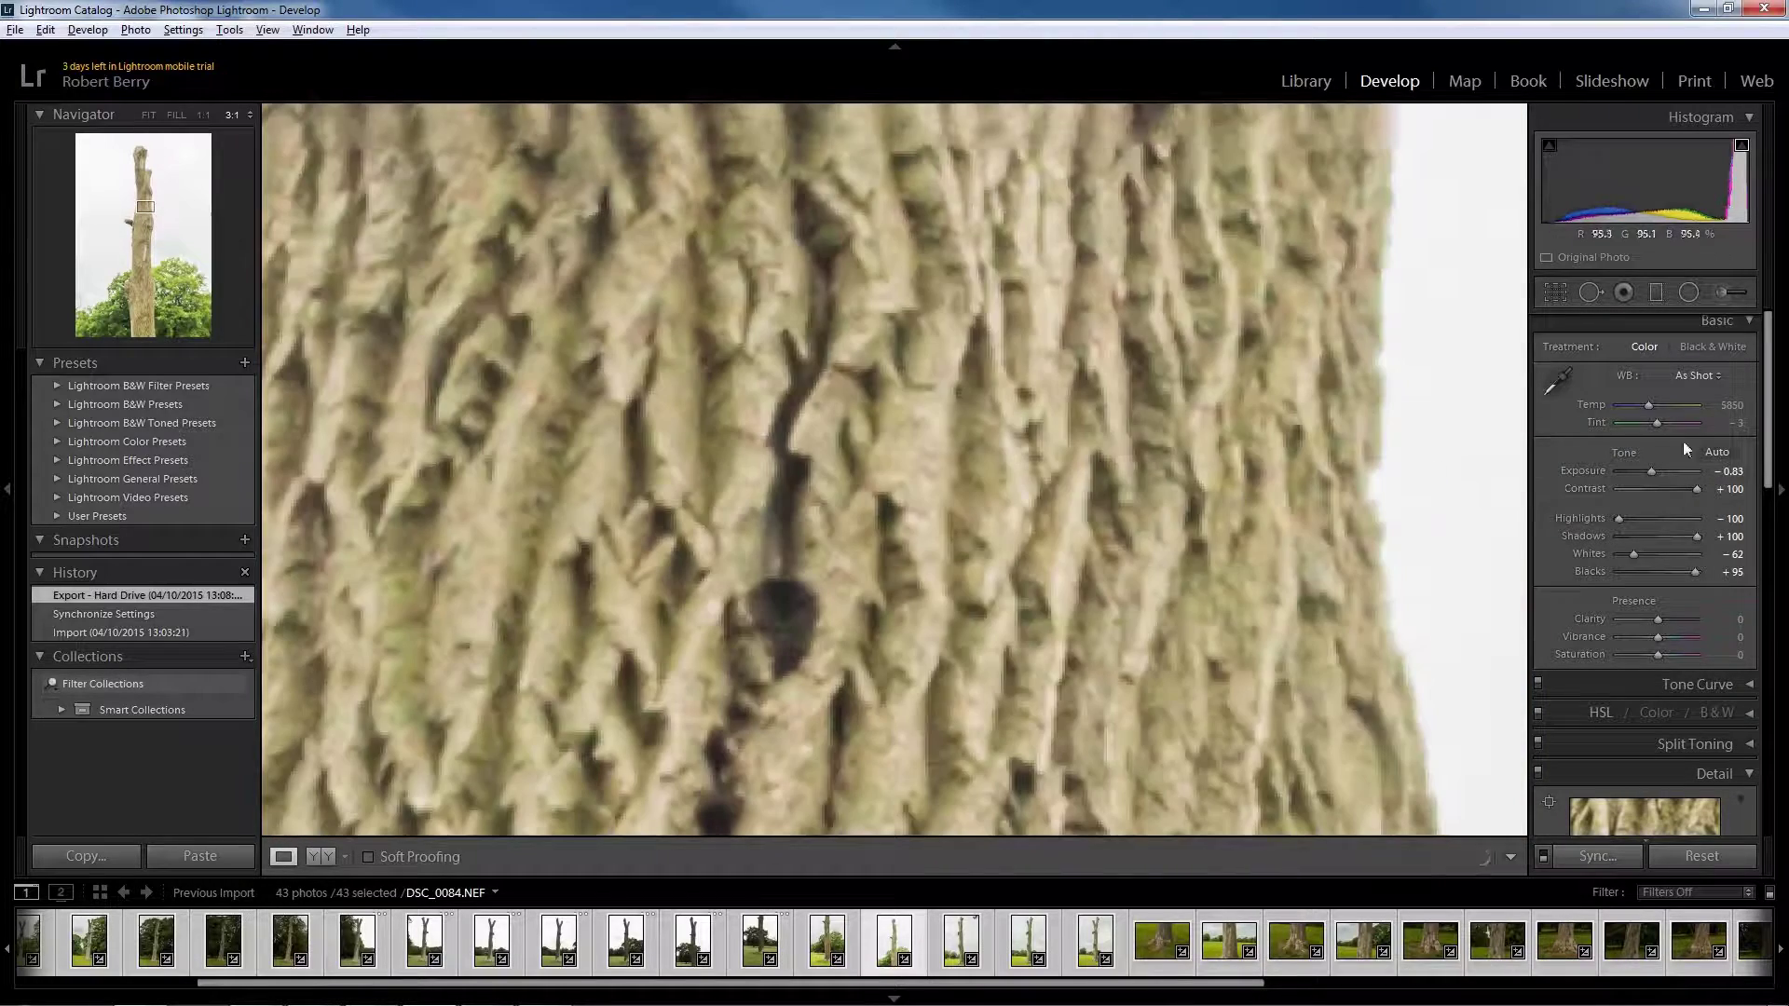
scroll(1768, 442, "down", 1)
left_click(1025, 564)
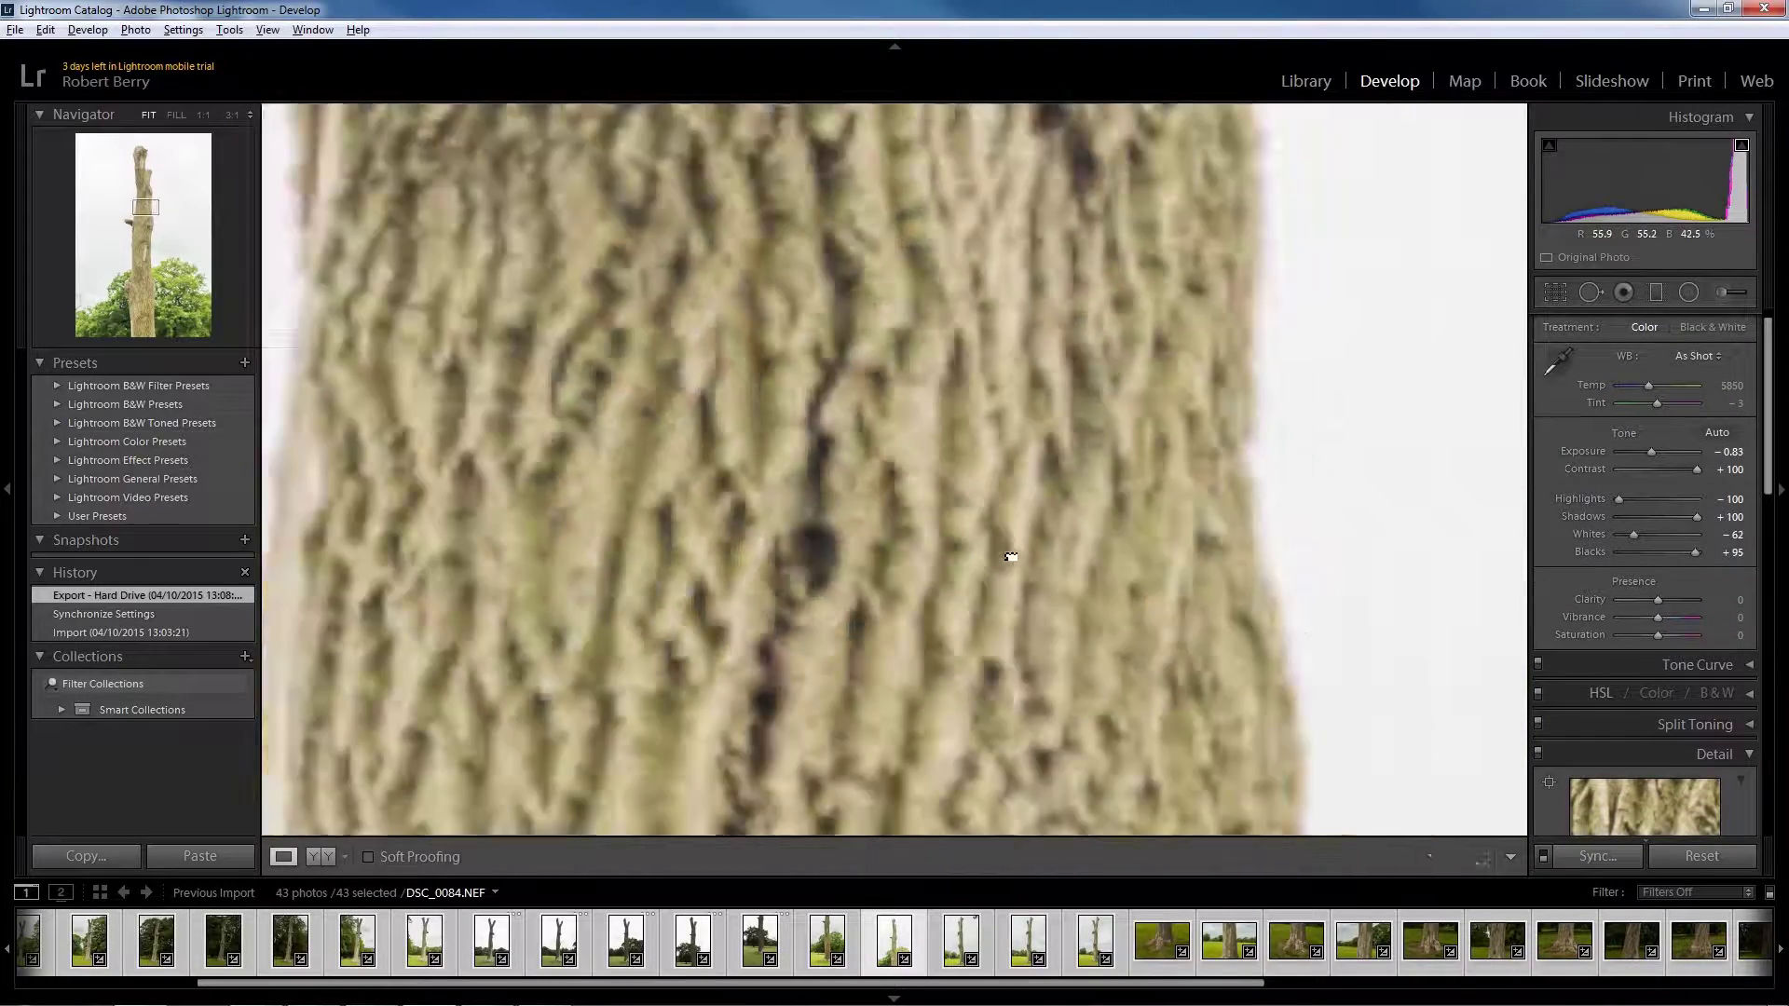
left_click(902, 498)
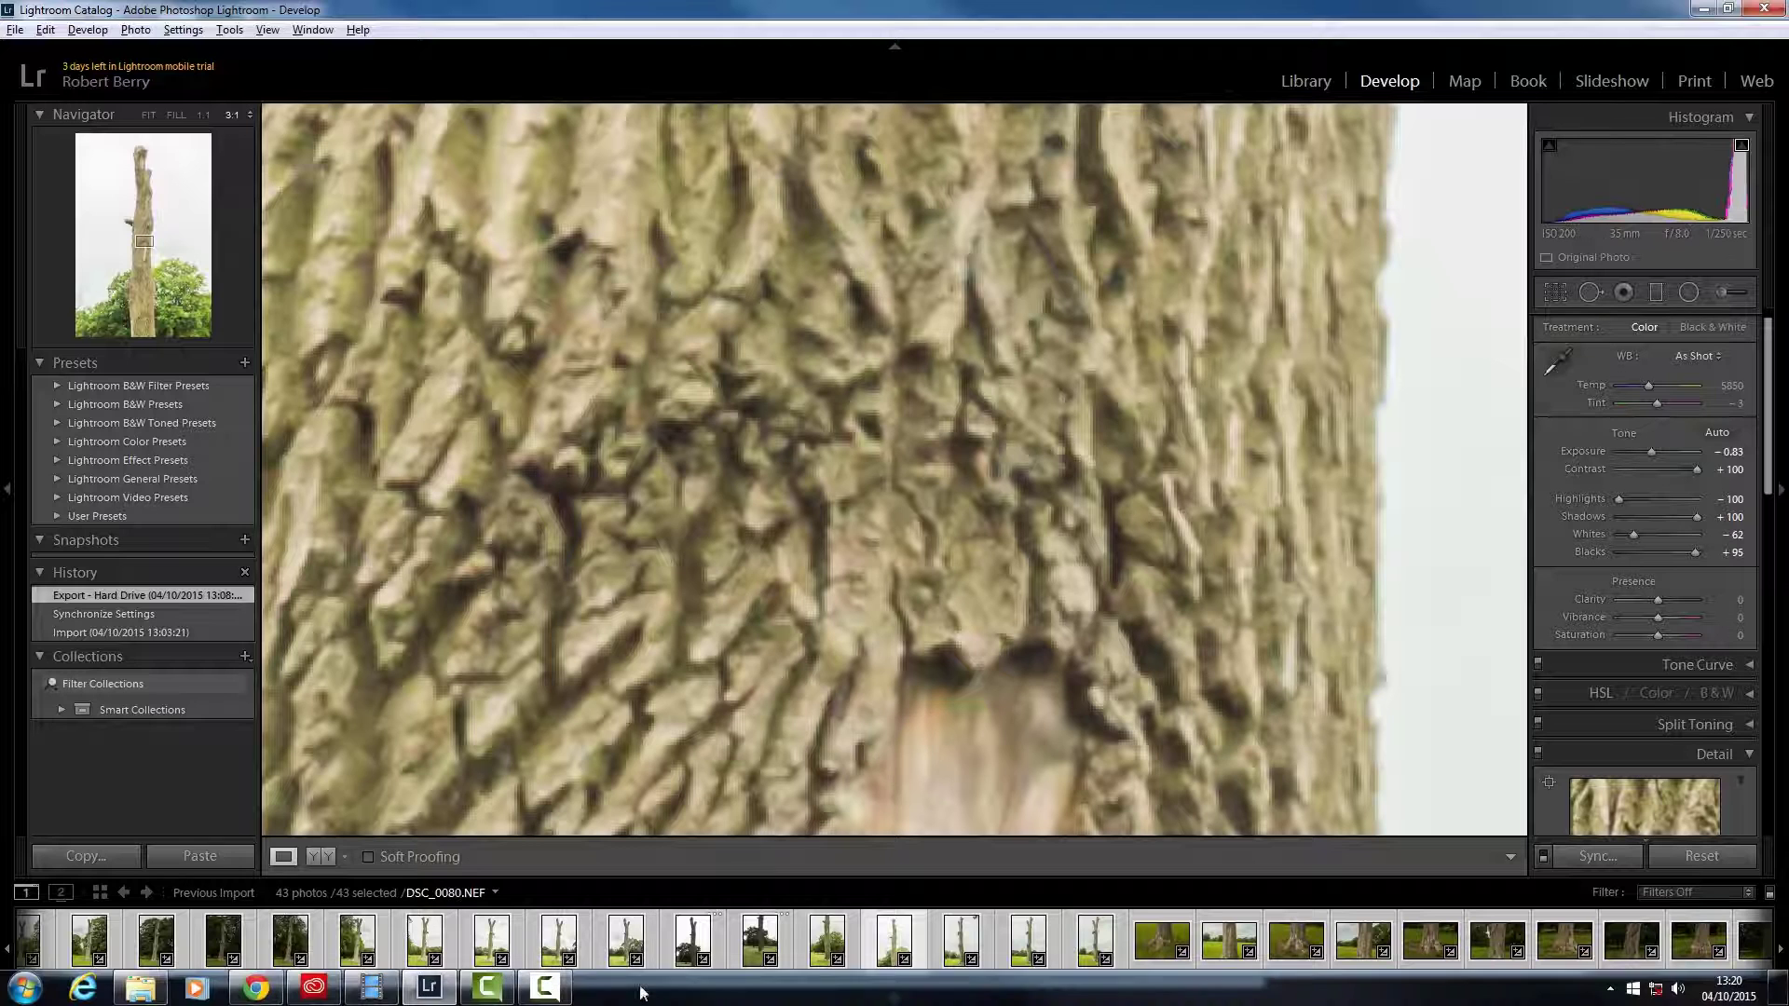
scroll(559, 941, "up", 3)
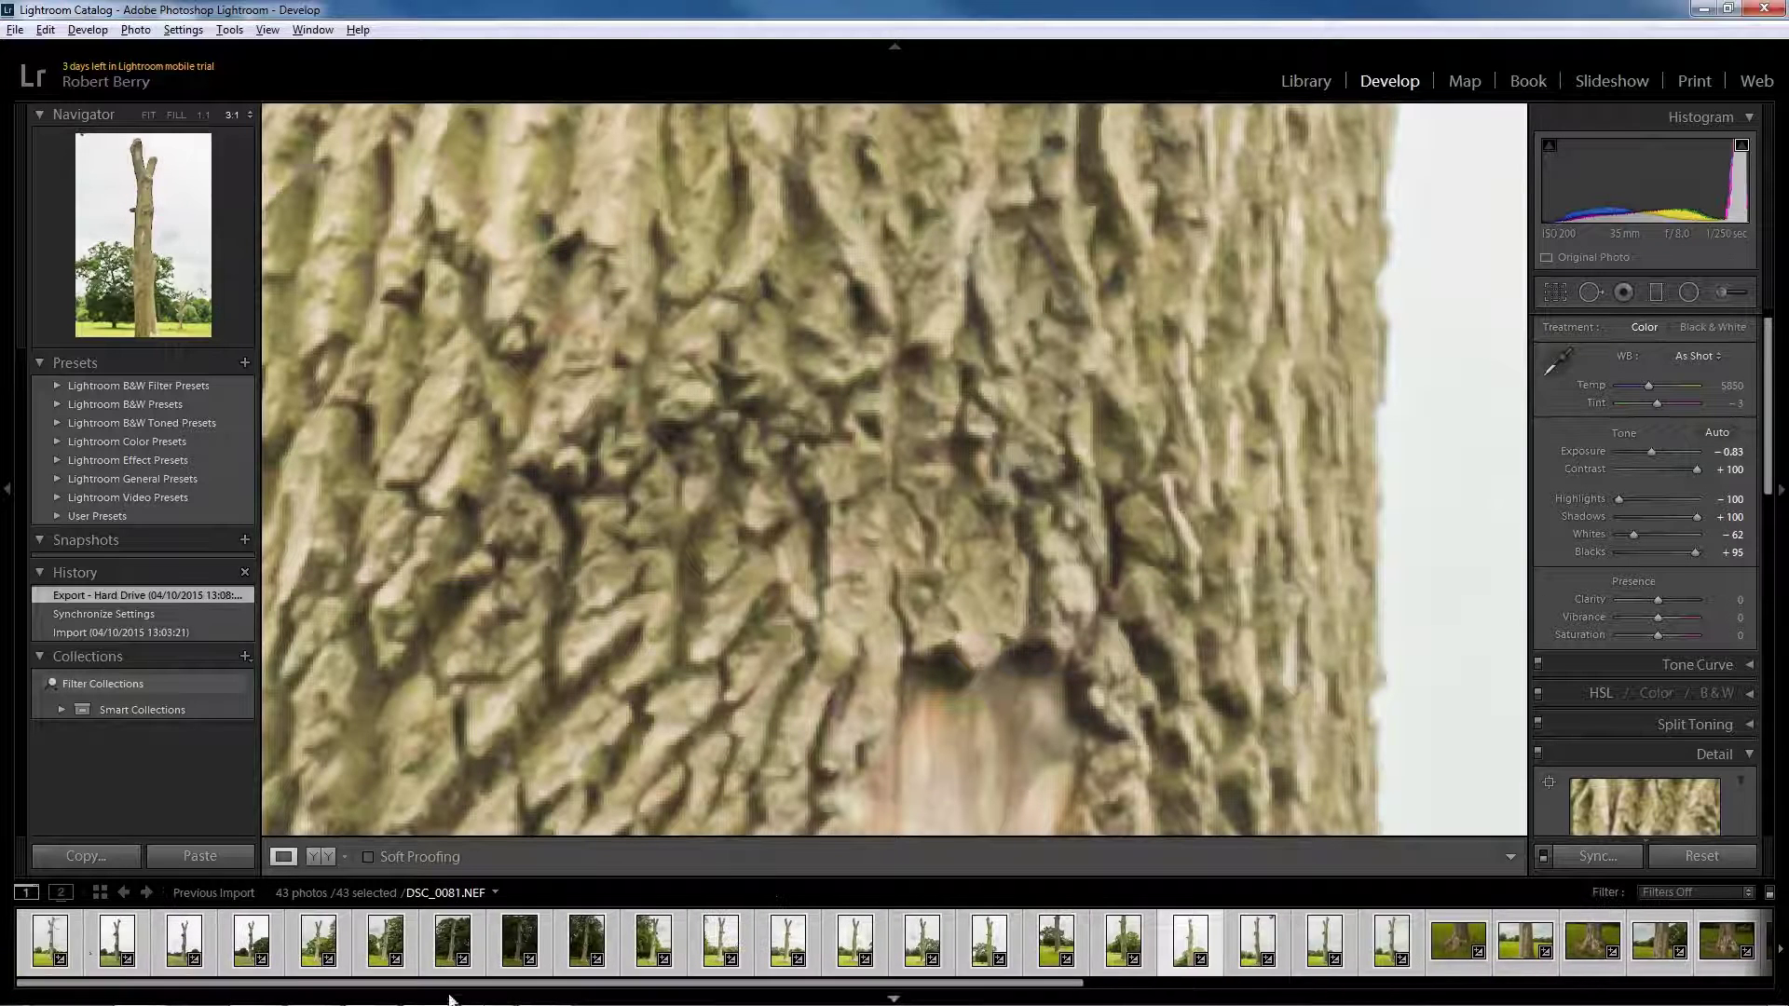
Step: On DSC_0066.NEF, set Exposure to 0.00, Contrast to +5, Highlights to -24, Shadows to +26, Whites to -26 and Blacks to +45
left_click(54, 943)
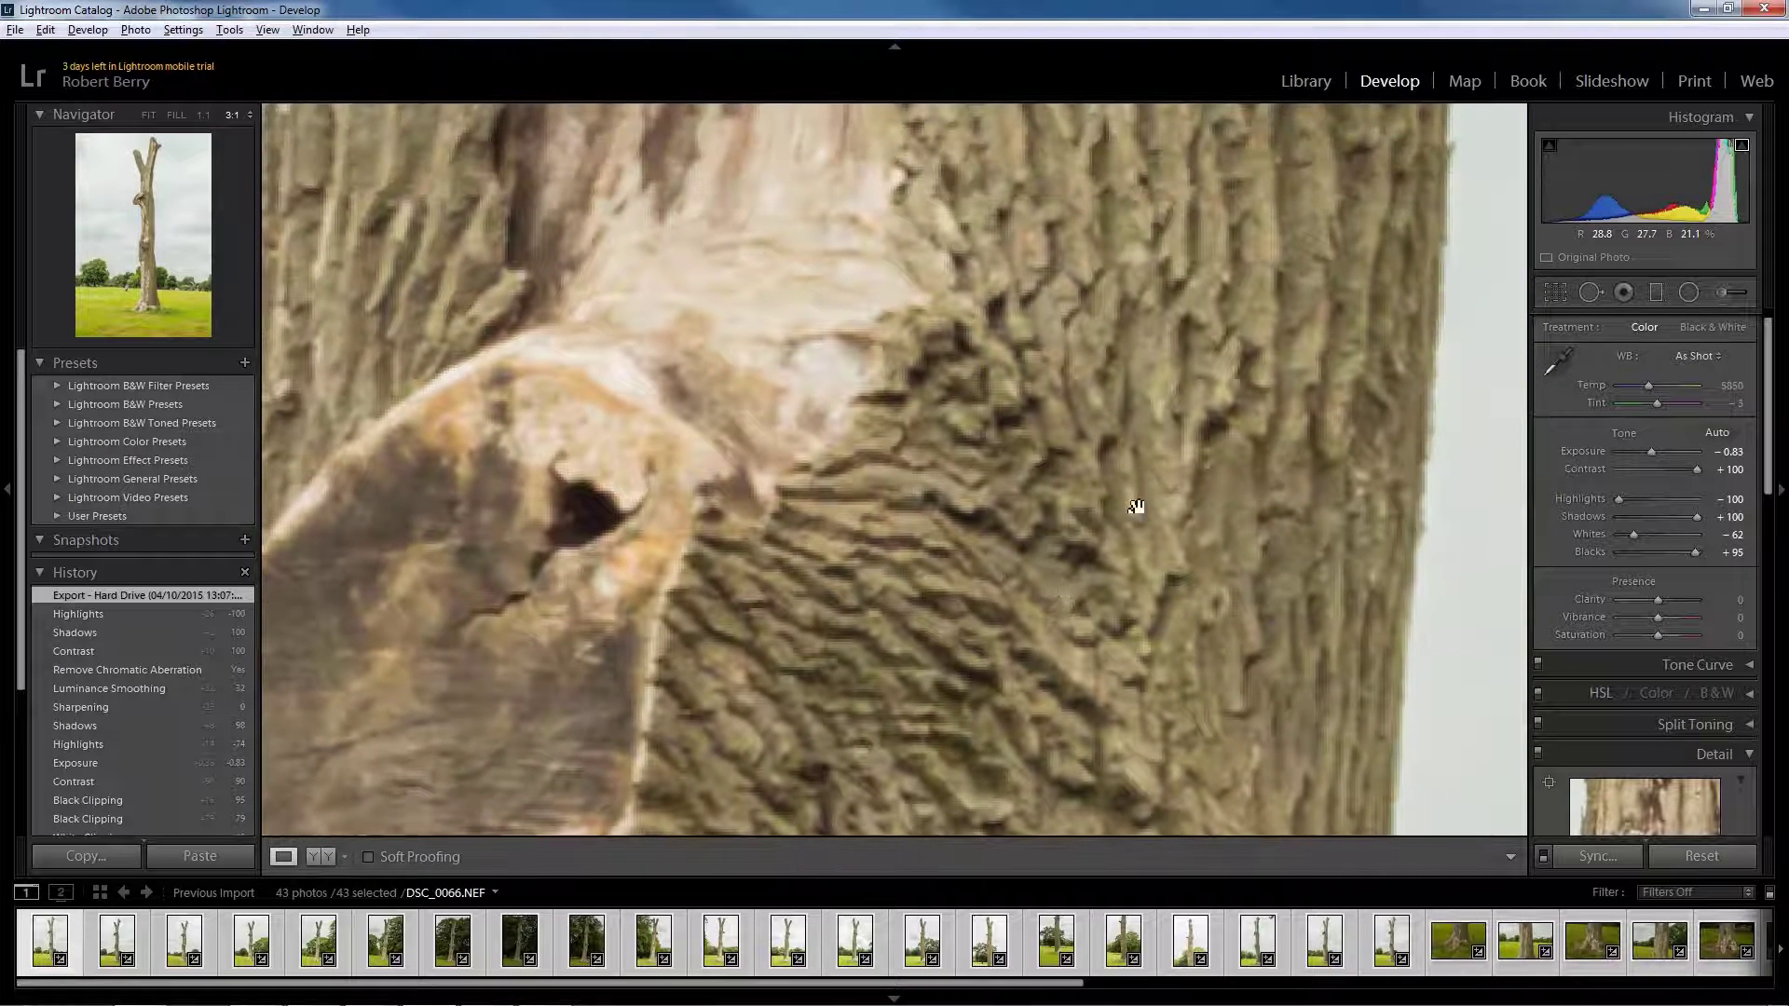
left_click_drag(1698, 471, 1674, 552)
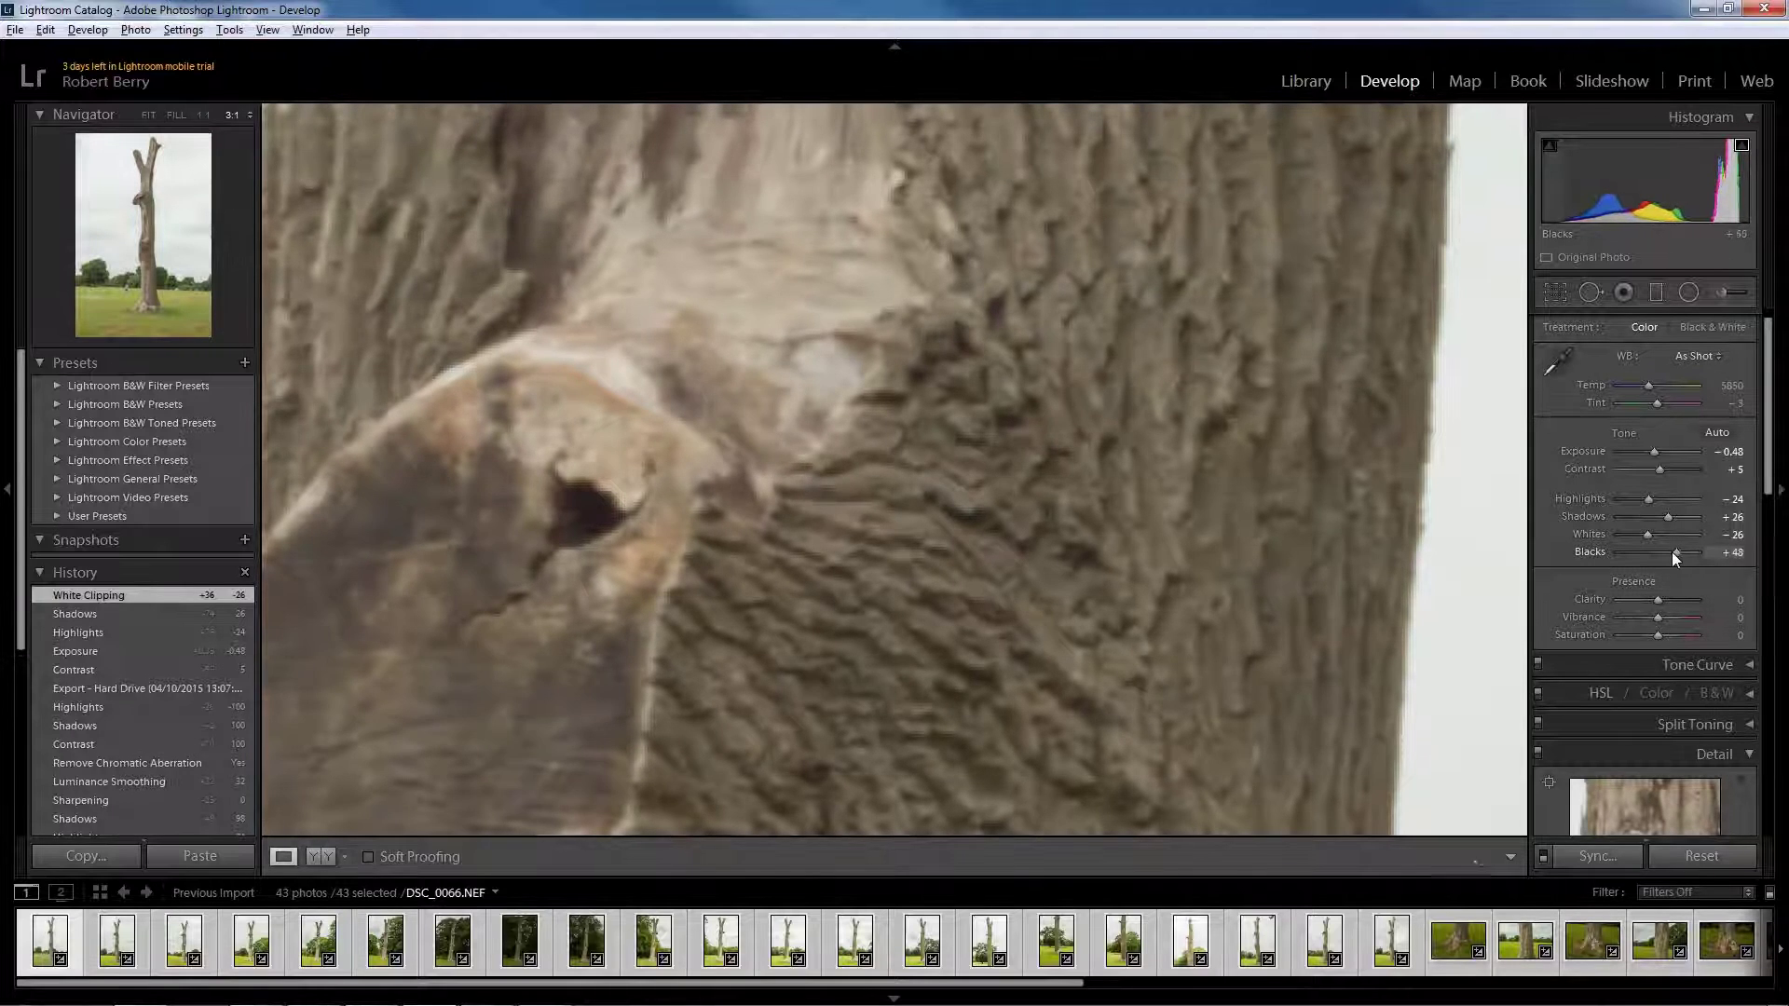
double_click(1656, 452)
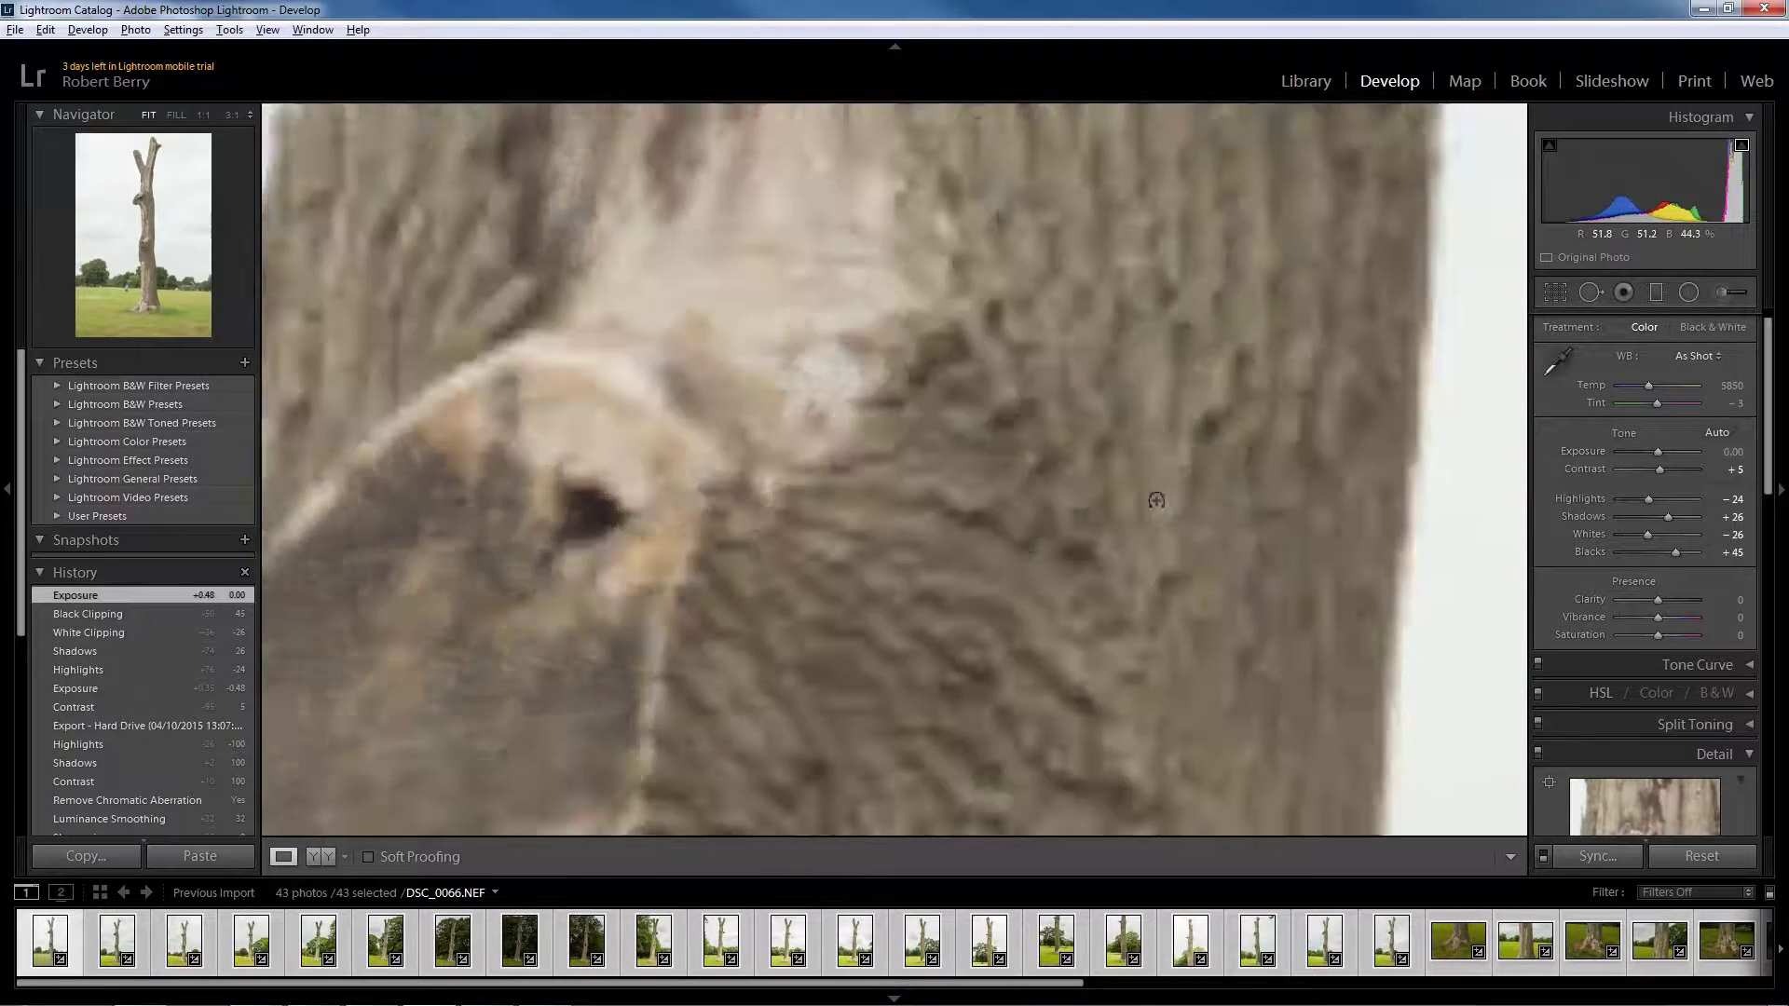
Step: Lower the Contrast of DSC_0066.NEF to -36 and inspect the trunk's bark at 3:1 magnification
left_click(1266, 486)
left_click(914, 551)
left_click_drag(915, 551, 1122, 552)
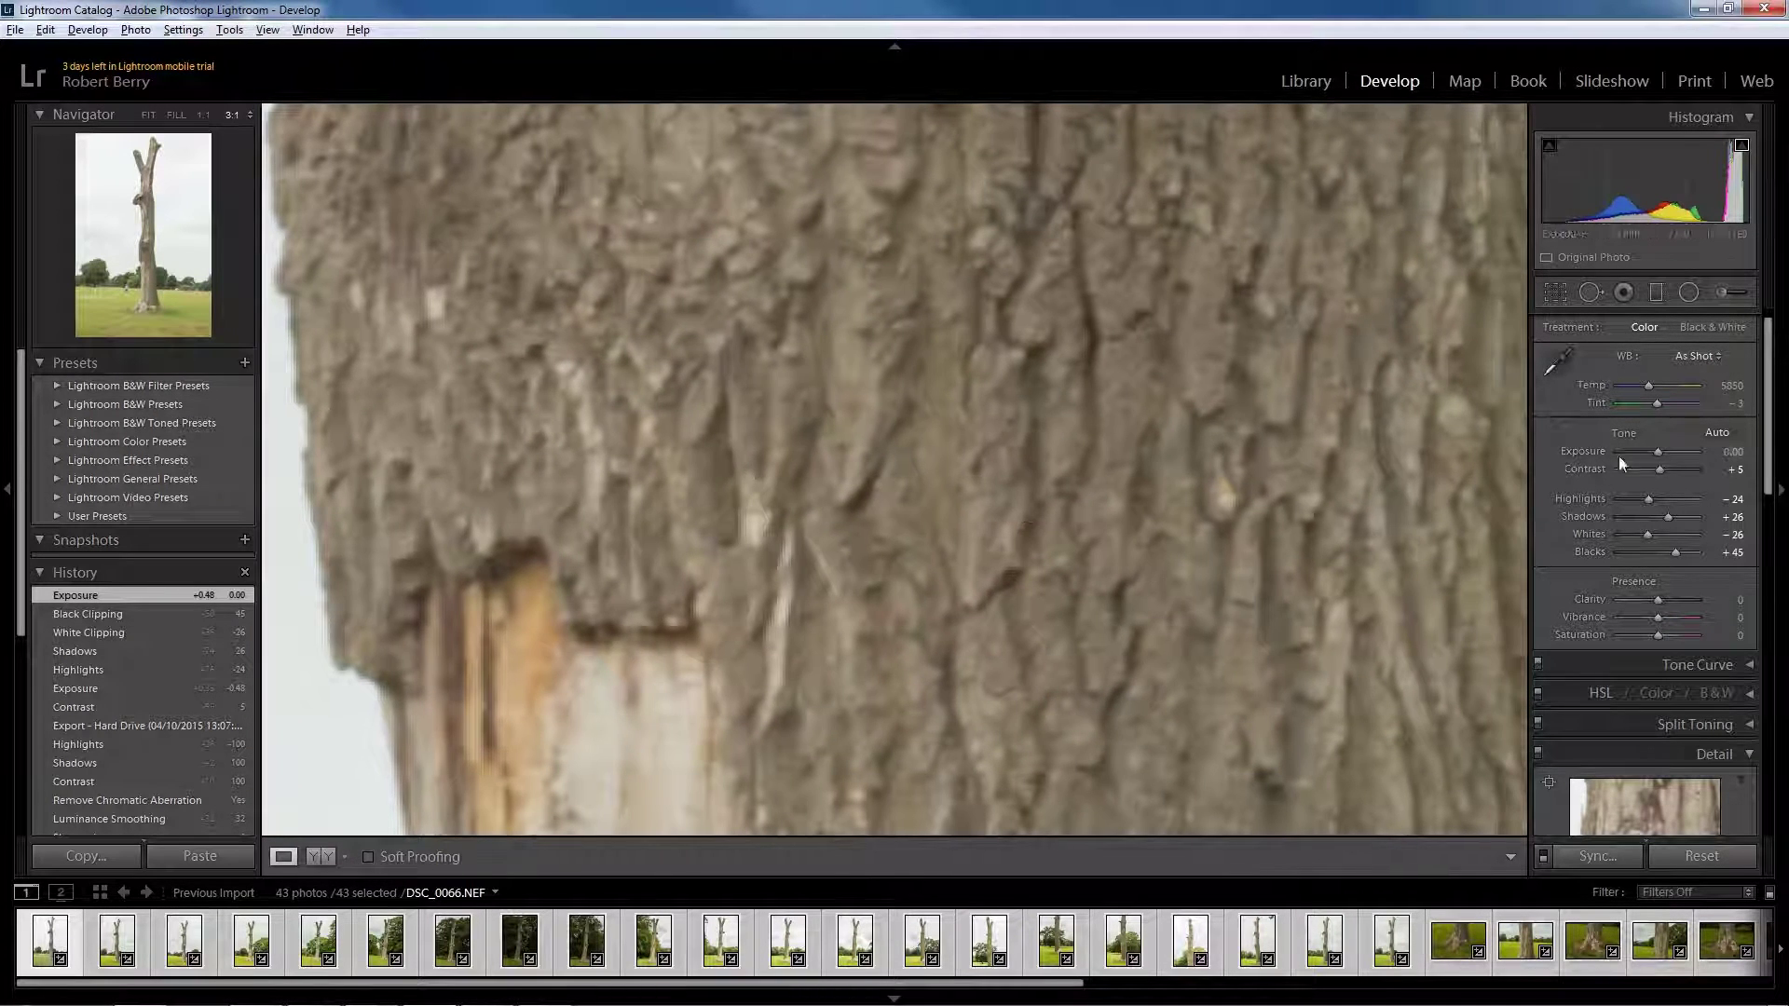
left_click_drag(1659, 470, 1646, 472)
left_click_drag(1078, 466, 1014, 522)
left_click(971, 479)
left_click(932, 487)
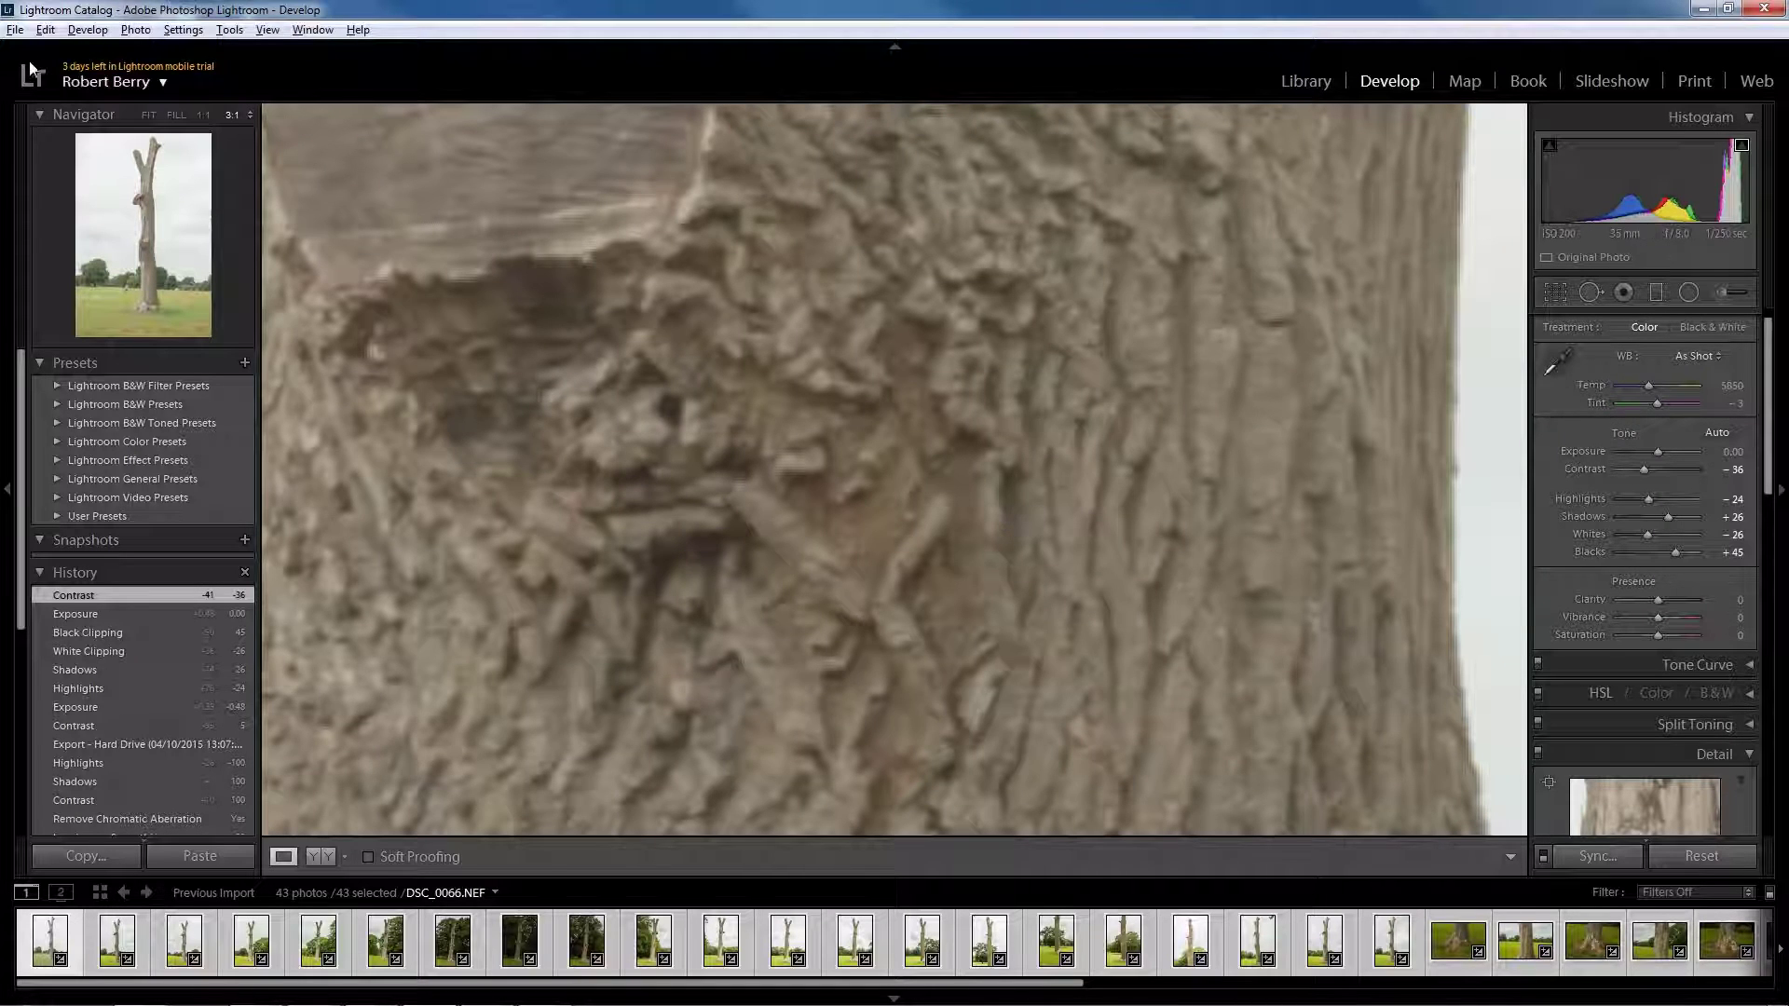
Step: Reselect all the tree photos in the filmstrip, from the first to the last one
left_click(15, 29)
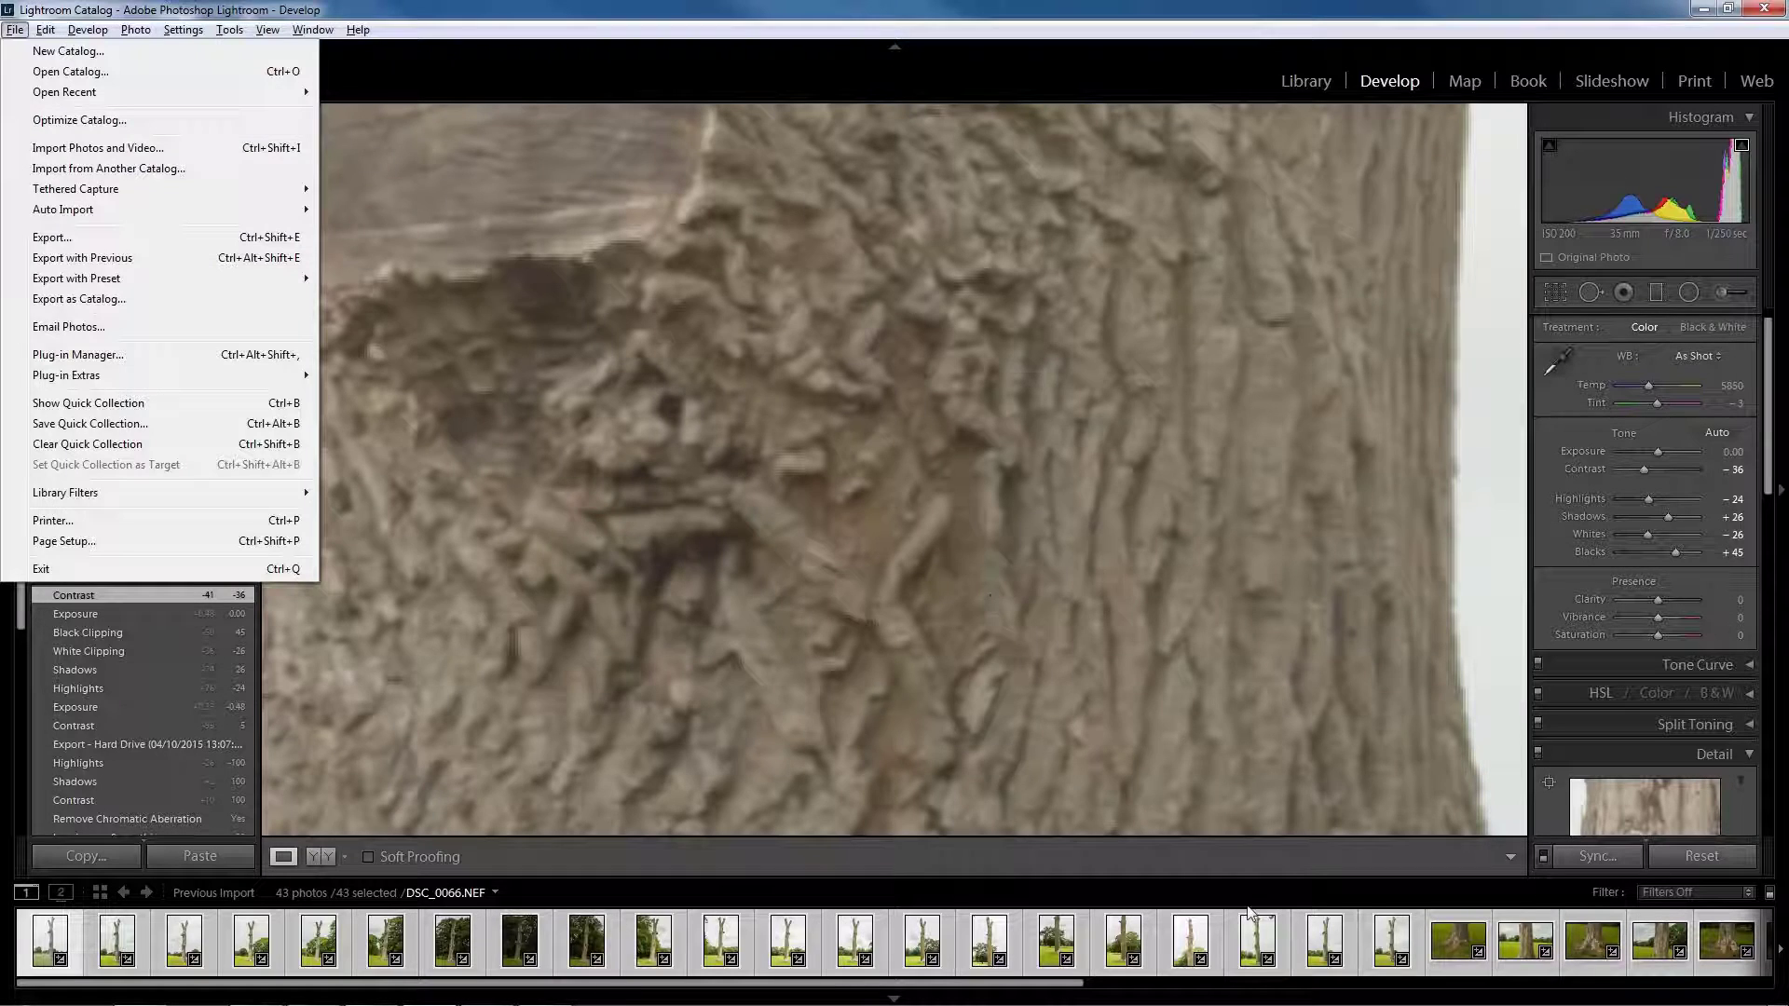
left_click(1370, 25)
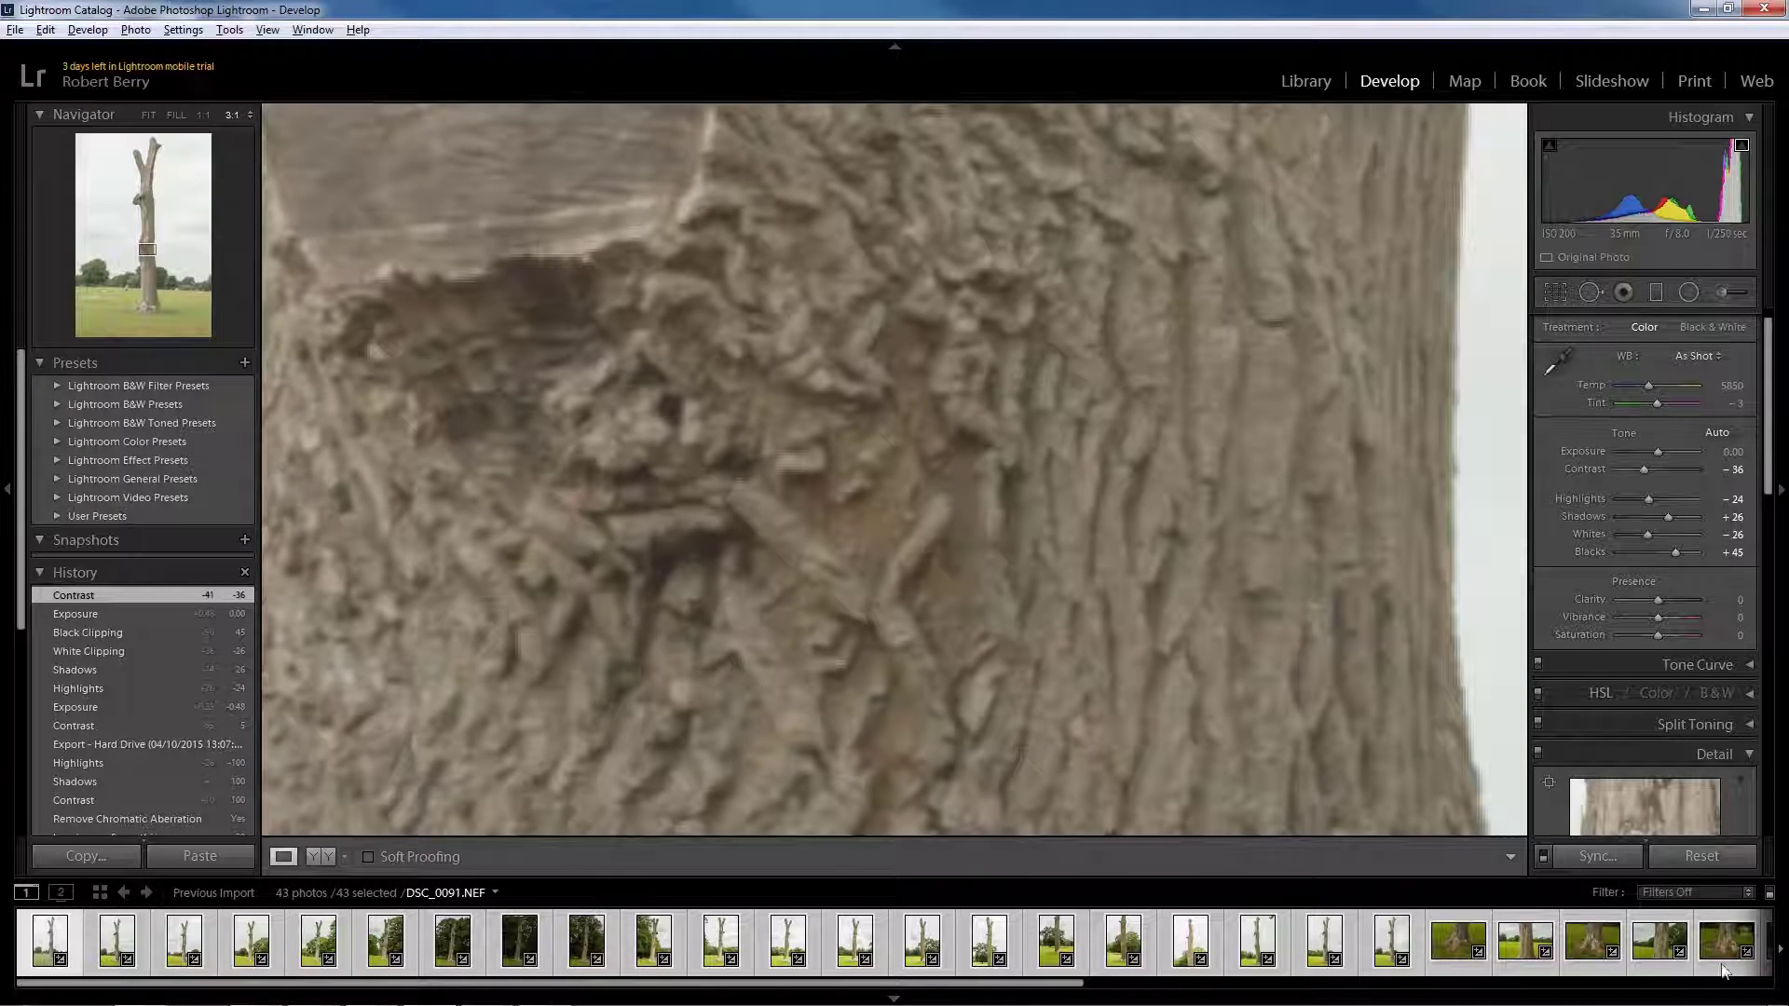
left_click(1047, 976)
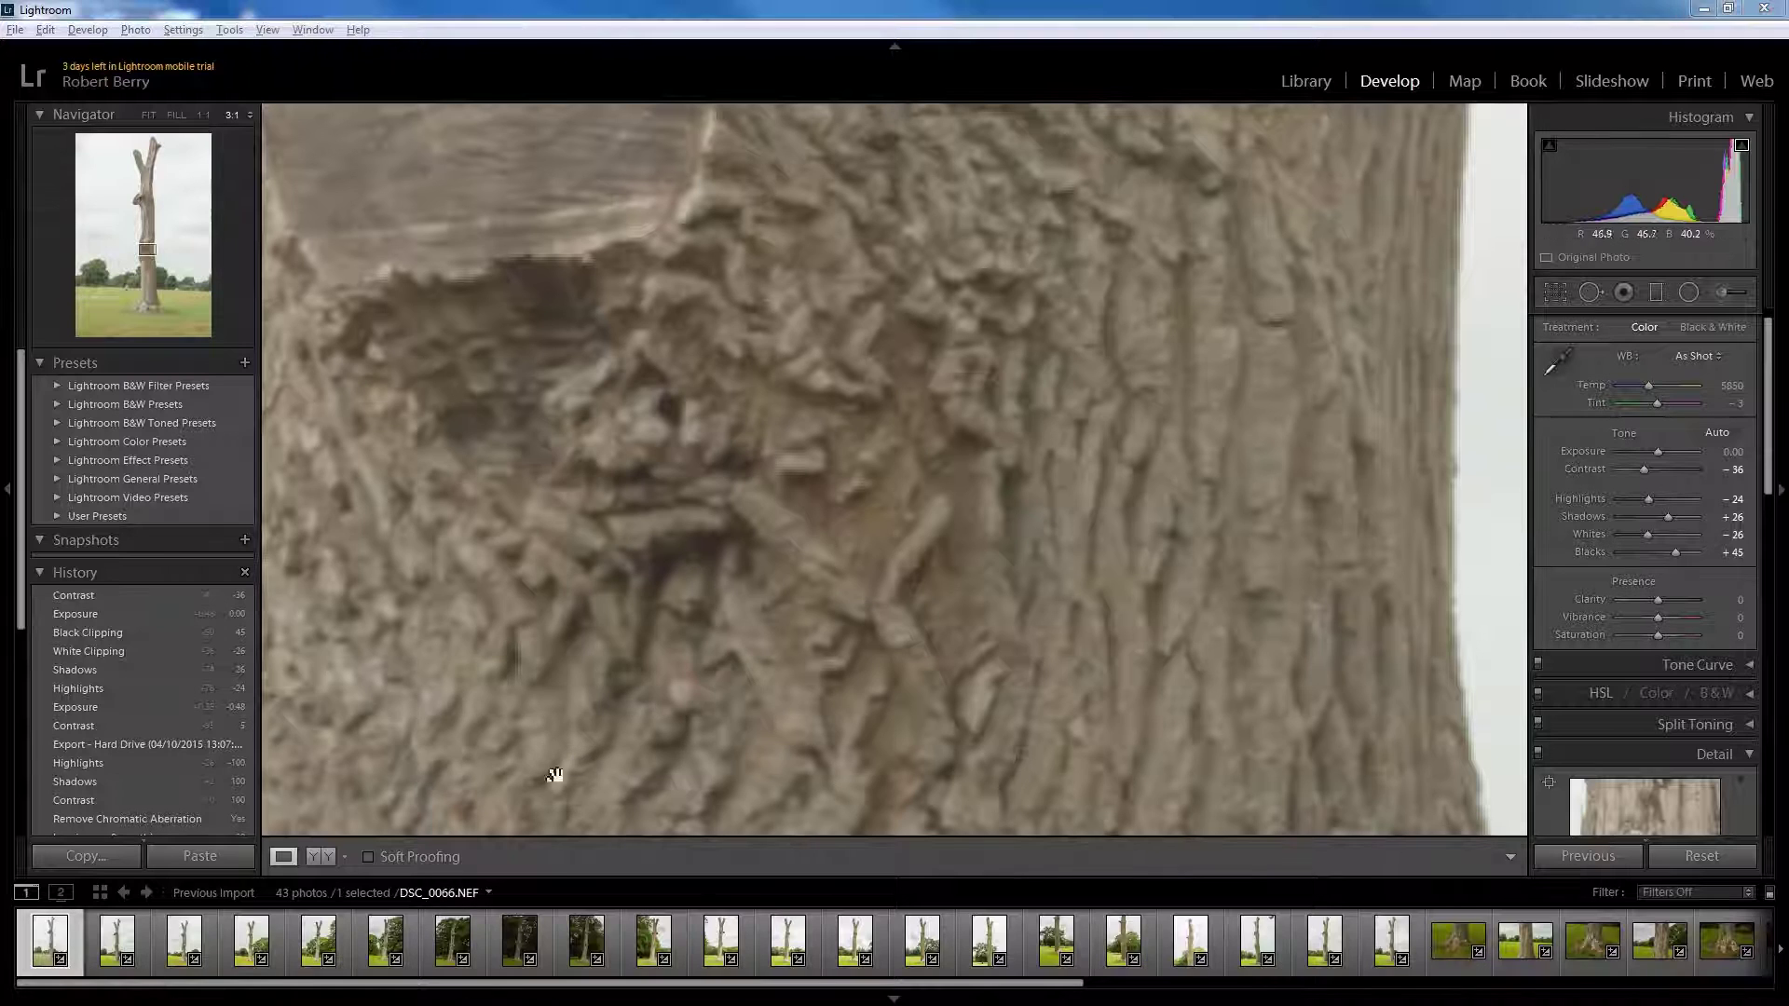
left_click_drag(611, 989, 1470, 988)
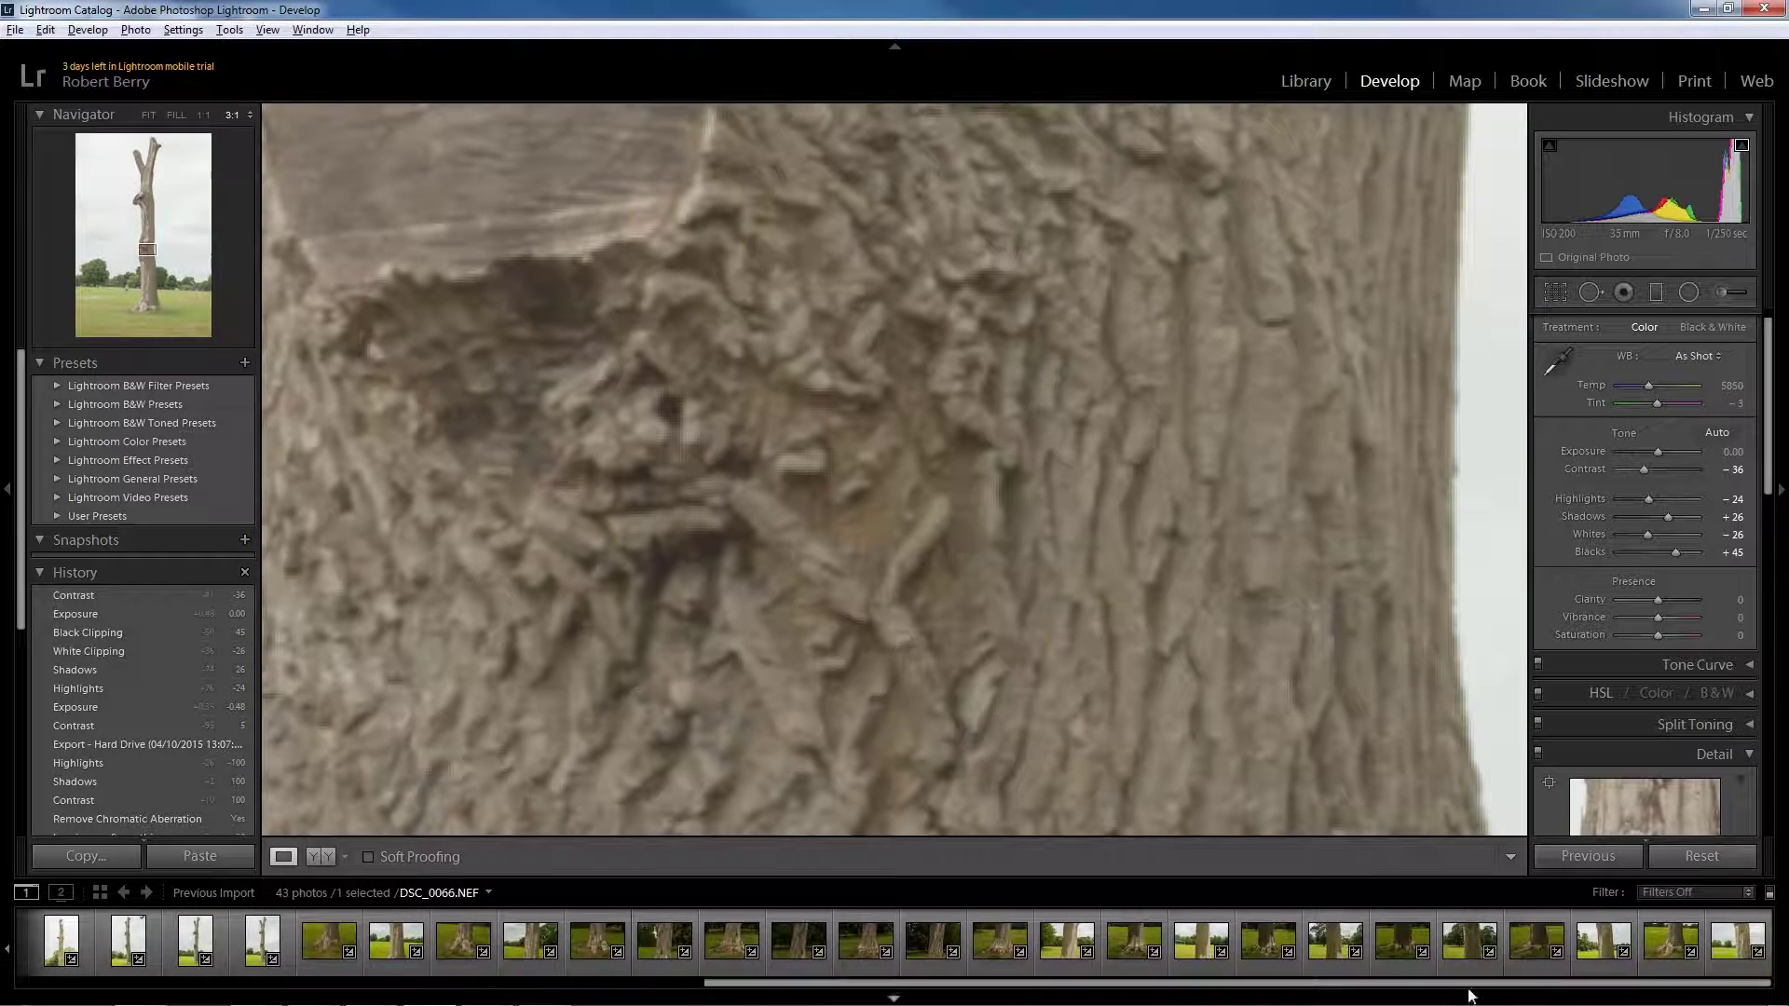
left_click(1731, 946)
key("ctrl+a")
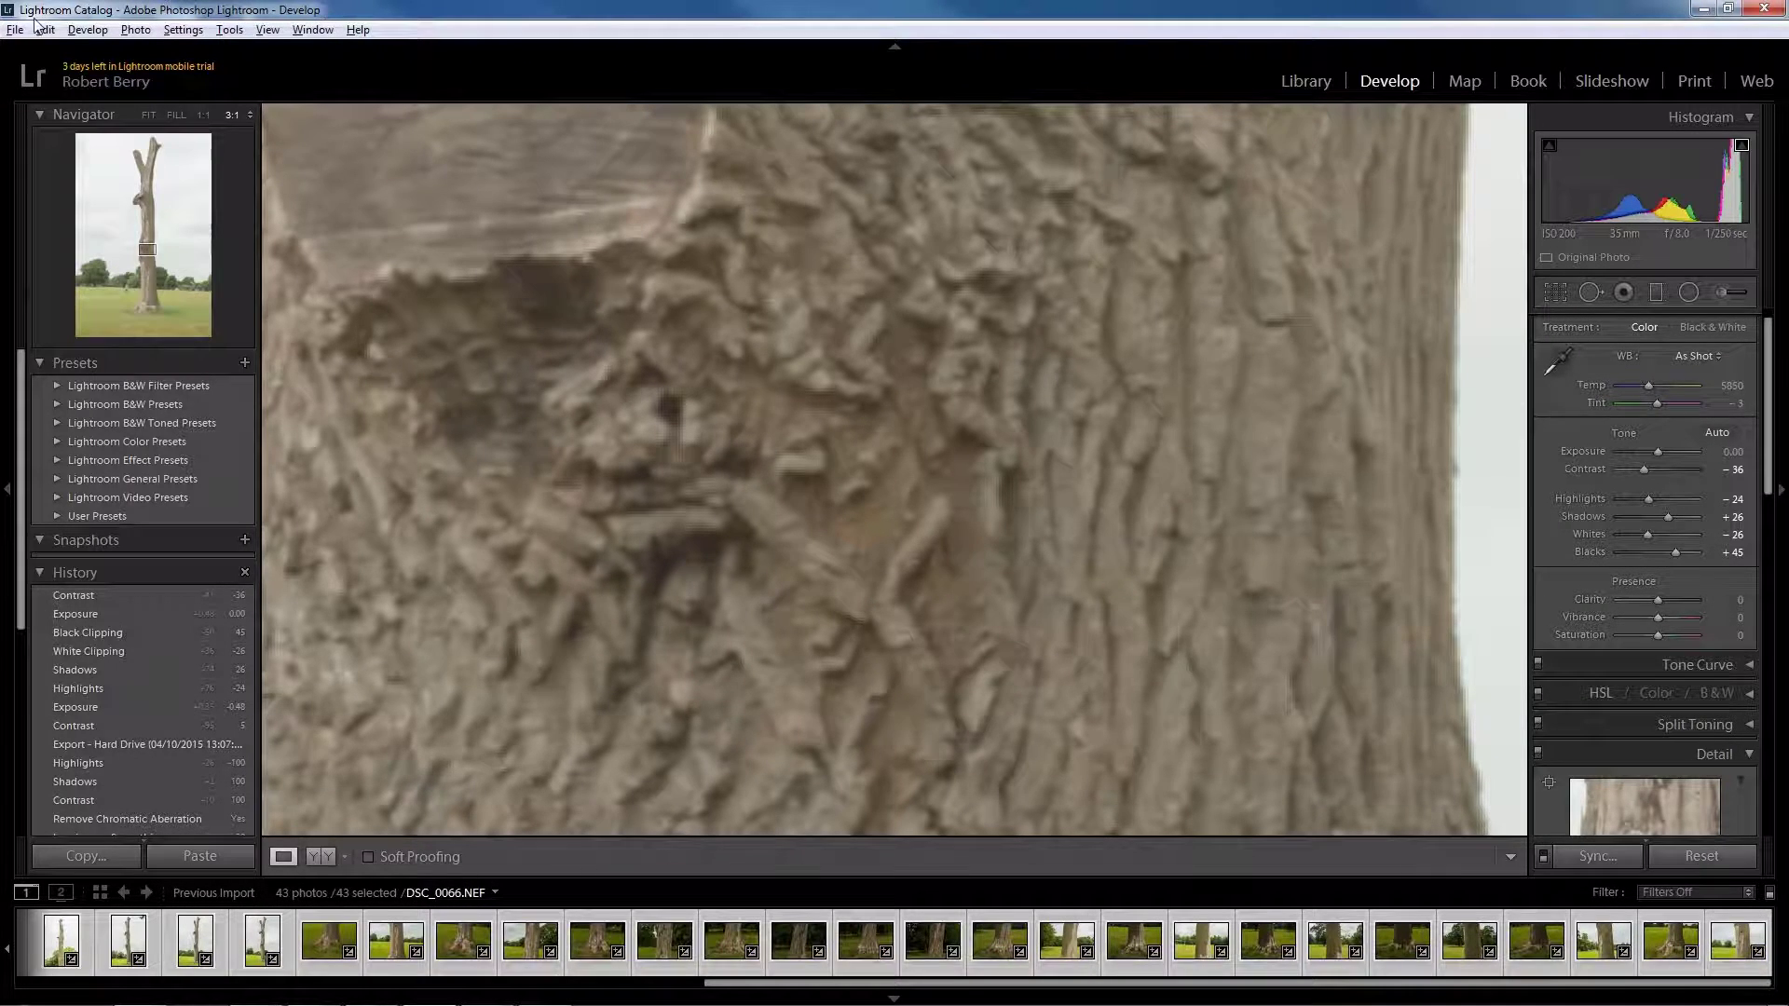
Step: Start exporting the selected photos and create a new folder inside Tree while choosing the destination
left_click(17, 29)
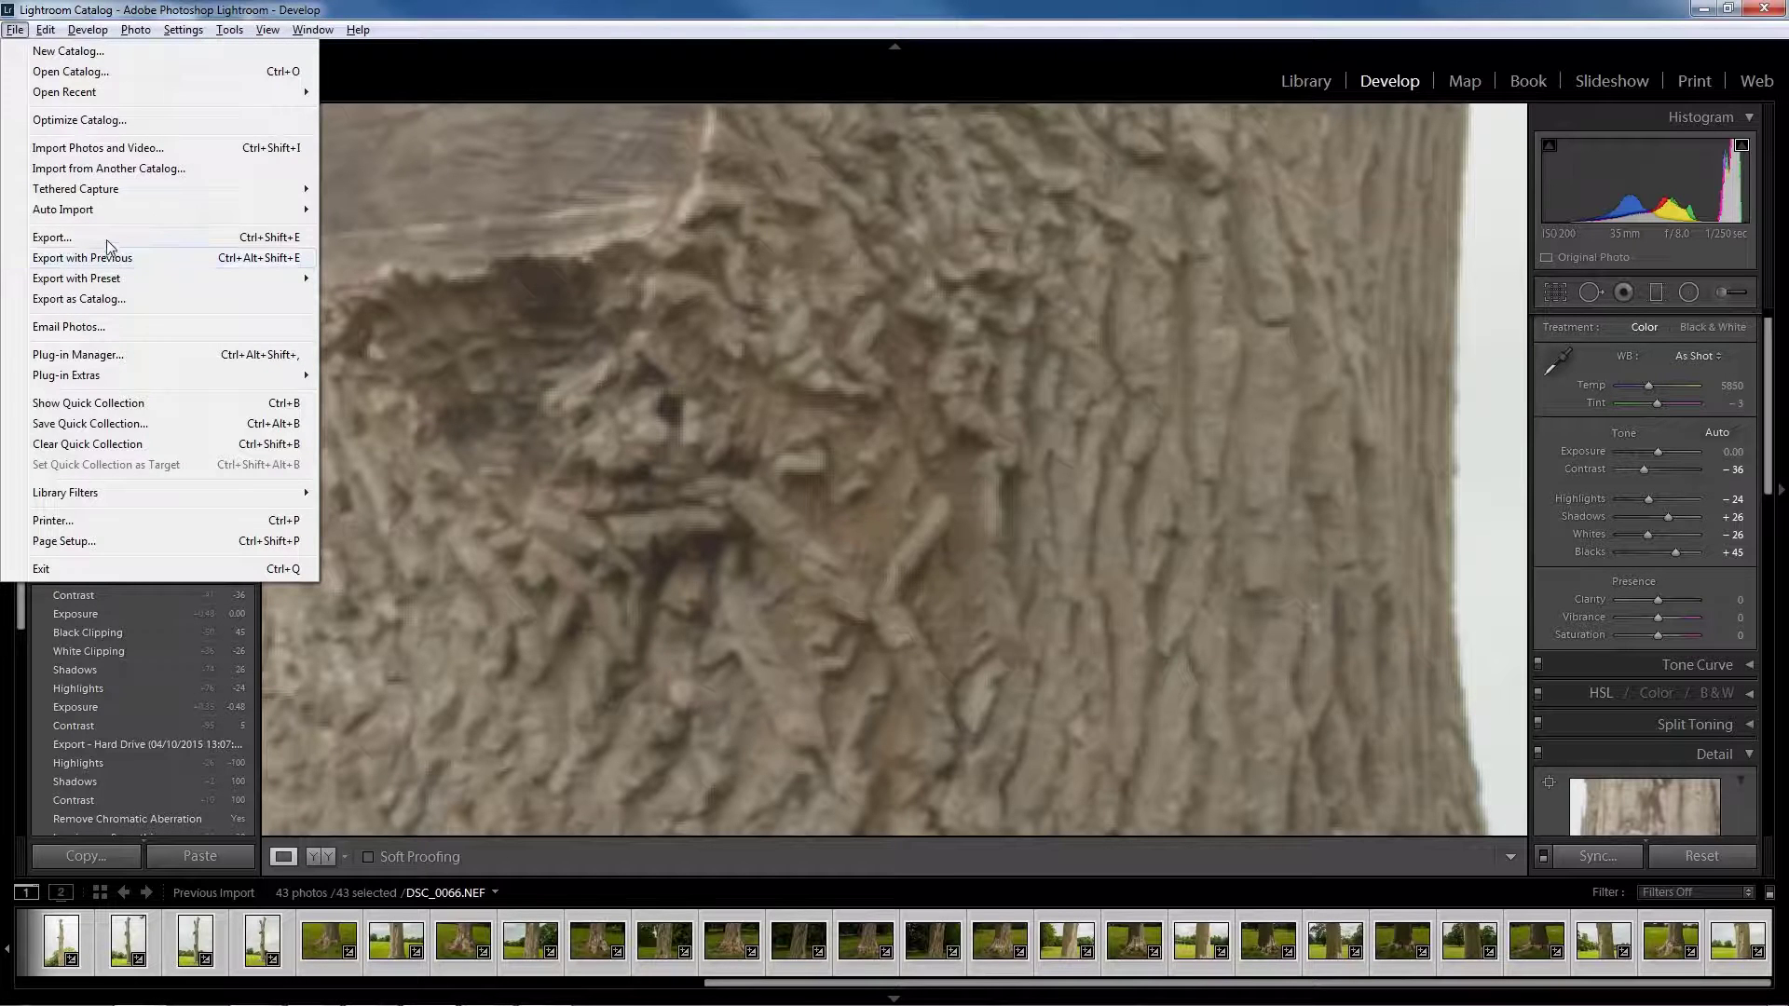
left_click(106, 238)
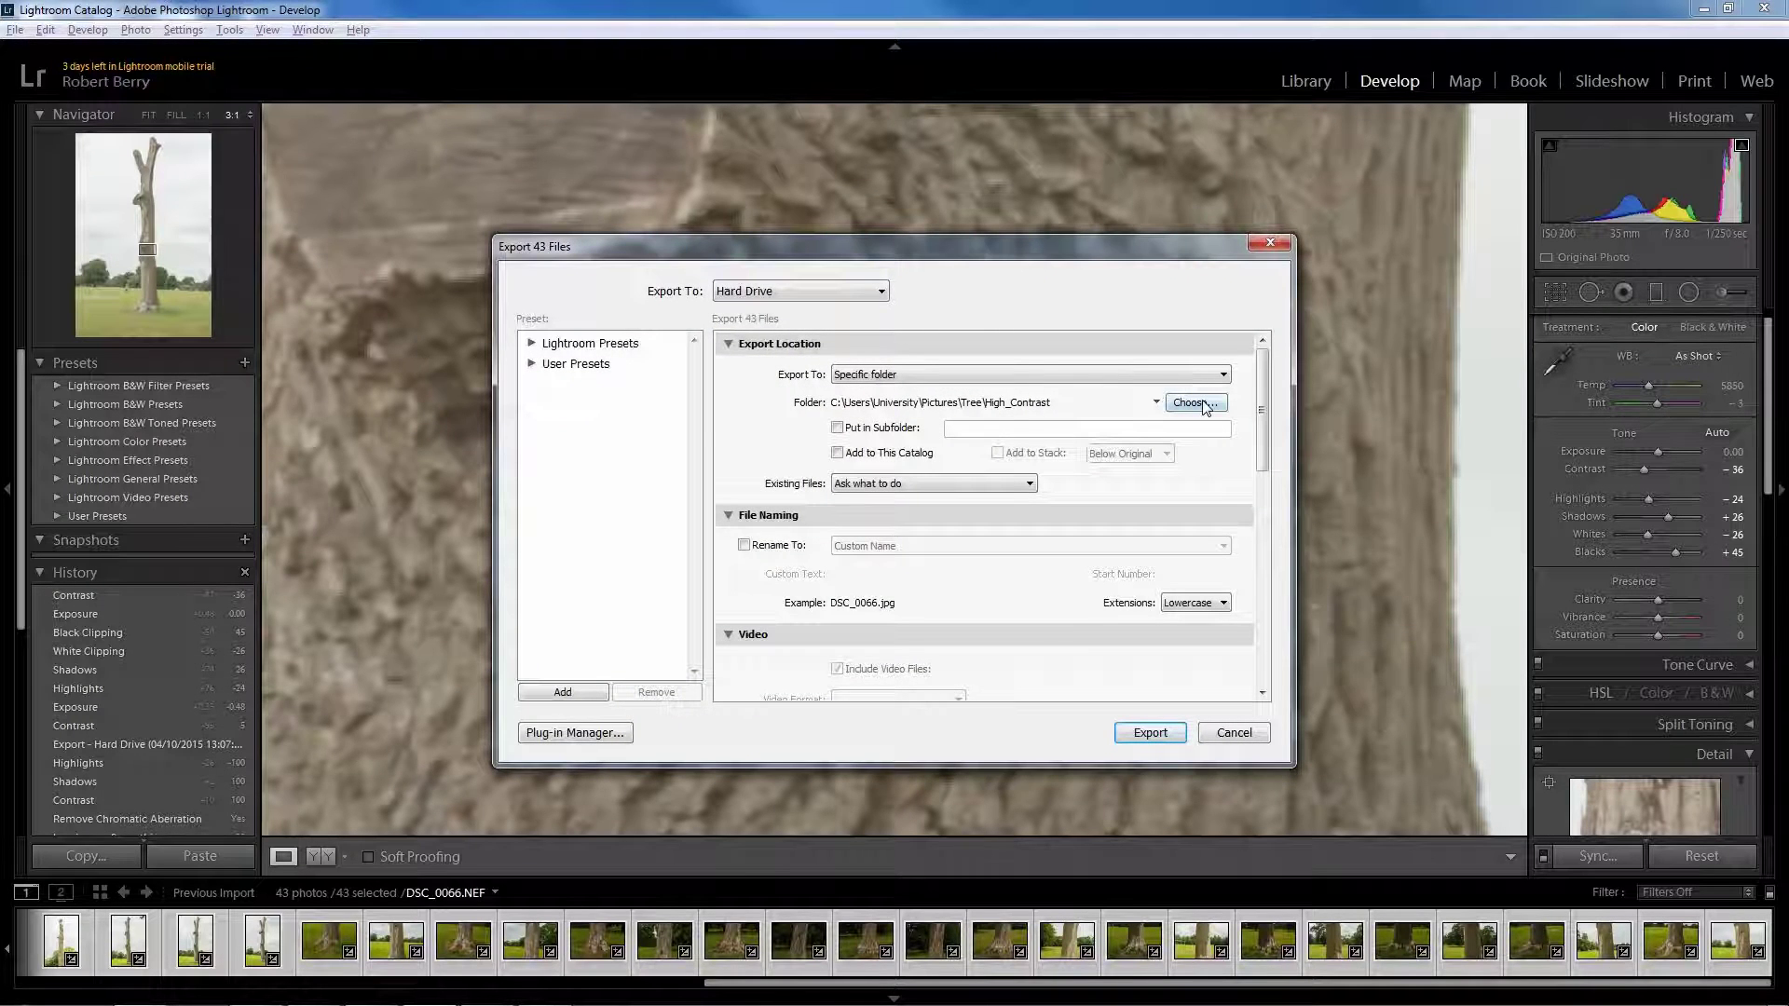
left_click(1201, 404)
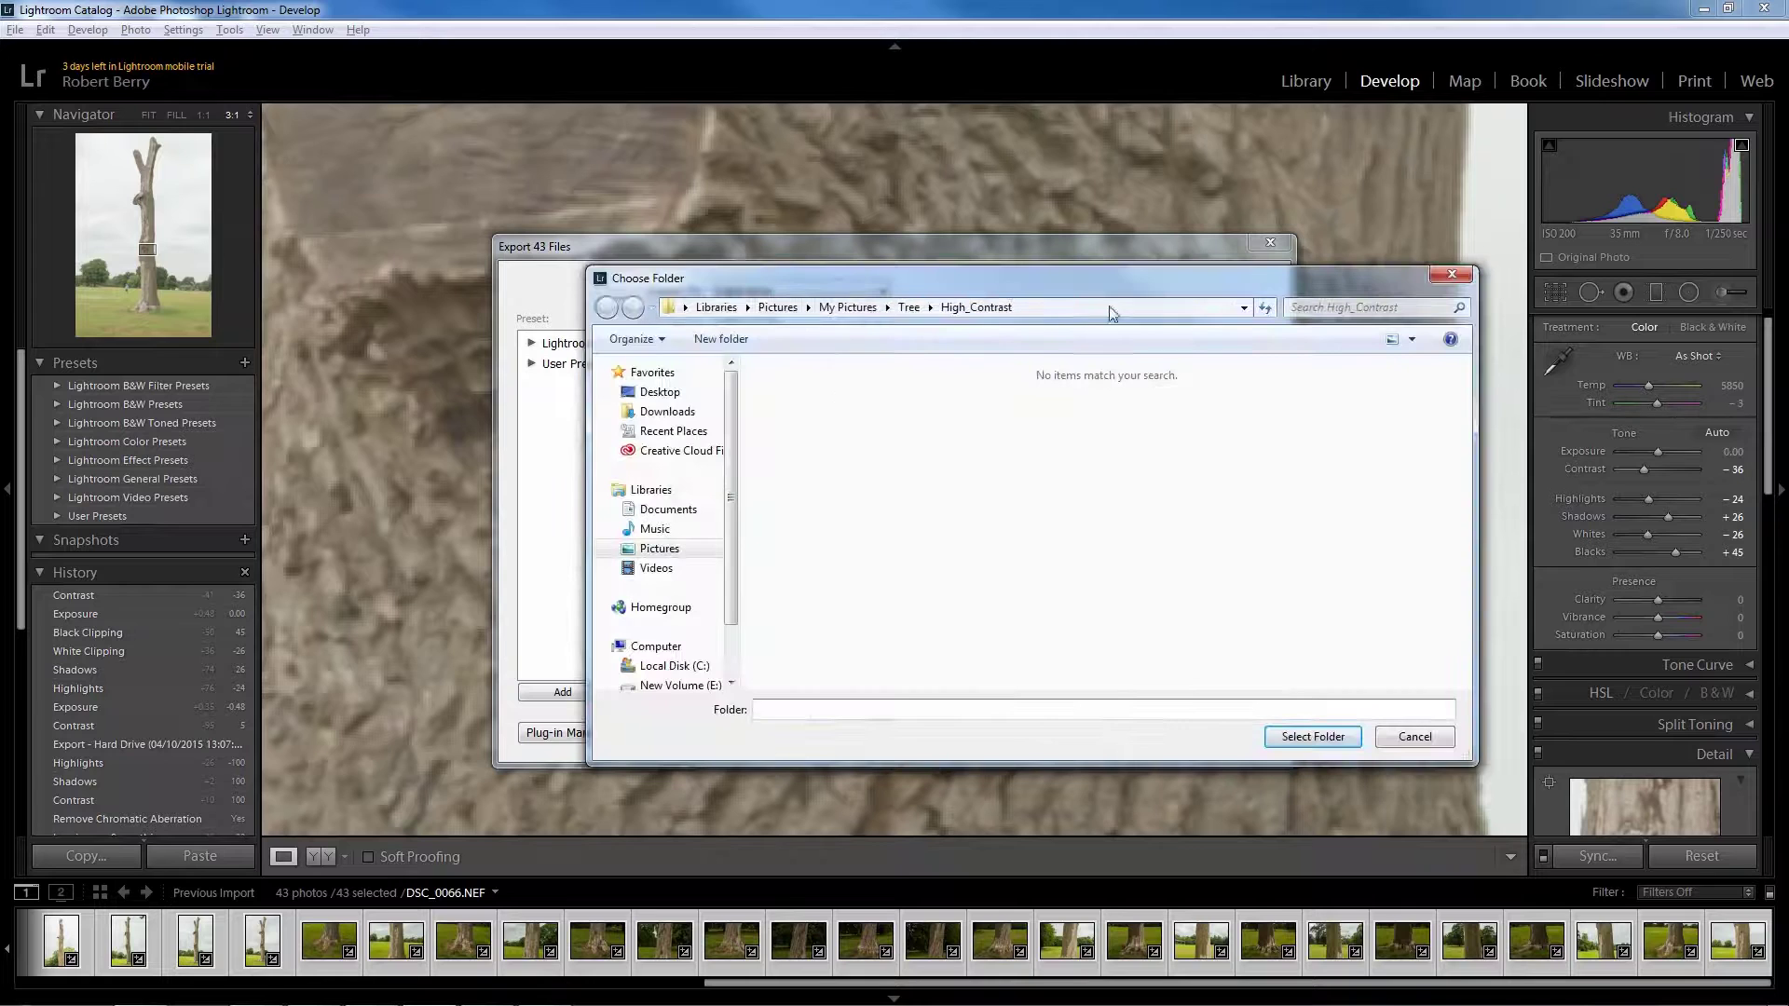
left_click(909, 306)
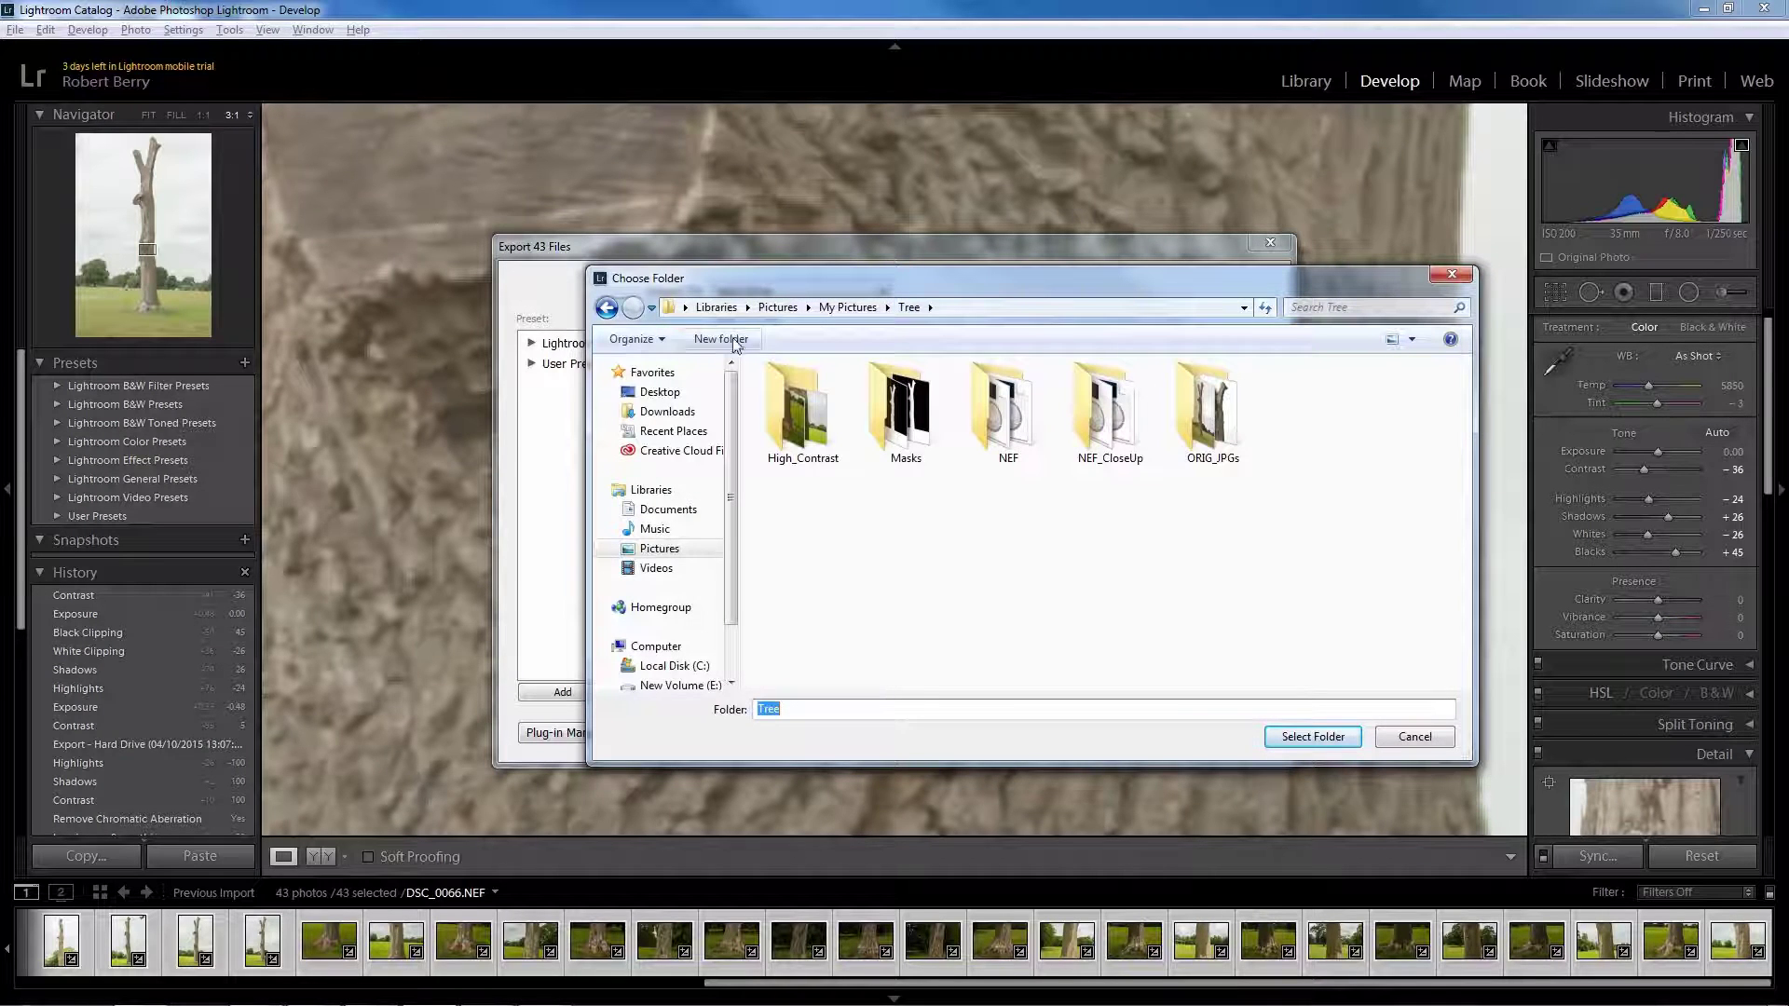
left_click(721, 339)
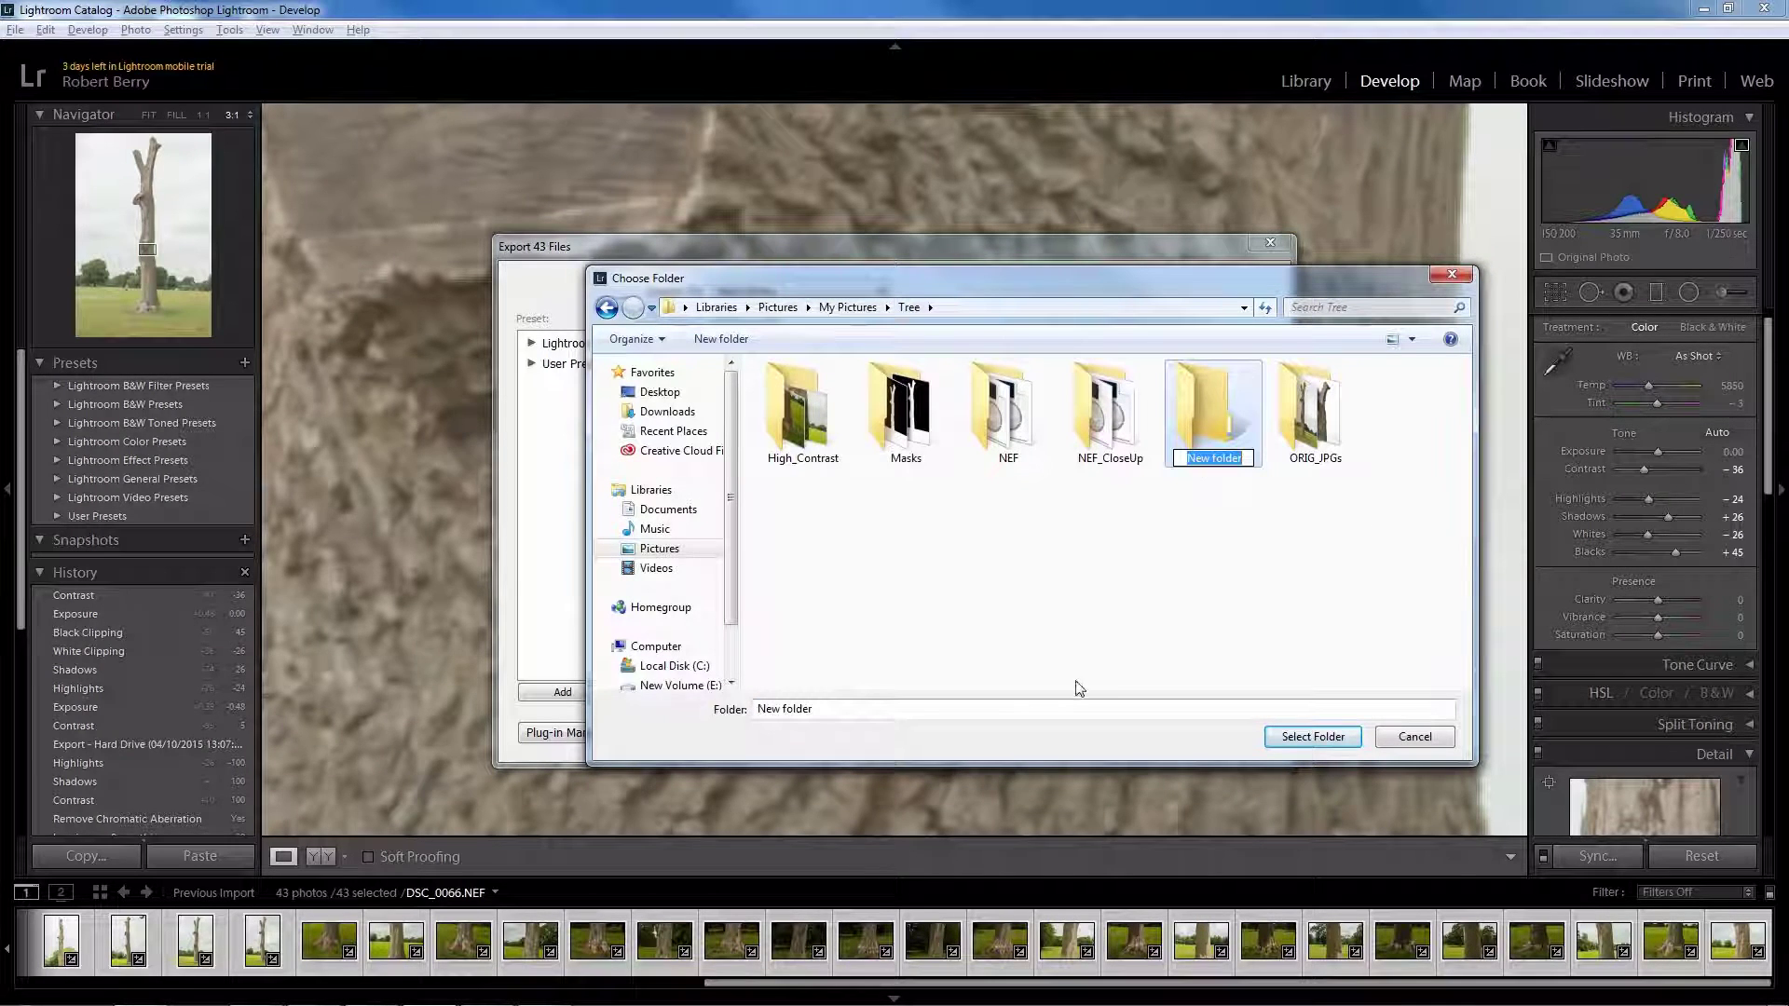
Step: Name the destination folder Low_Contrast, select it and export the photos as JPEGs at quality 100
left_click(817, 713)
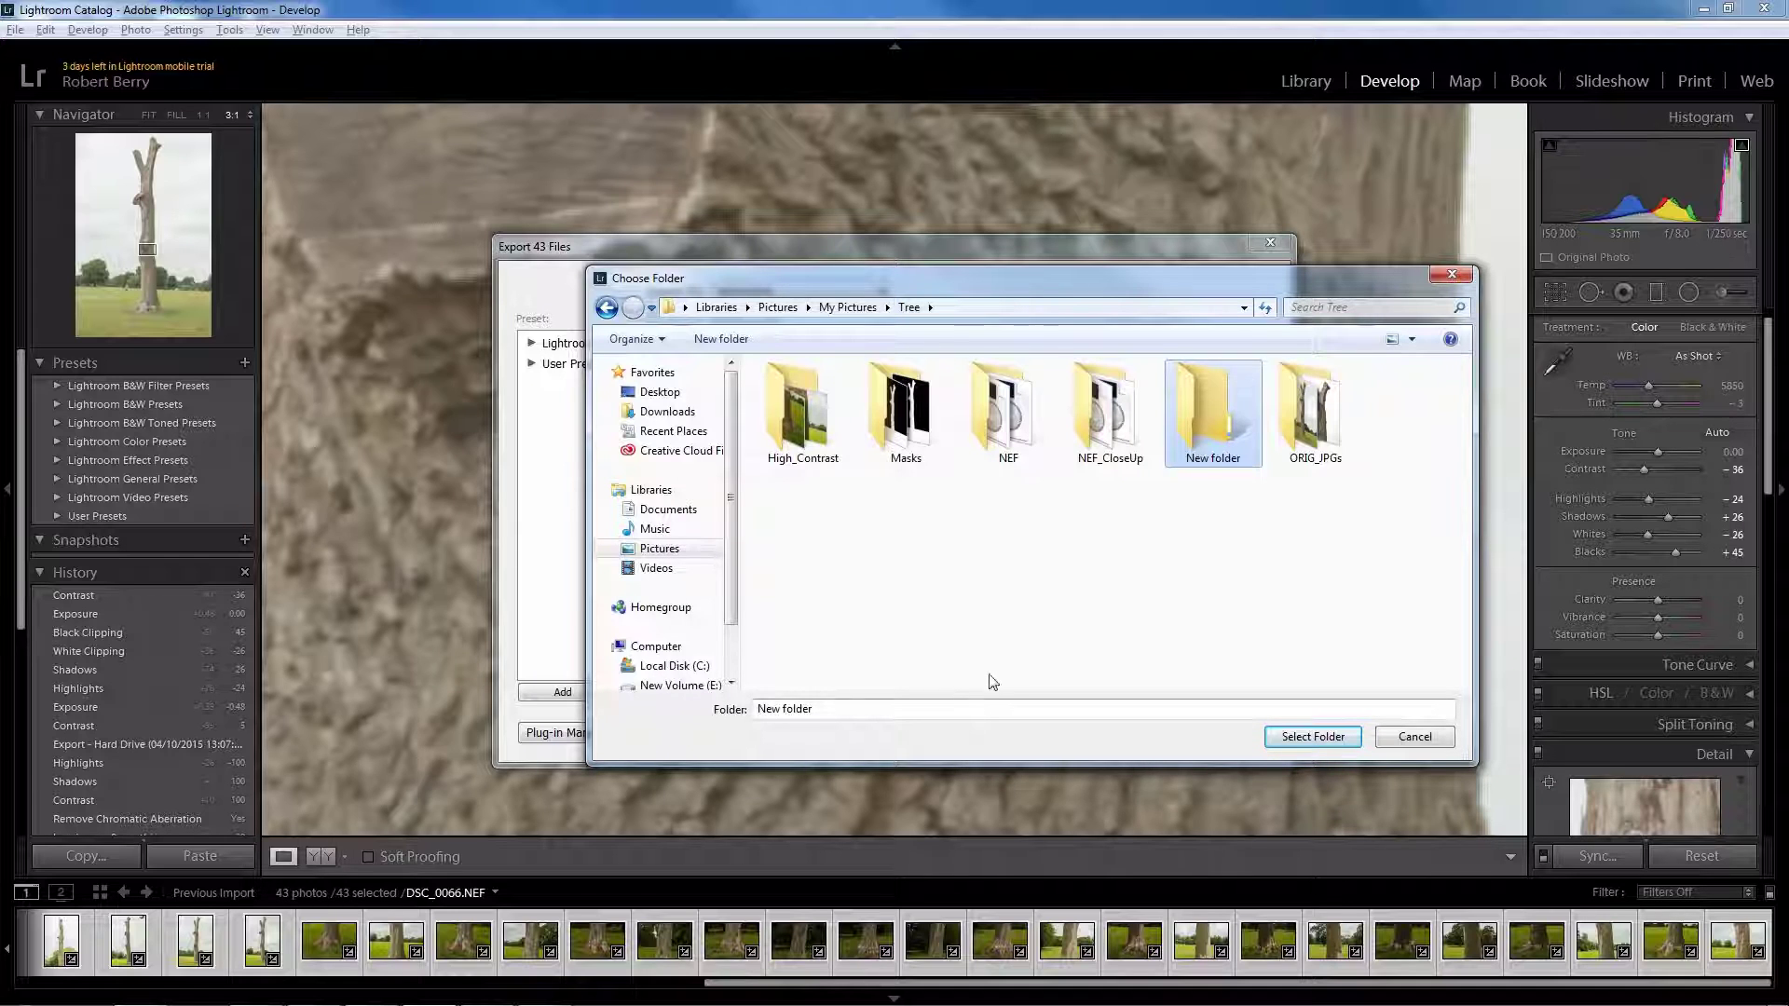
left_click_drag(822, 713, 728, 710)
type("LOw")
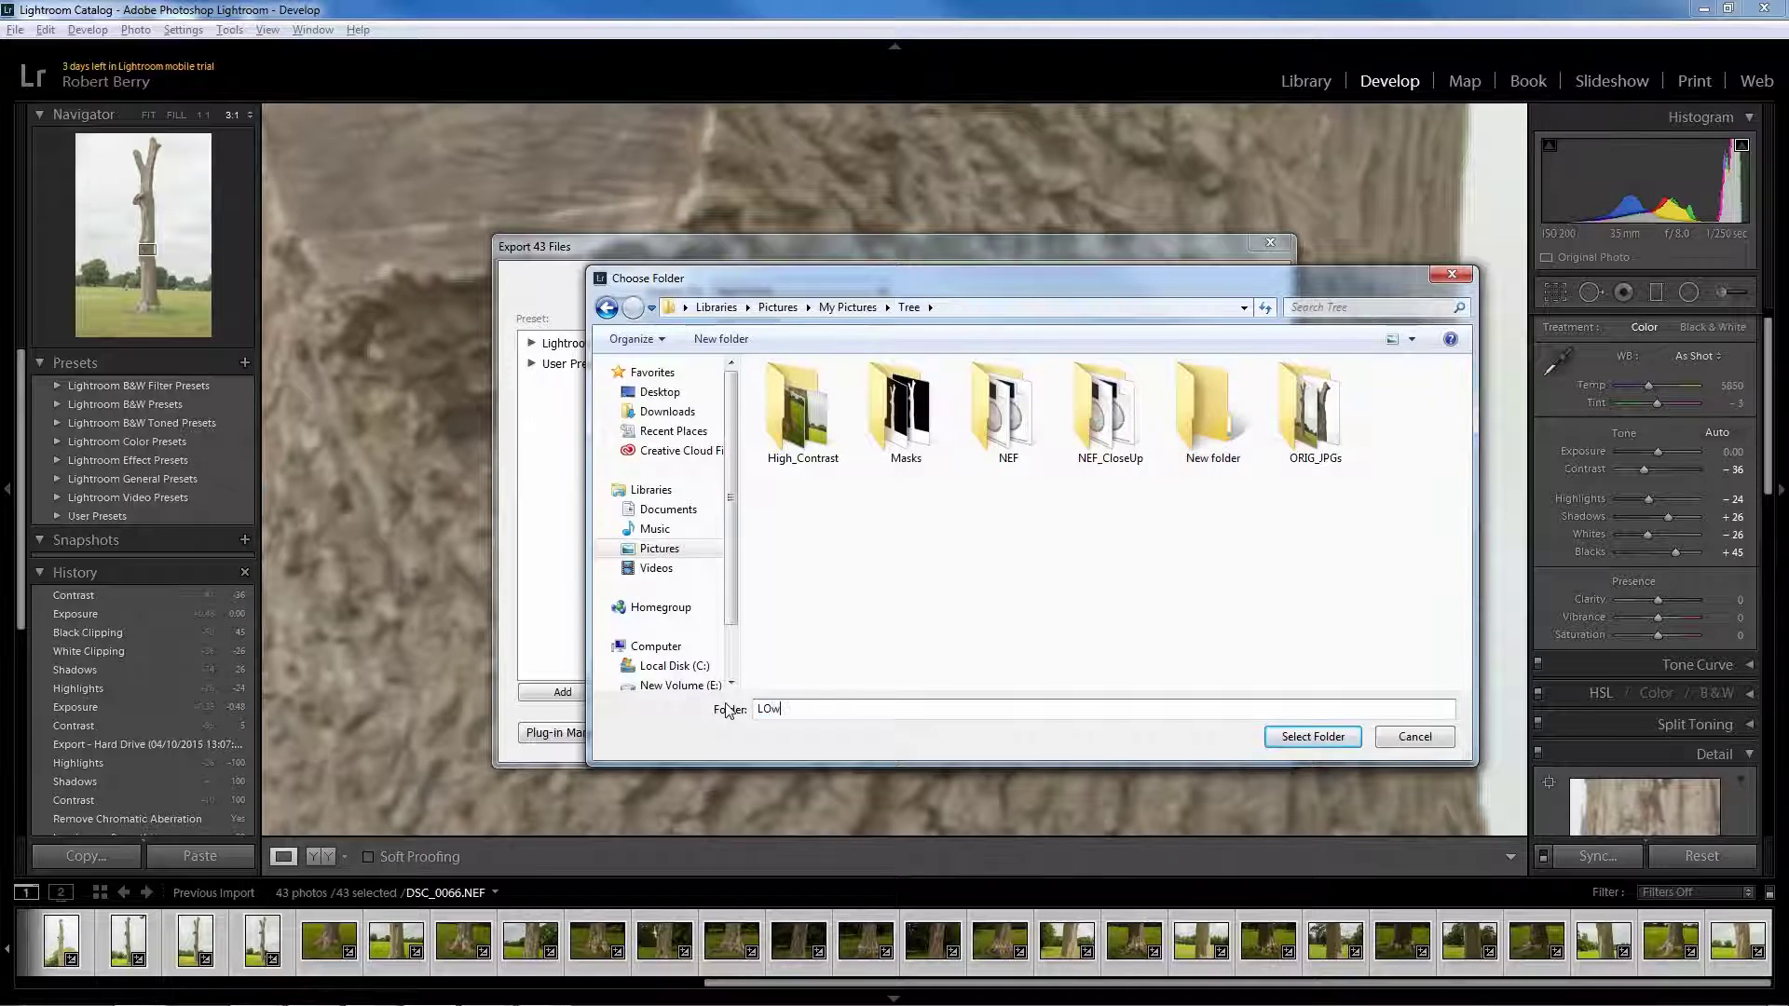
key("BackSpace")
type("o")
key("BackSpace")
key("BackSpace")
key("Return")
left_click(1333, 740)
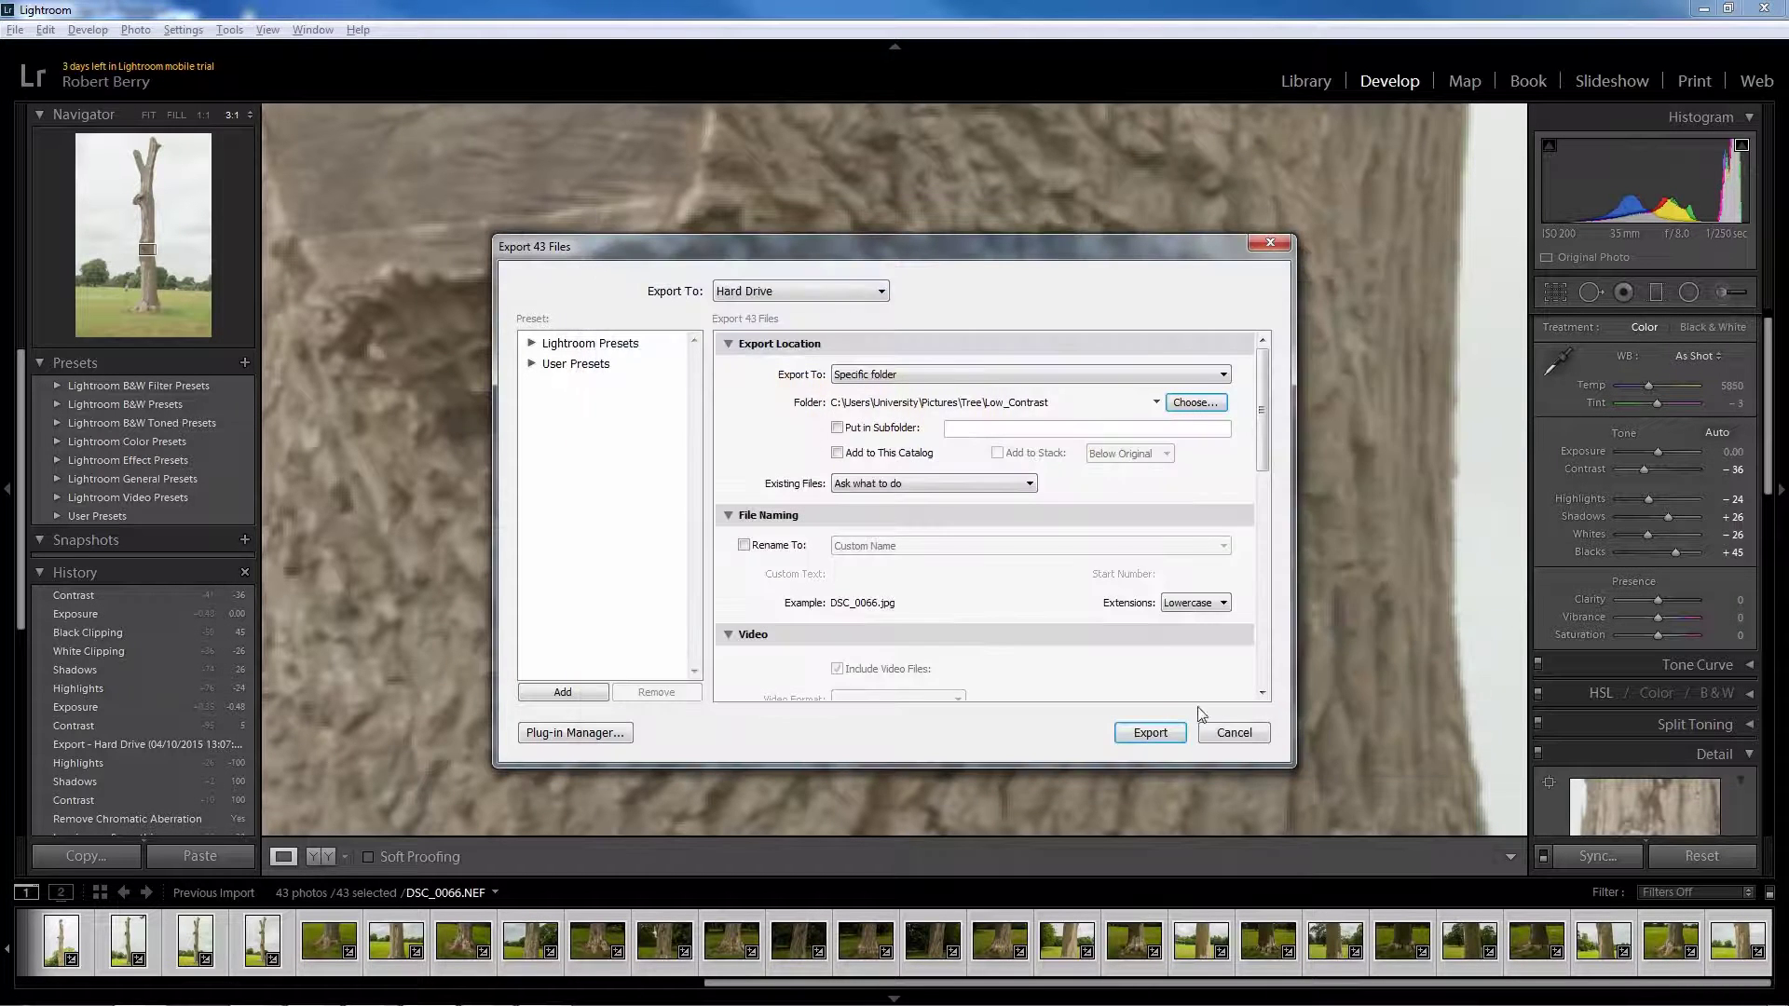
left_click_drag(1261, 400, 1279, 492)
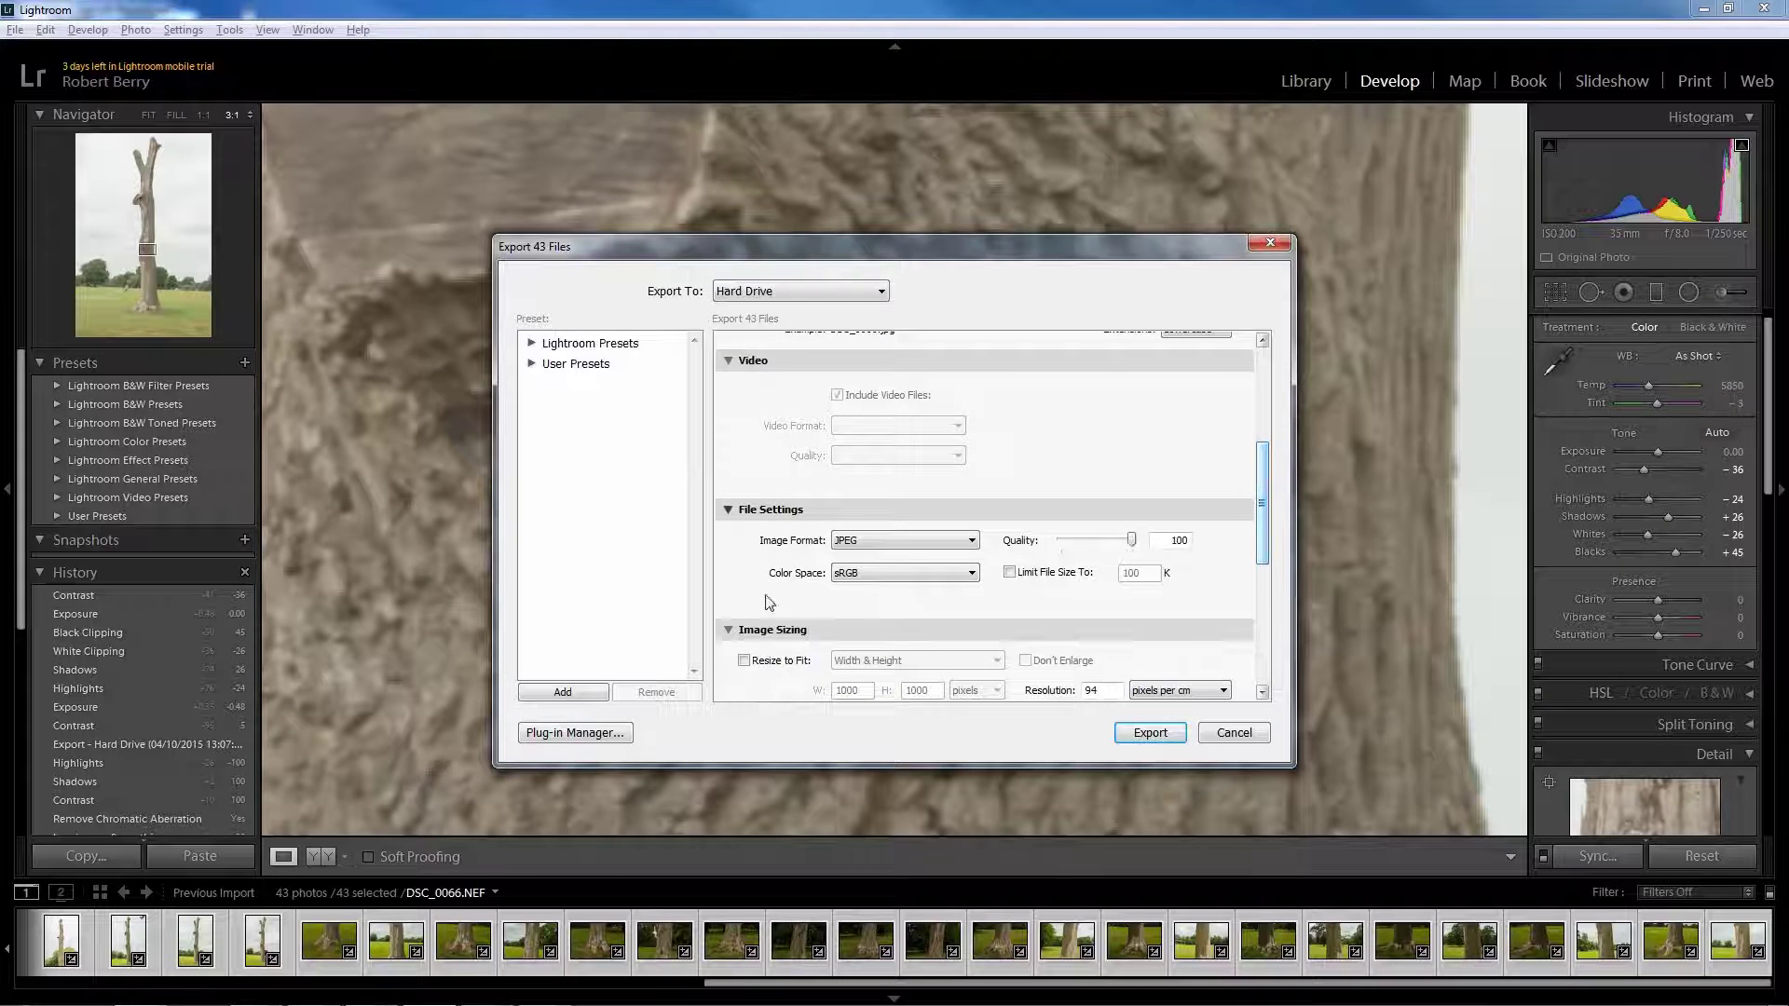
left_click(1161, 738)
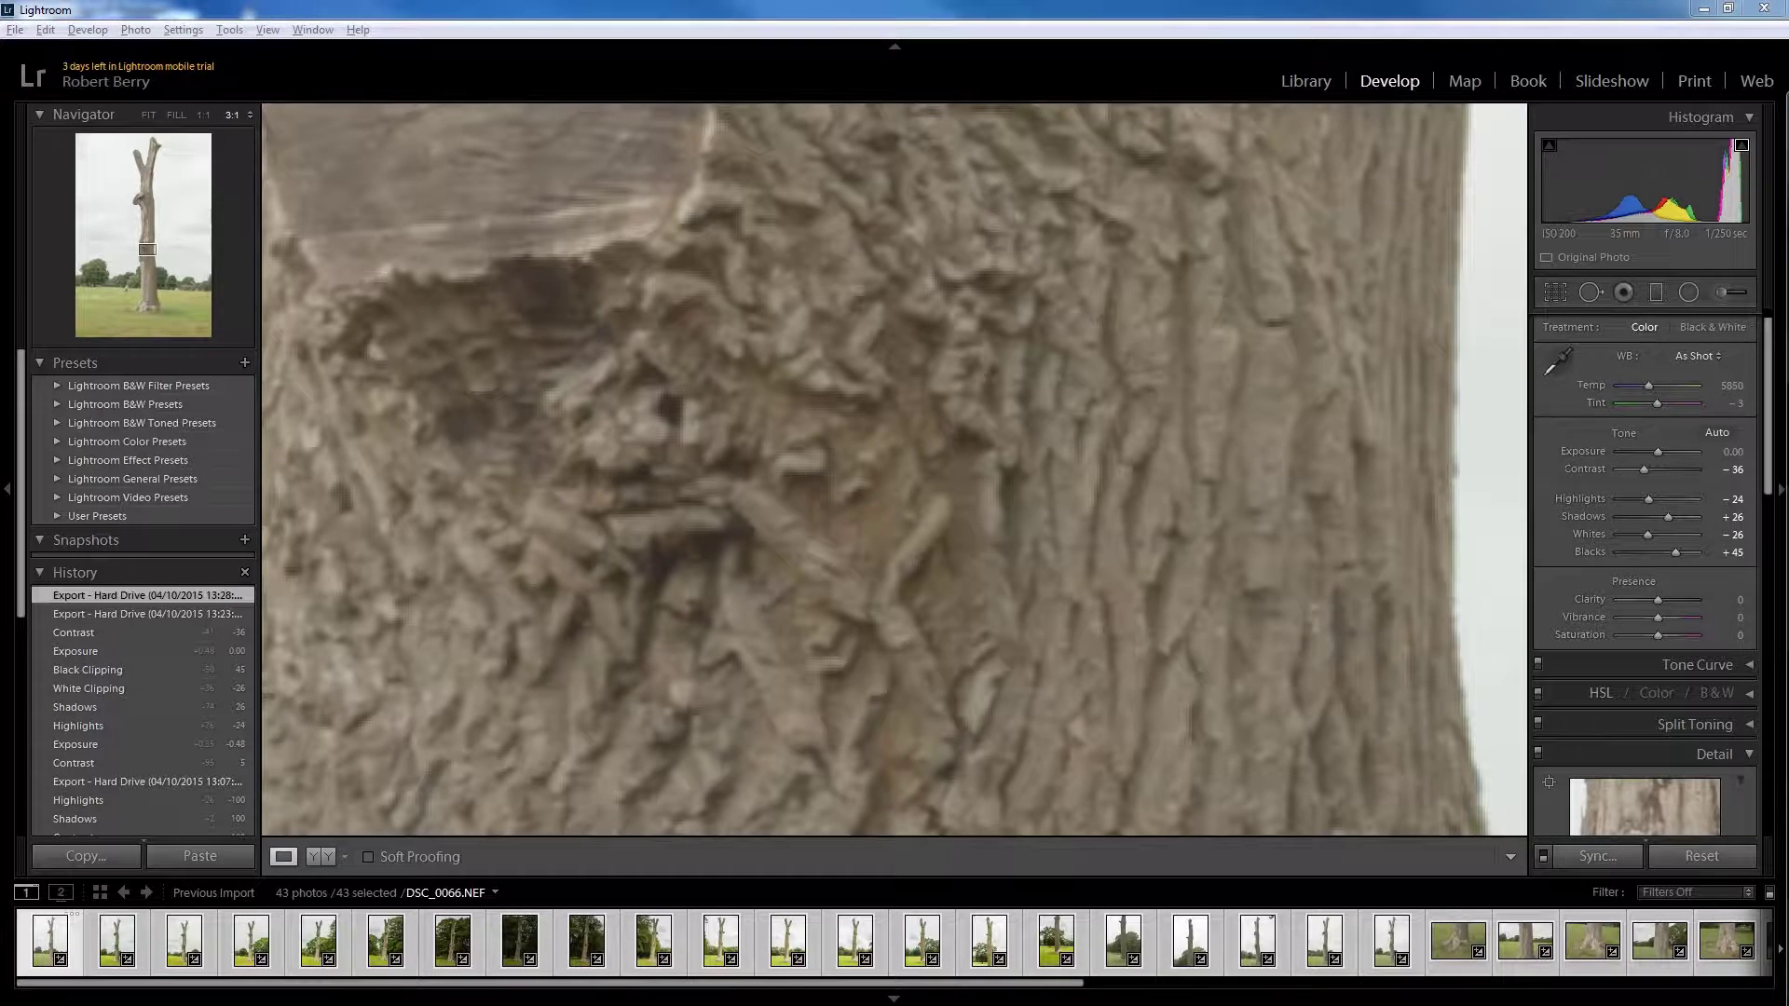
Step: Arrange the Low_Contrast and High_Contrast folder windows side by side and compare the exported tree photos
left_click_drag(1788, 91, 812, 28)
left_click_drag(1788, 42, 1417, 28)
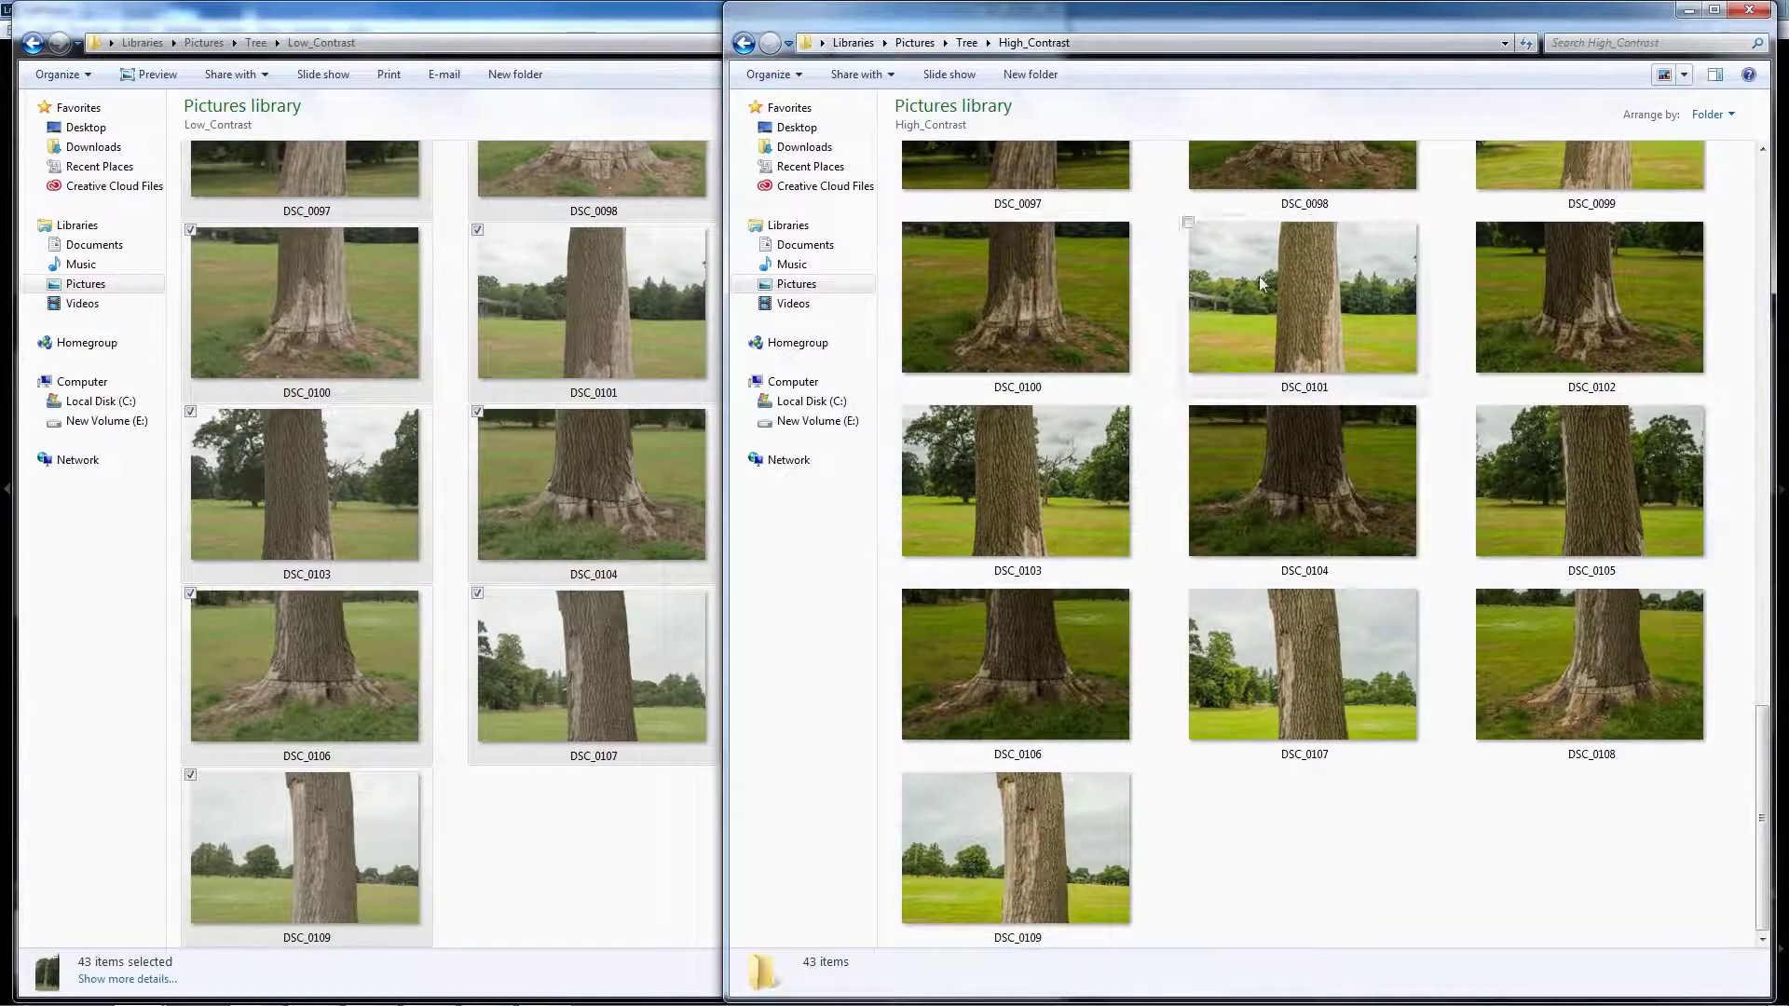
left_click(1072, 522)
left_click(1402, 831)
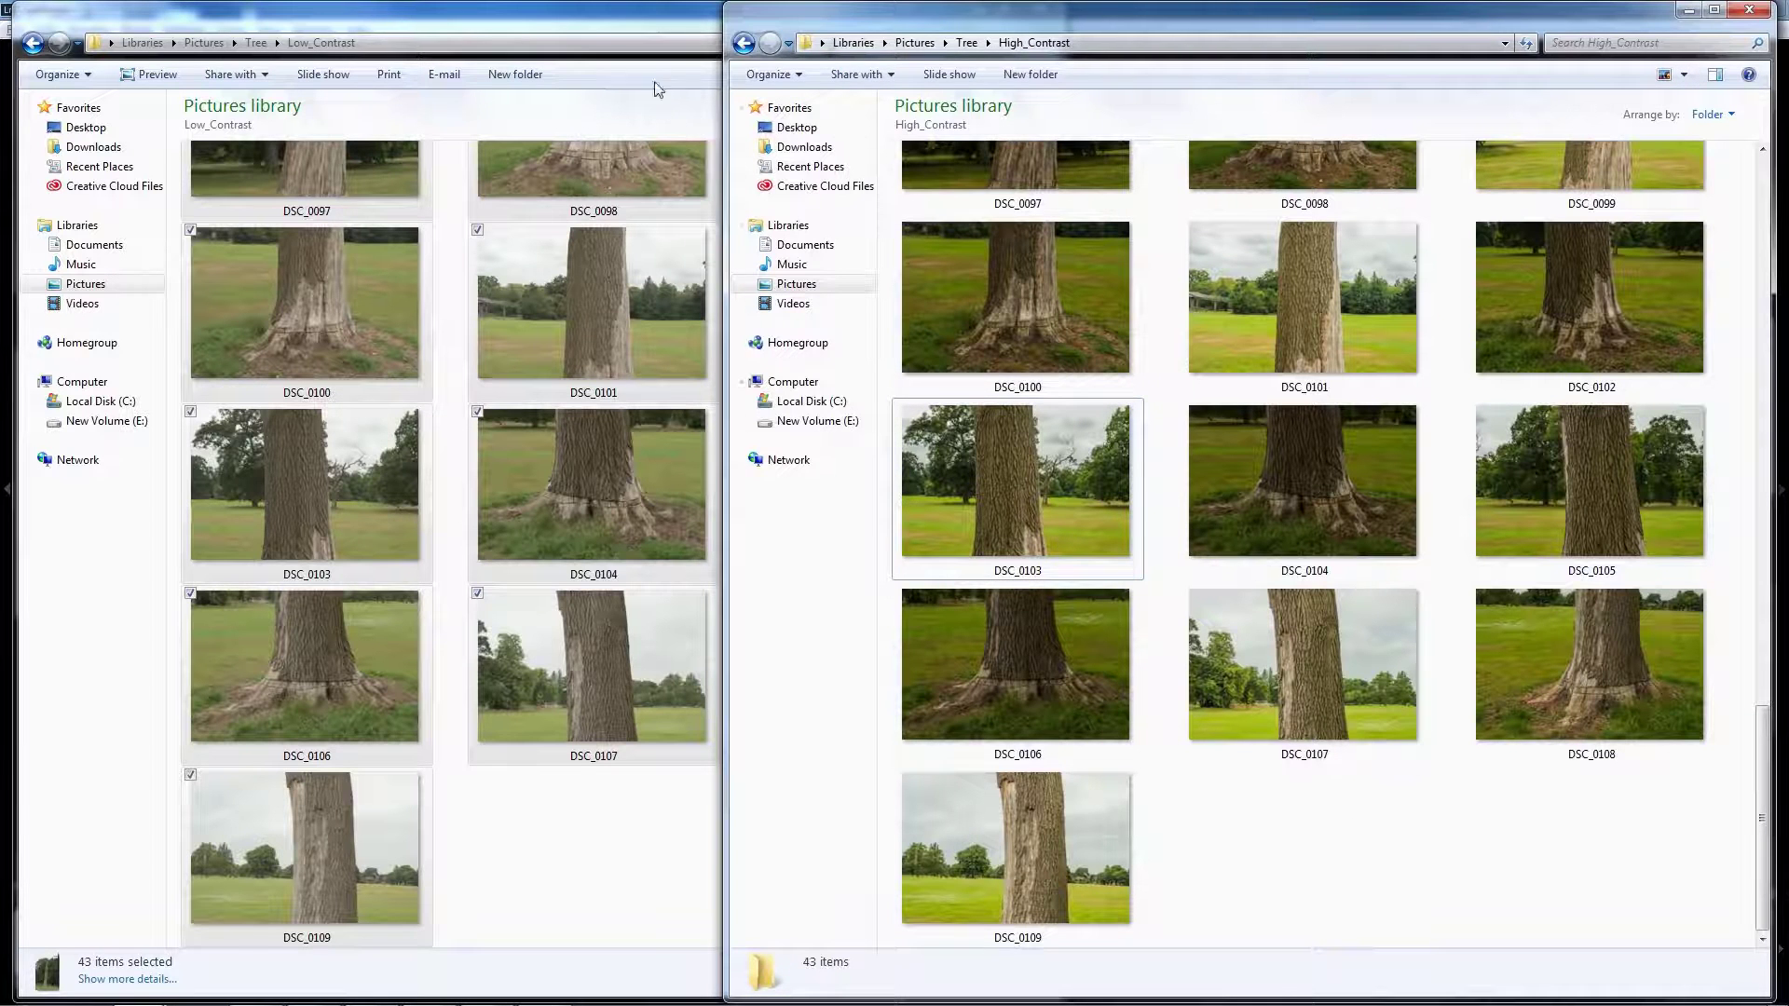
left_click(584, 23)
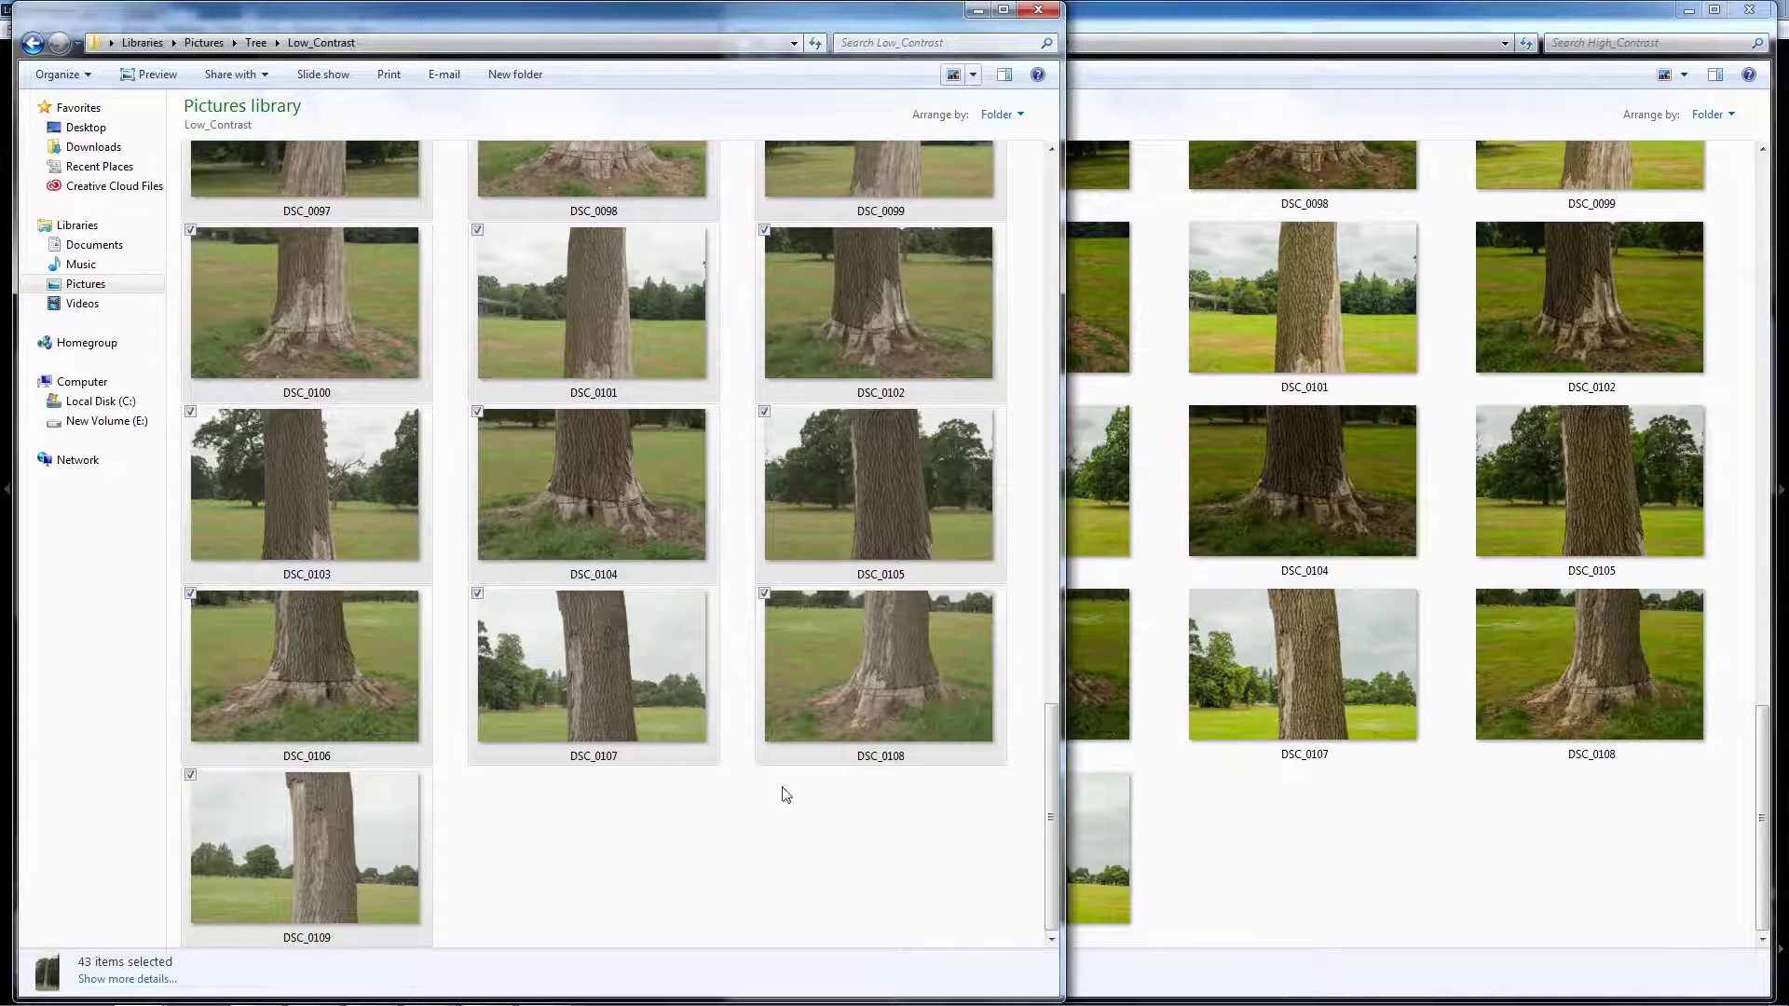